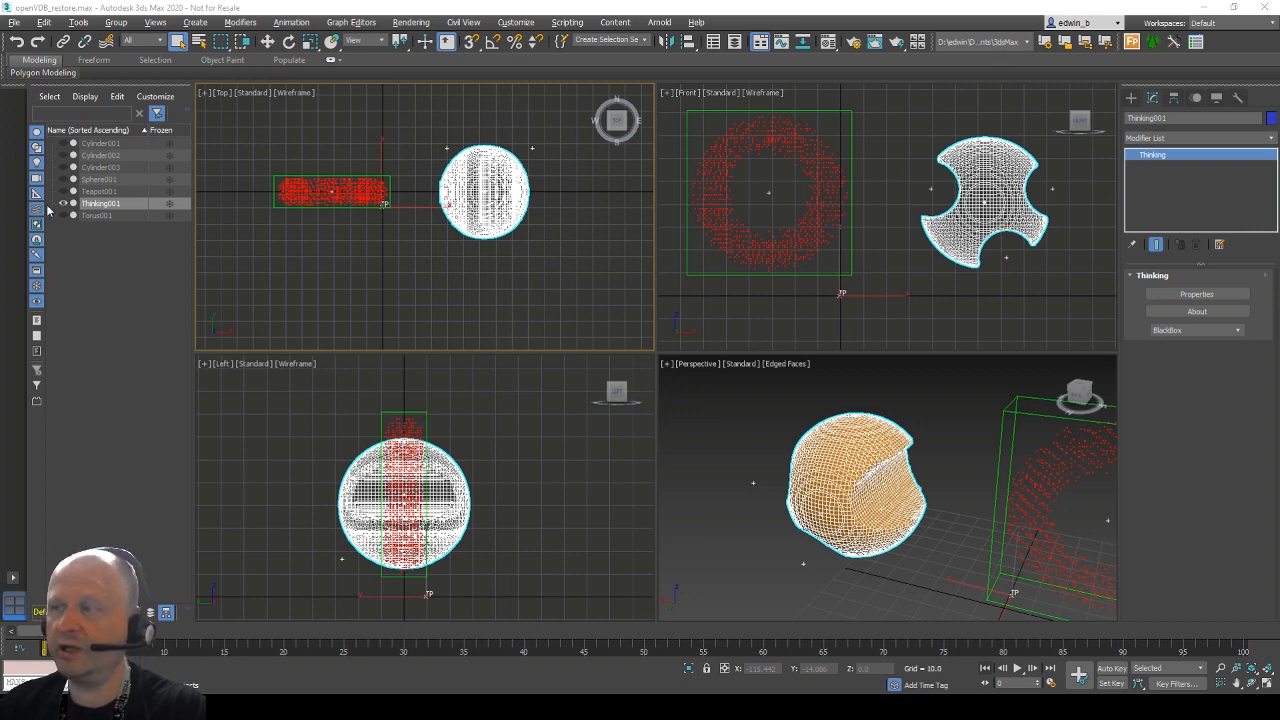
Hide Thinking001 and show the three cylinders, Sphere001 and Torus001 to view the original source geometry.
click(64, 204)
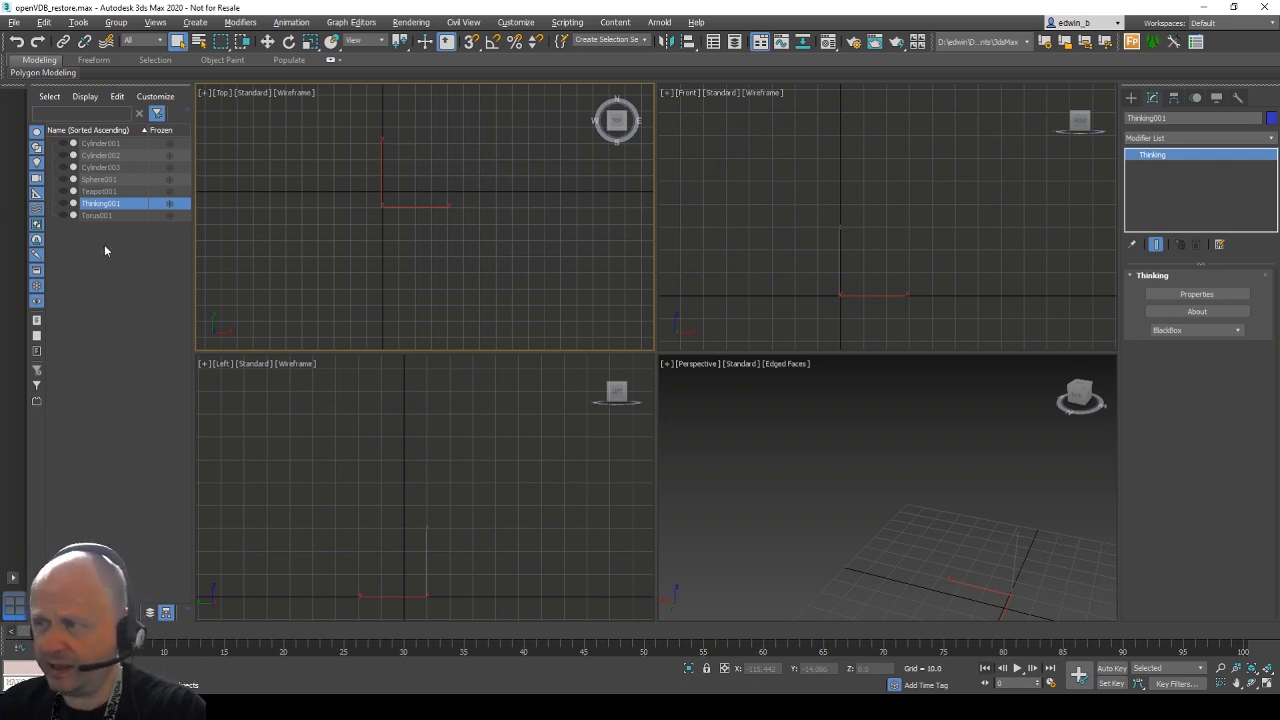
click(63, 143)
click(63, 155)
click(63, 167)
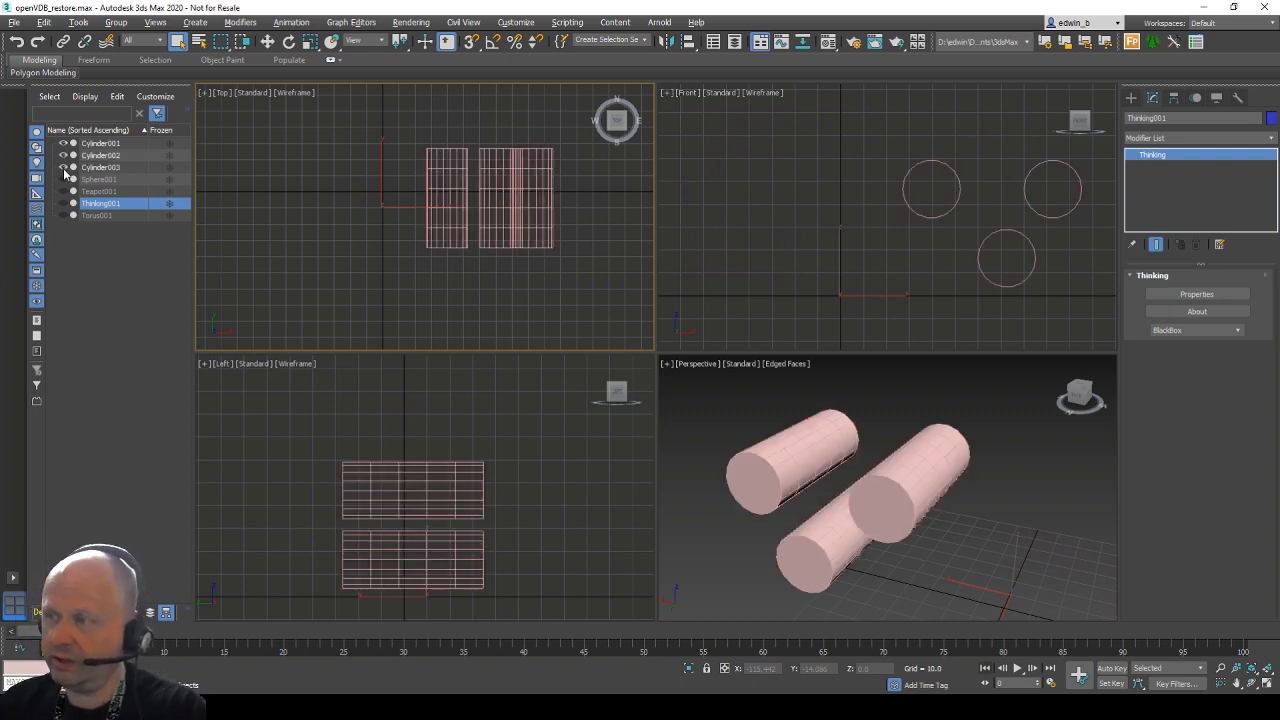
click(64, 179)
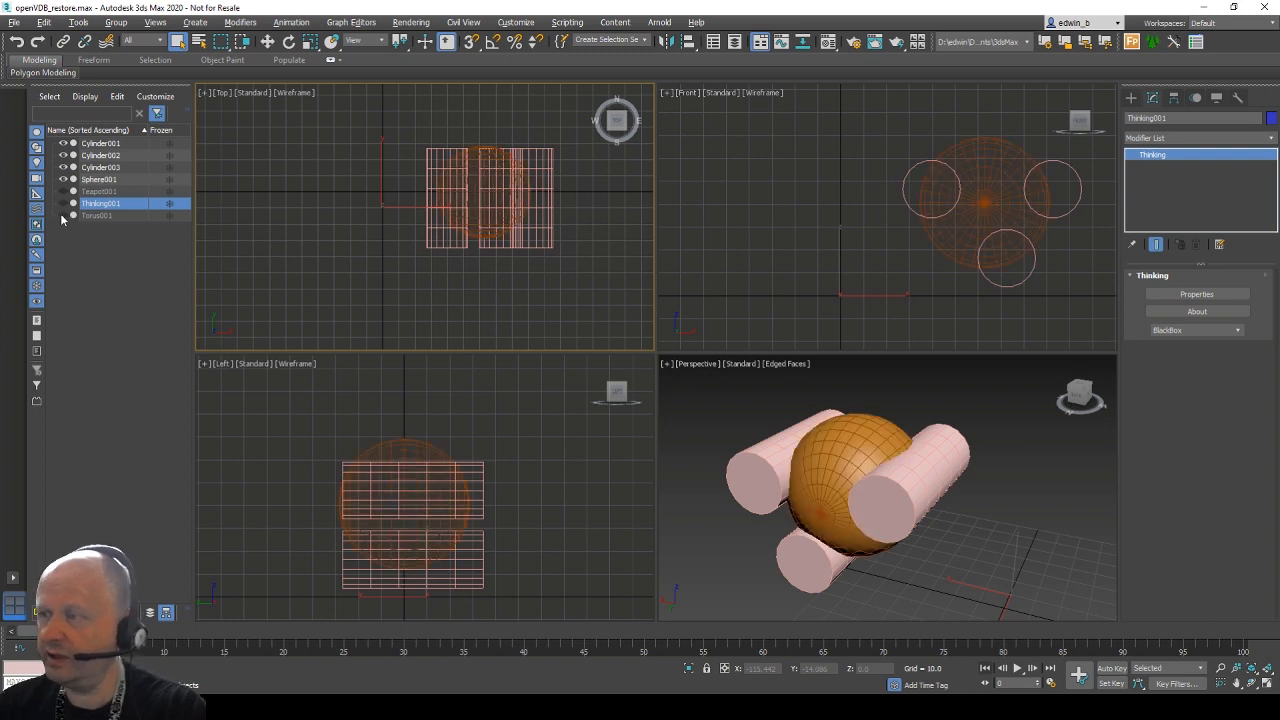
click(62, 215)
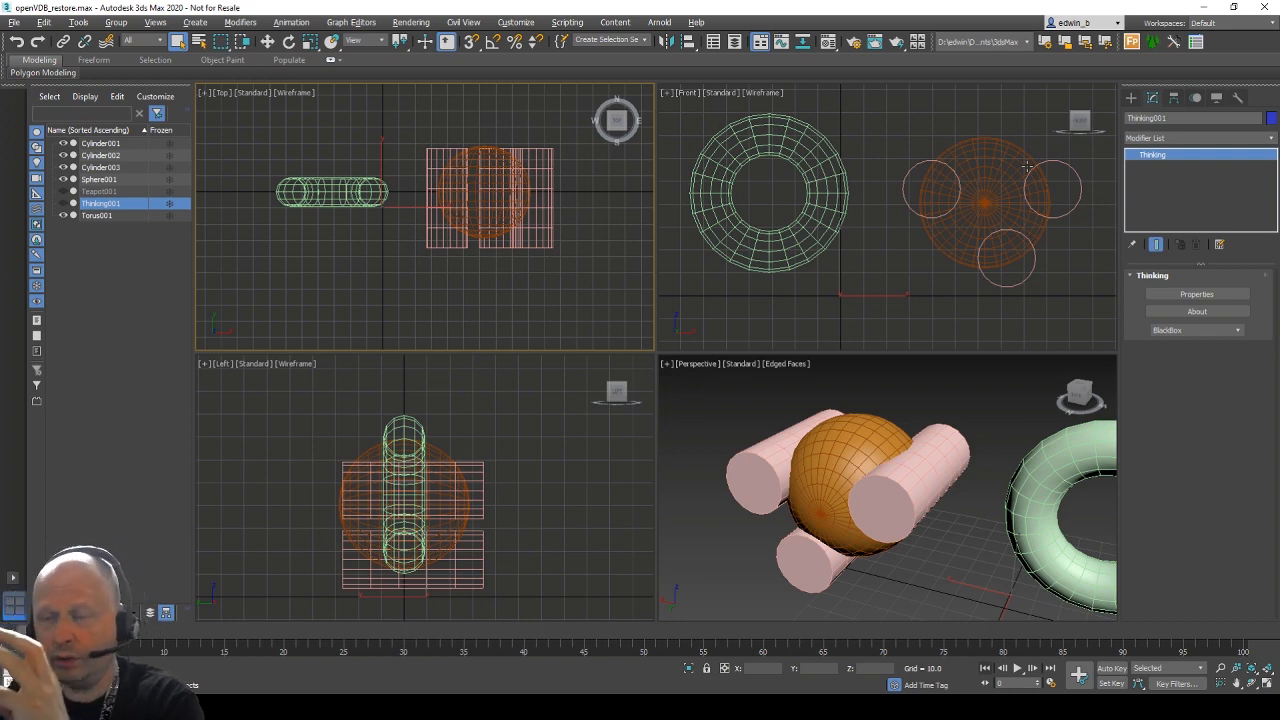
Hide the three cylinders, Sphere001 and Torus001, and make Thinking001 visible.
click(63, 143)
click(63, 155)
click(63, 167)
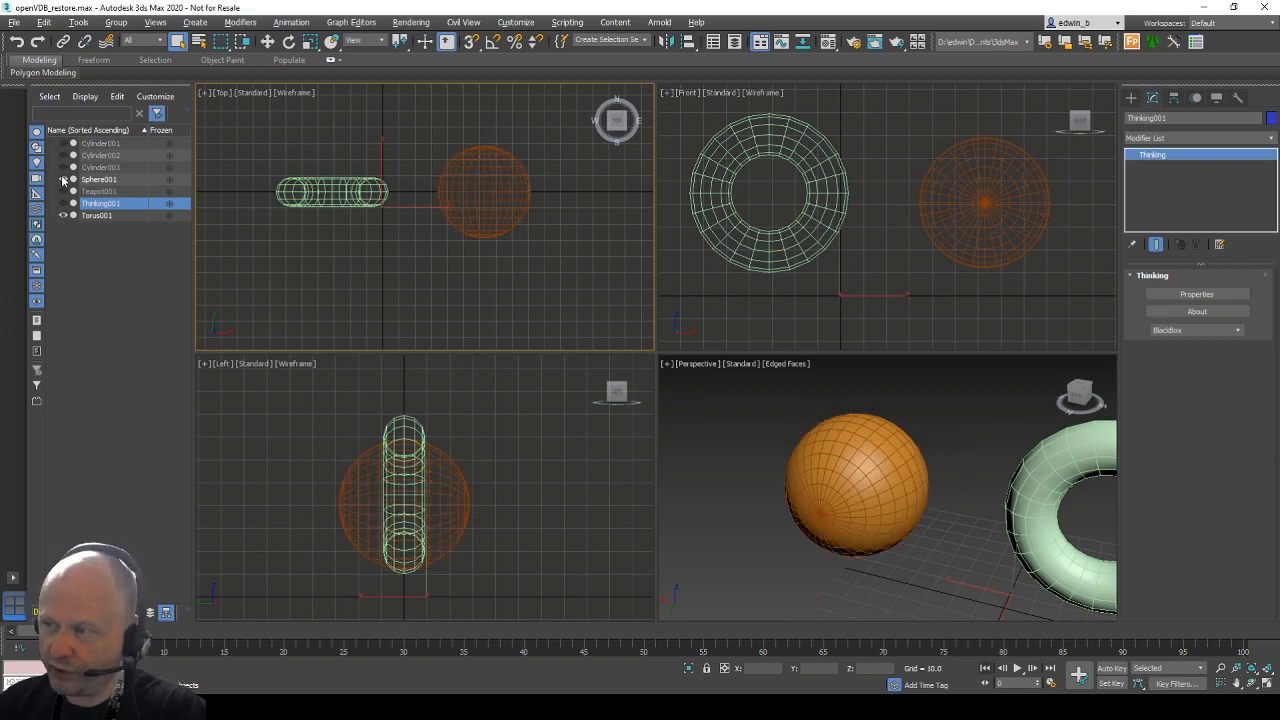
click(63, 179)
click(63, 215)
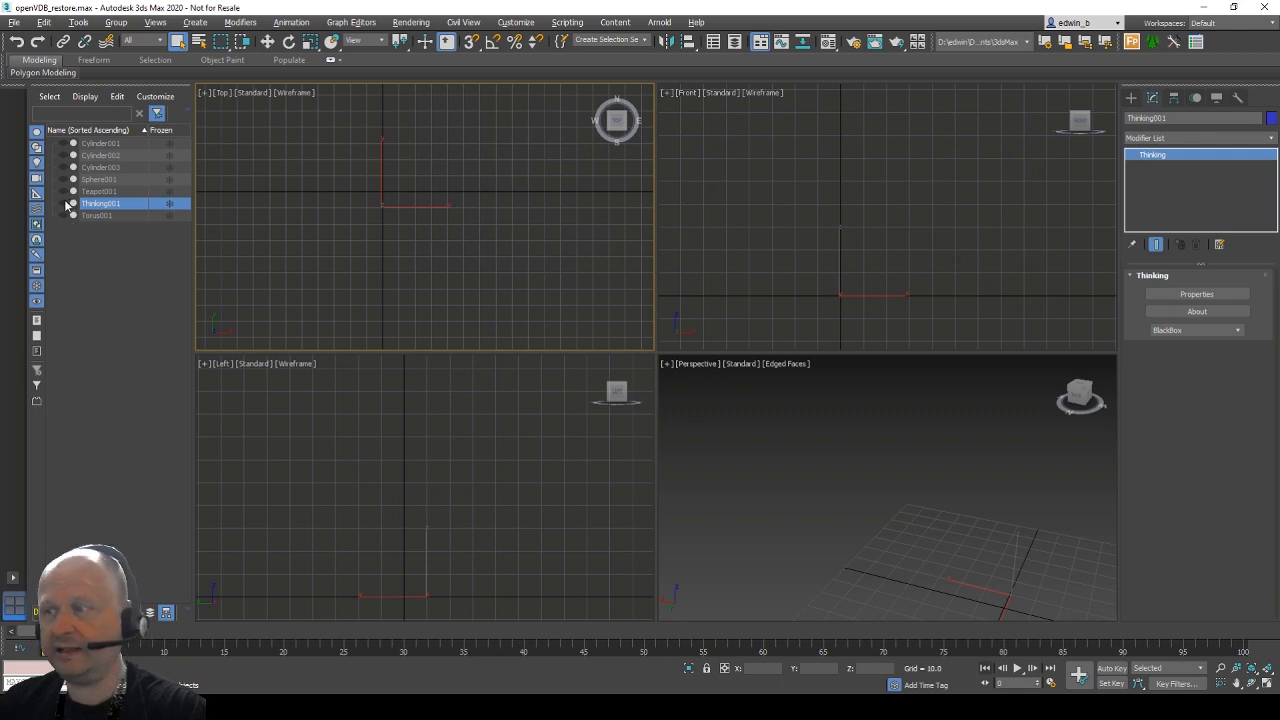
click(63, 203)
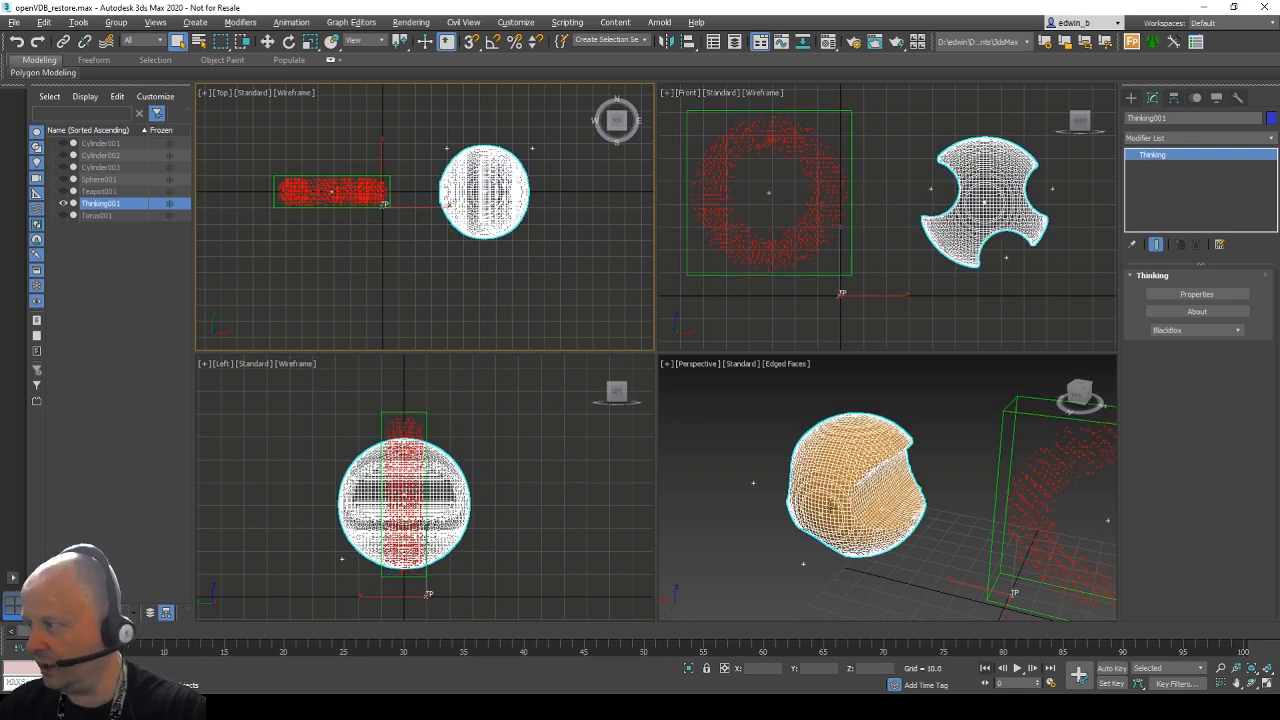
Maximize the Perspective viewport, play the boolean animation through, and return to the first frame.
right_click(740, 438)
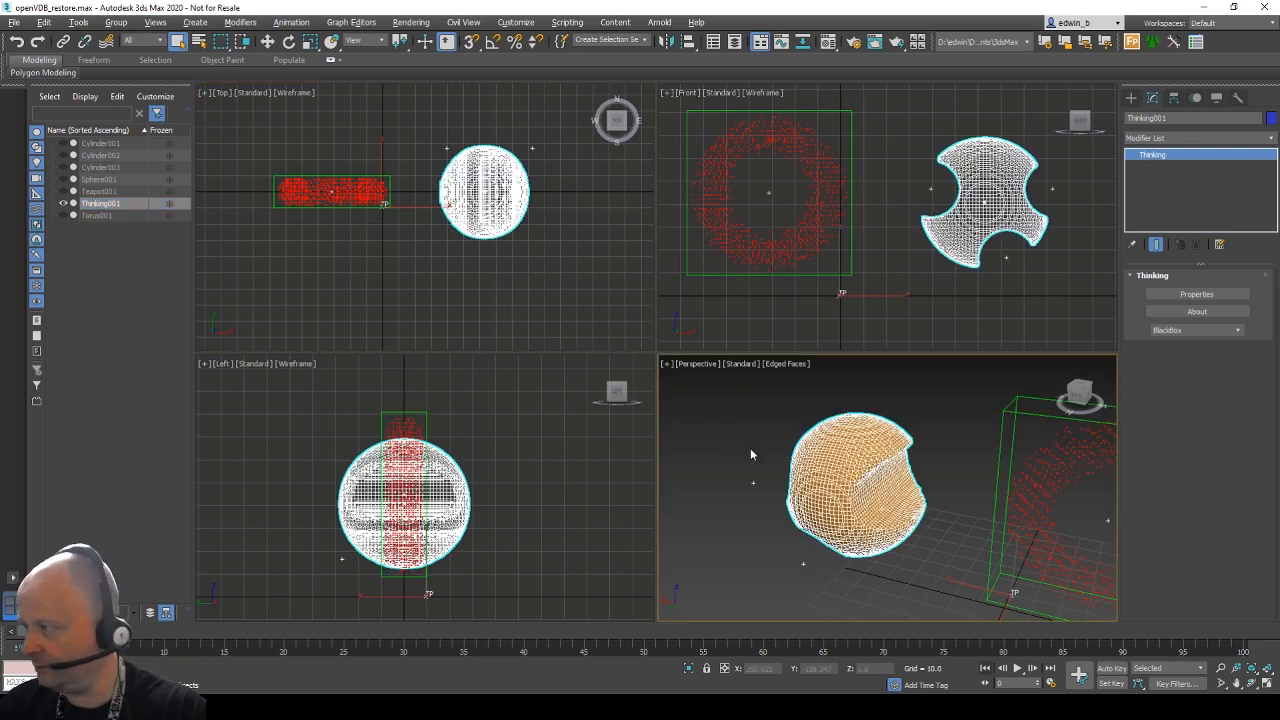
click(1268, 683)
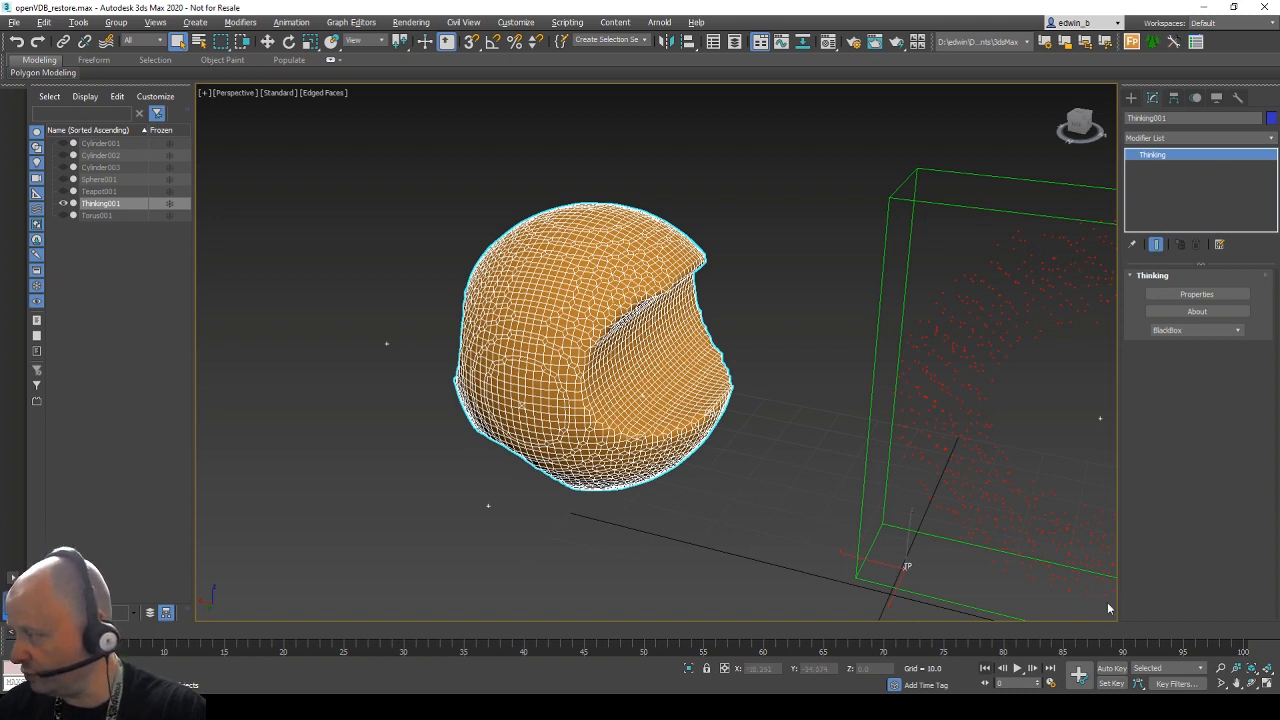
click(1017, 668)
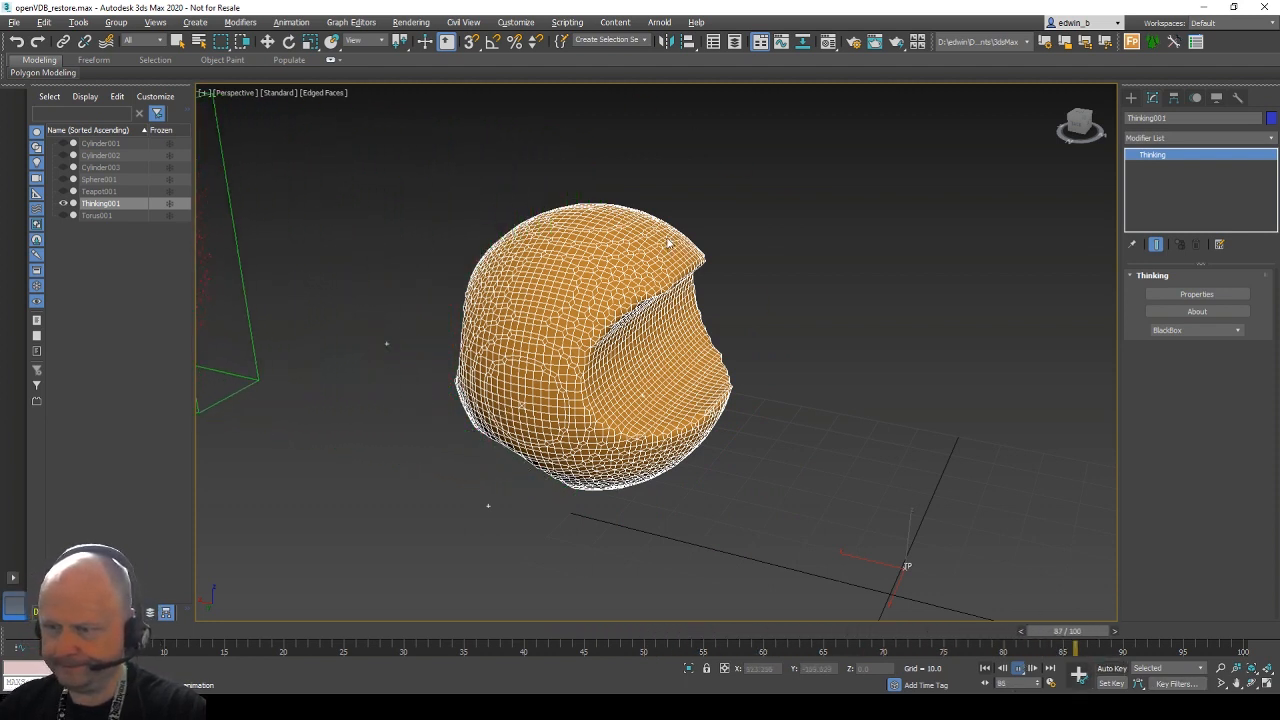
click(1019, 670)
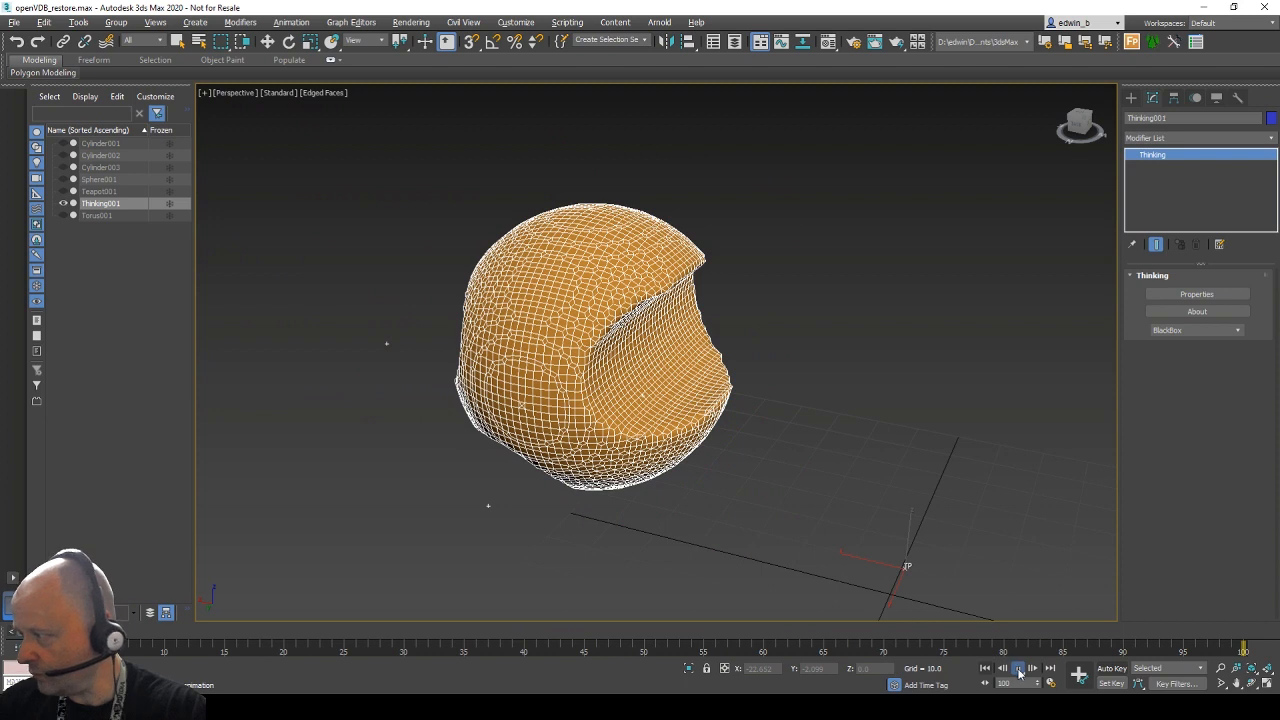
click(985, 668)
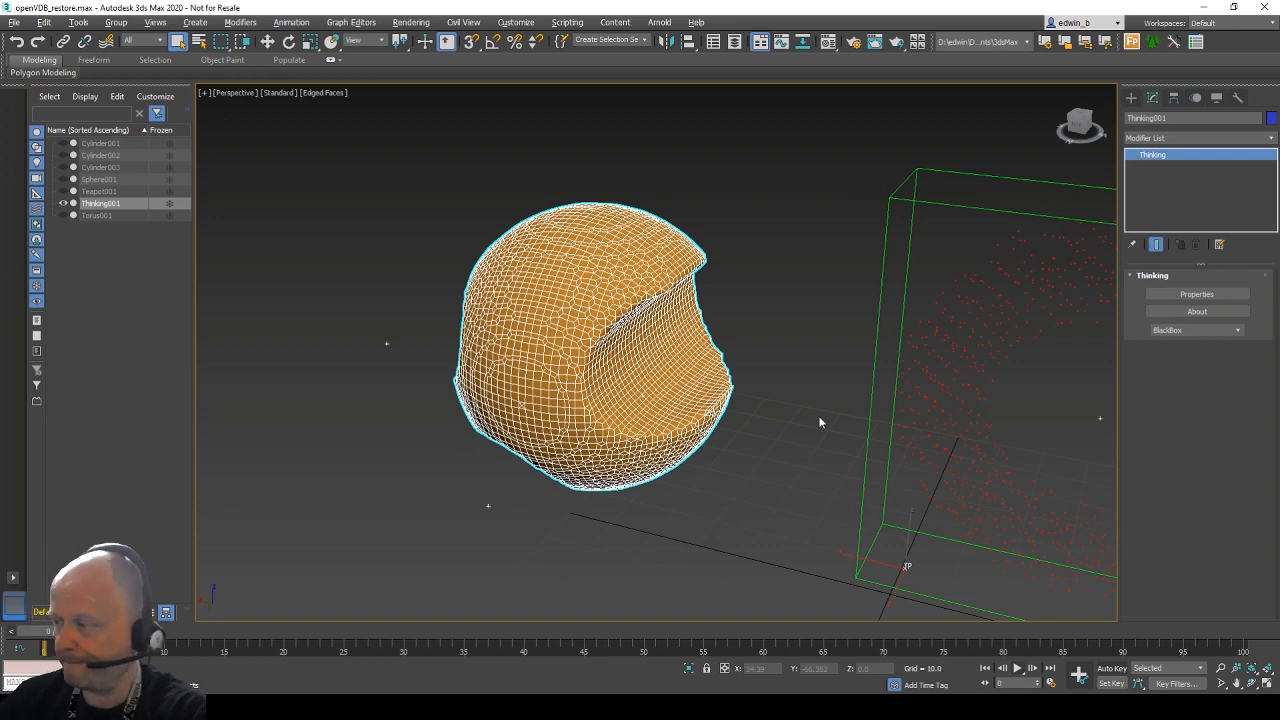
Open the Thinking001 properties window, restore the four-viewport layout, and move the window to uncover the Perspective view.
click(1170, 297)
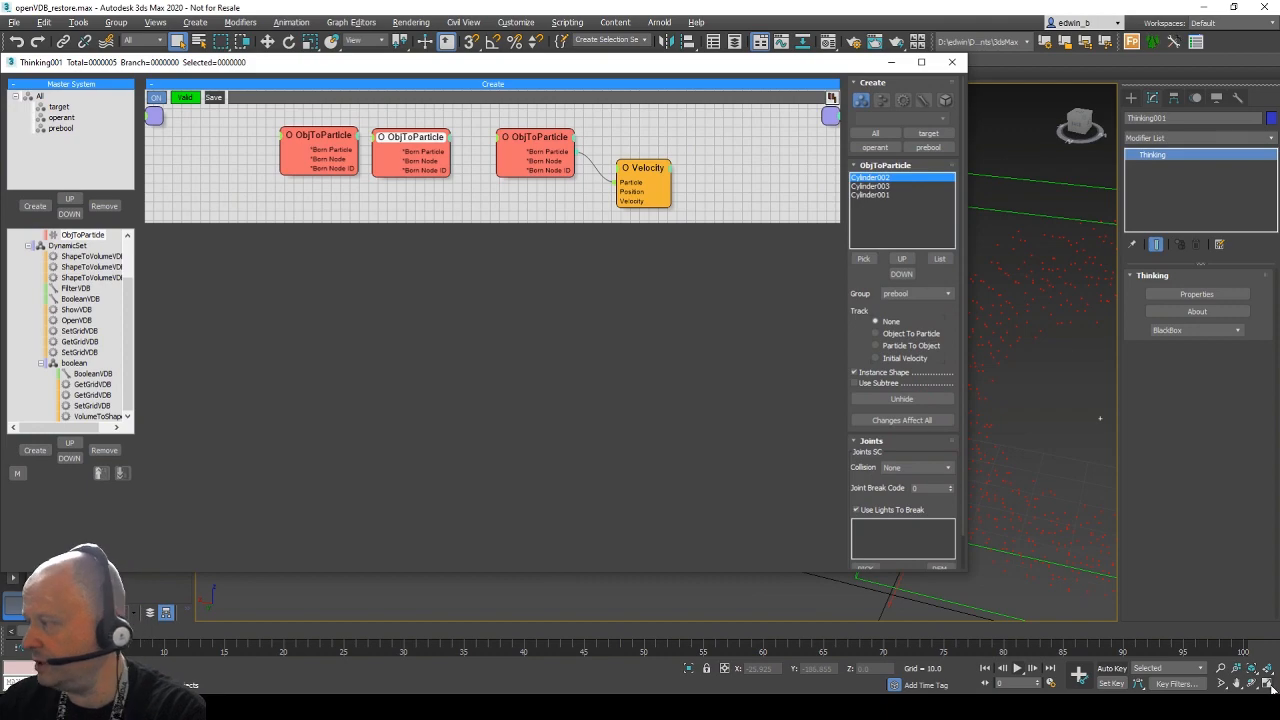
click(1268, 686)
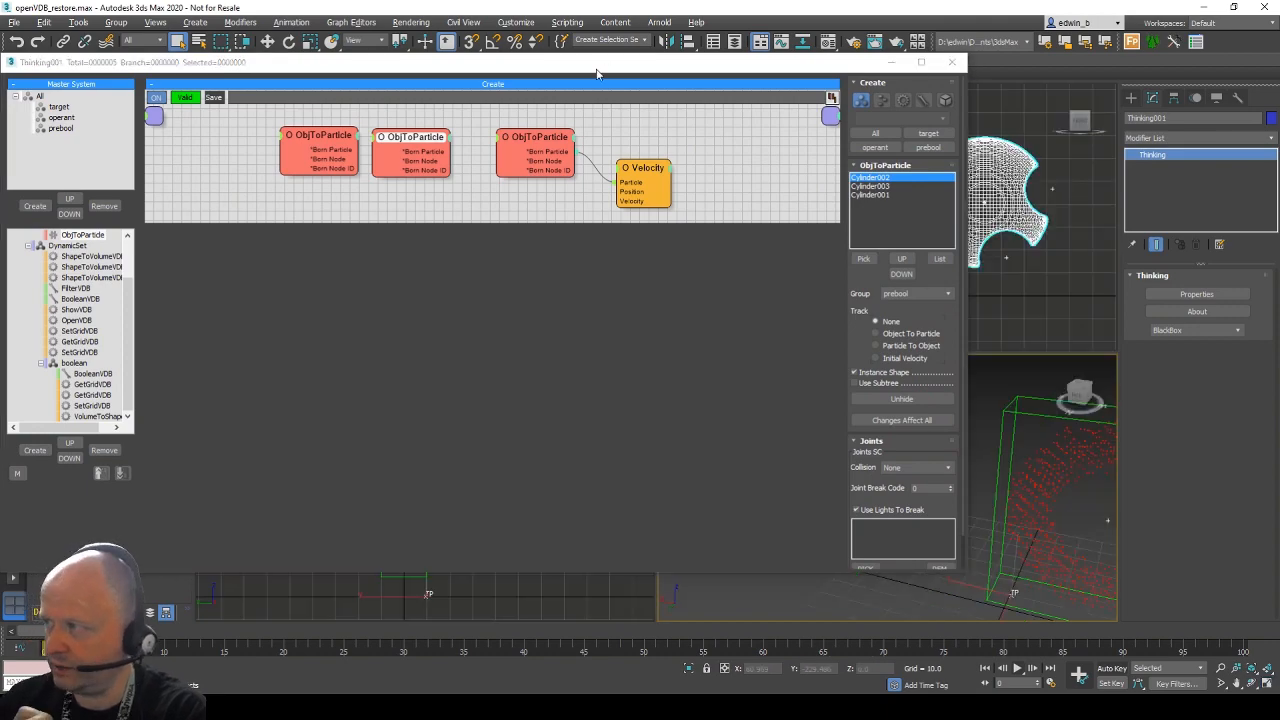
drag(599, 64, 330, 95)
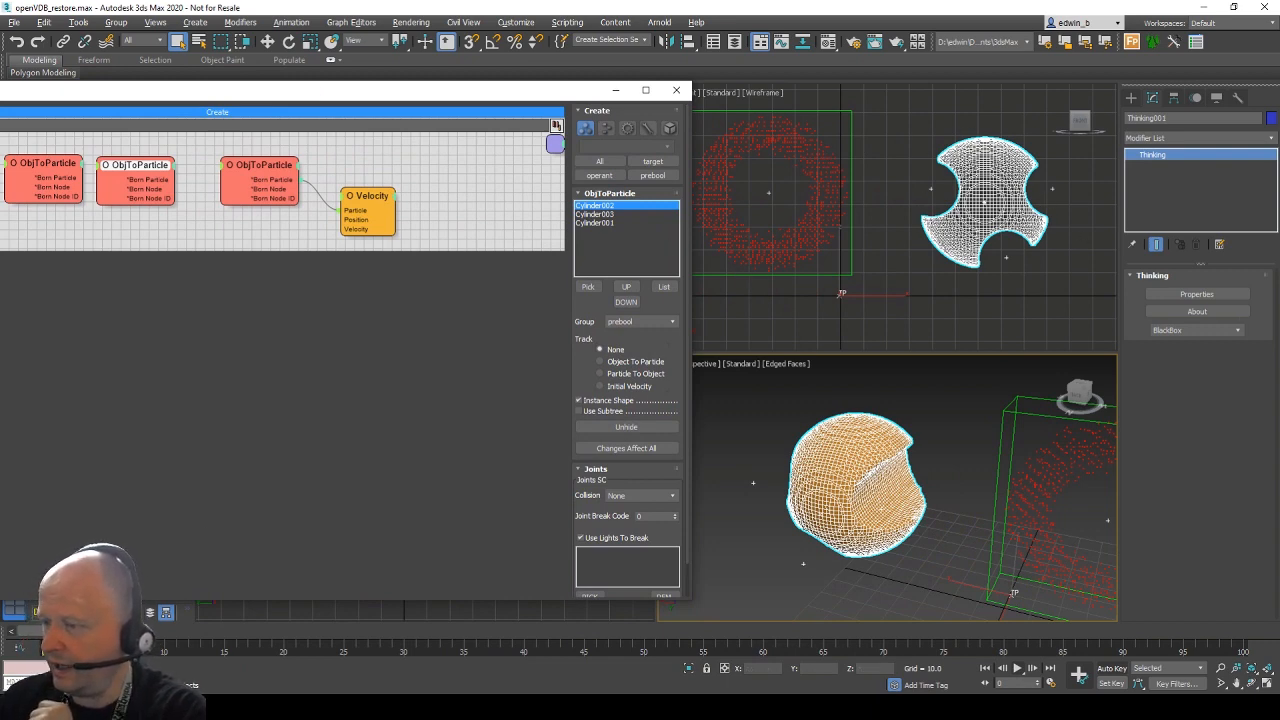
Scrub the timeline to about frame 24 to preview the torus crossing the sphere, then return to frame 0.
drag(70, 632, 334, 641)
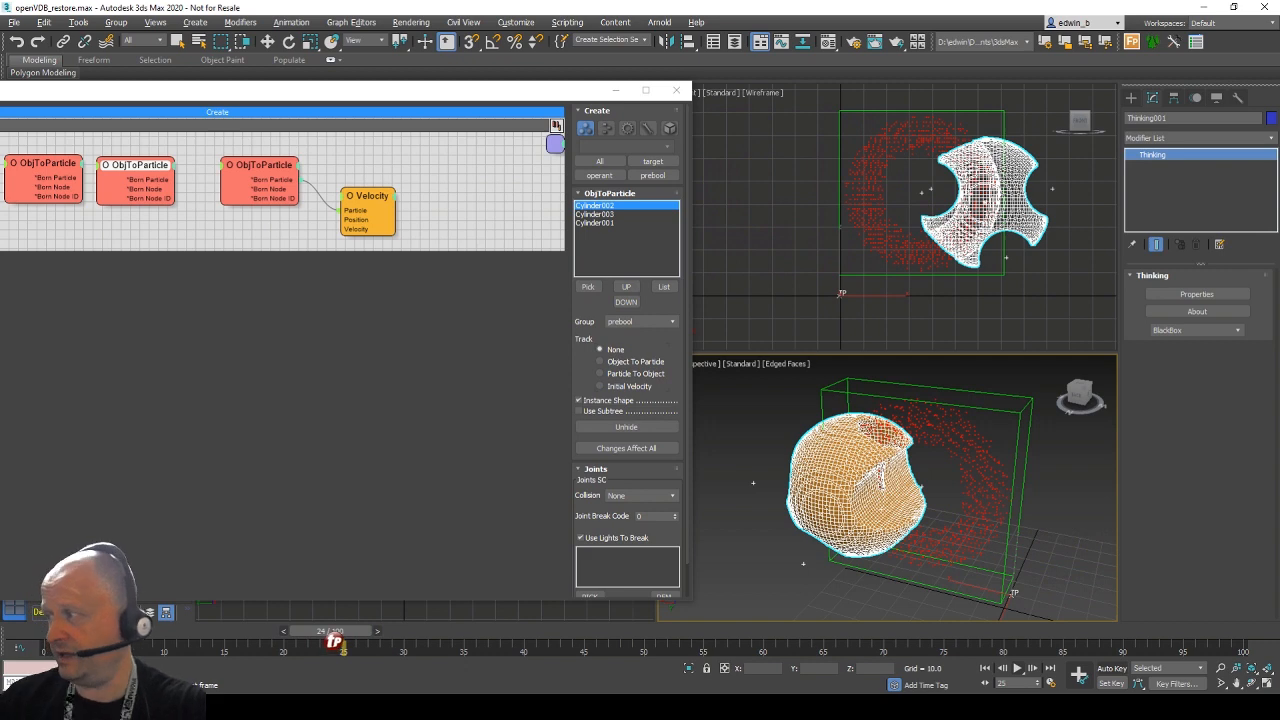
click(35, 632)
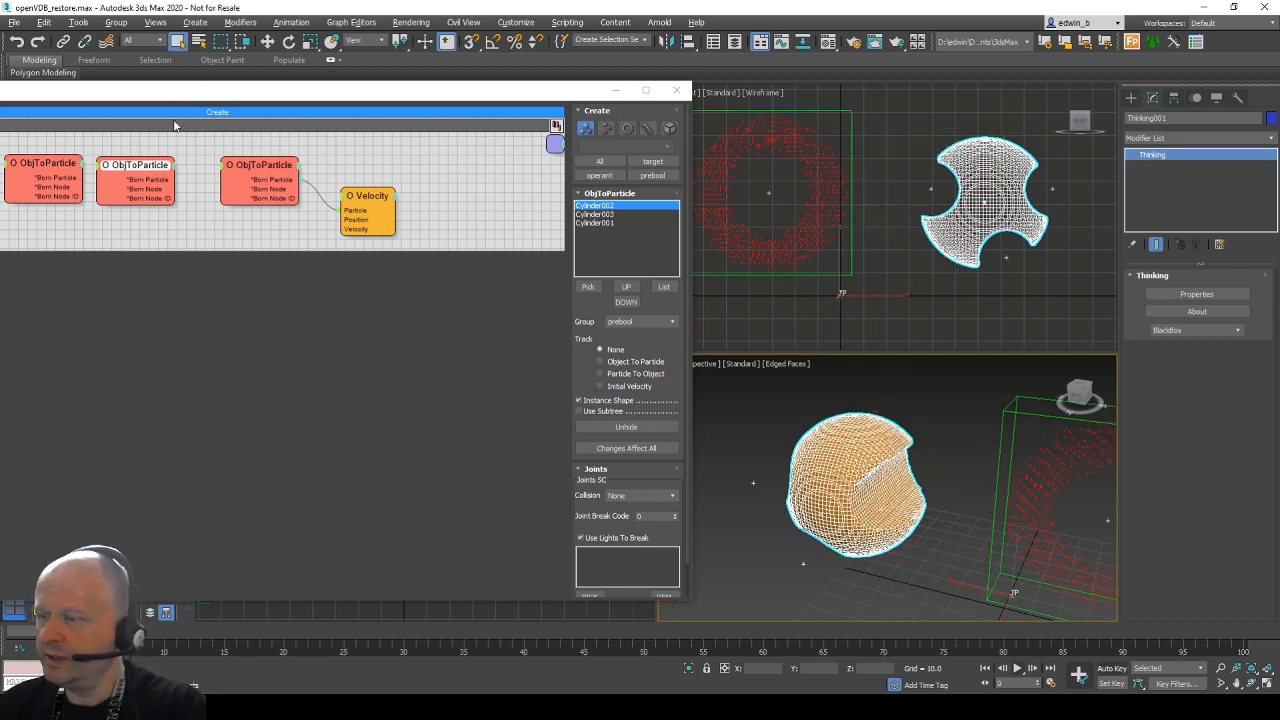
drag(164, 92, 458, 76)
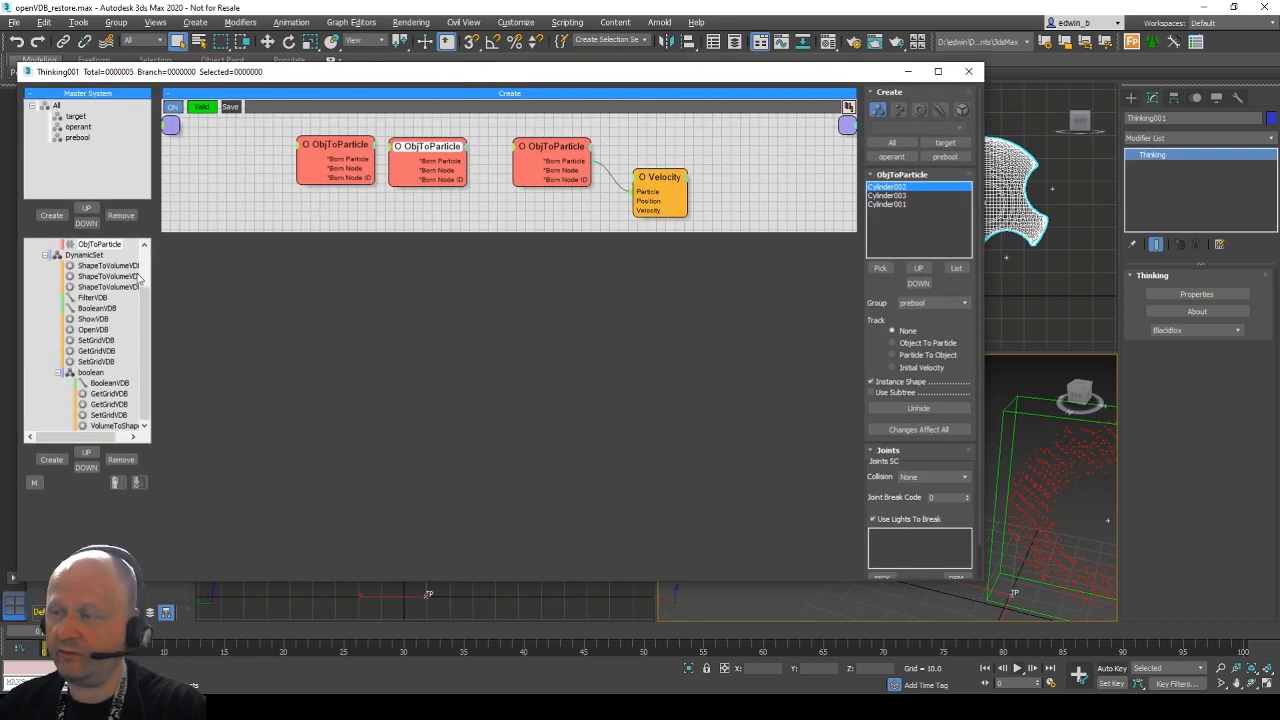
Rename the DynamicSet under MasterDynamic as OpenVDB.
drag(147, 303, 146, 244)
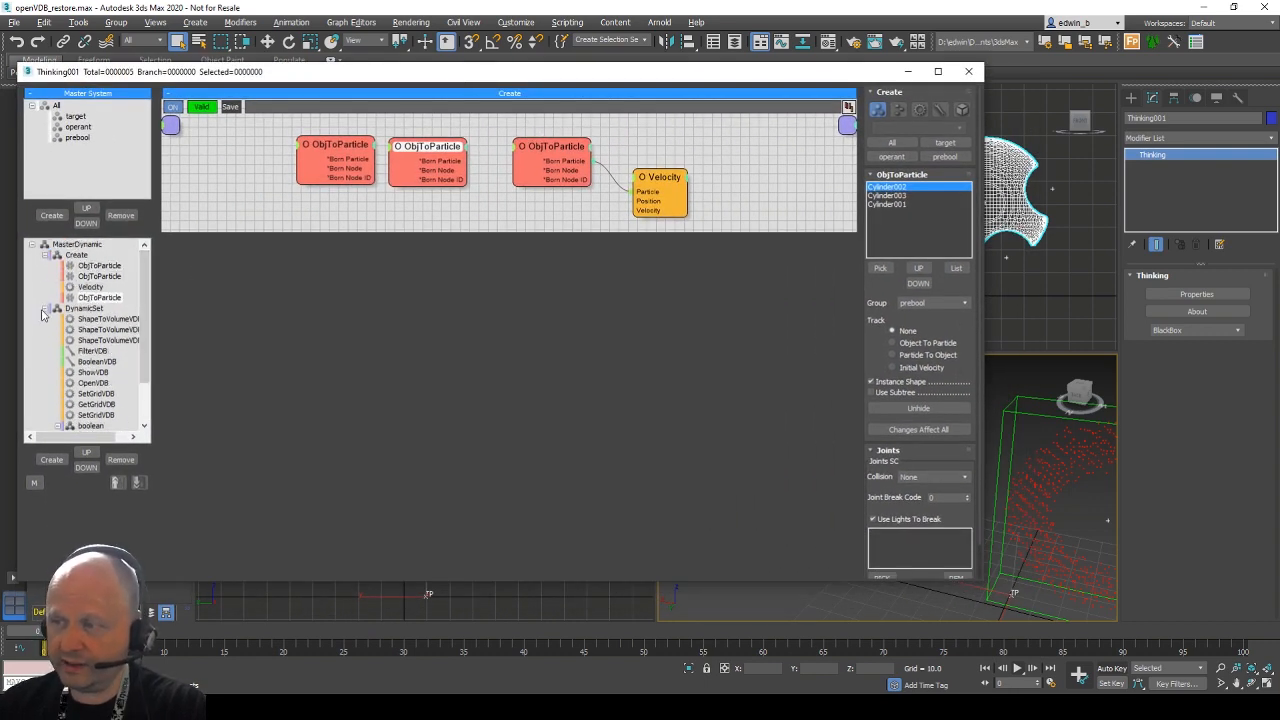
click(45, 308)
click(46, 255)
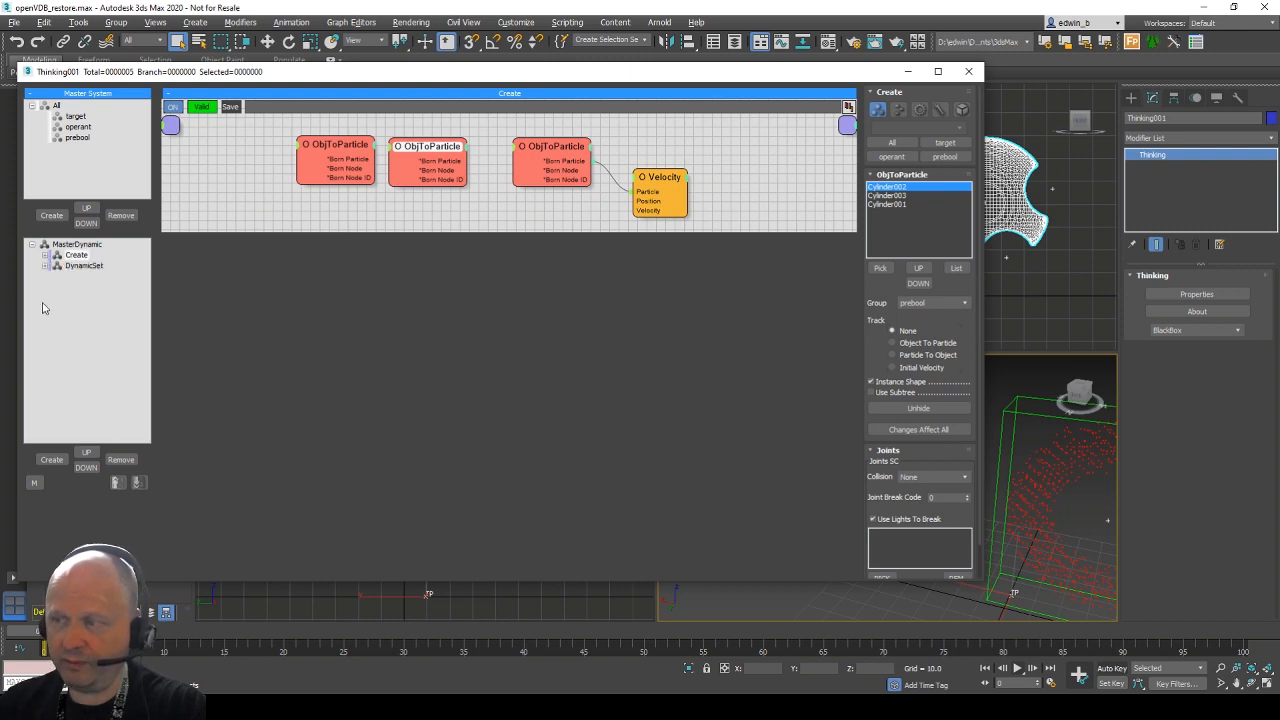
click(45, 265)
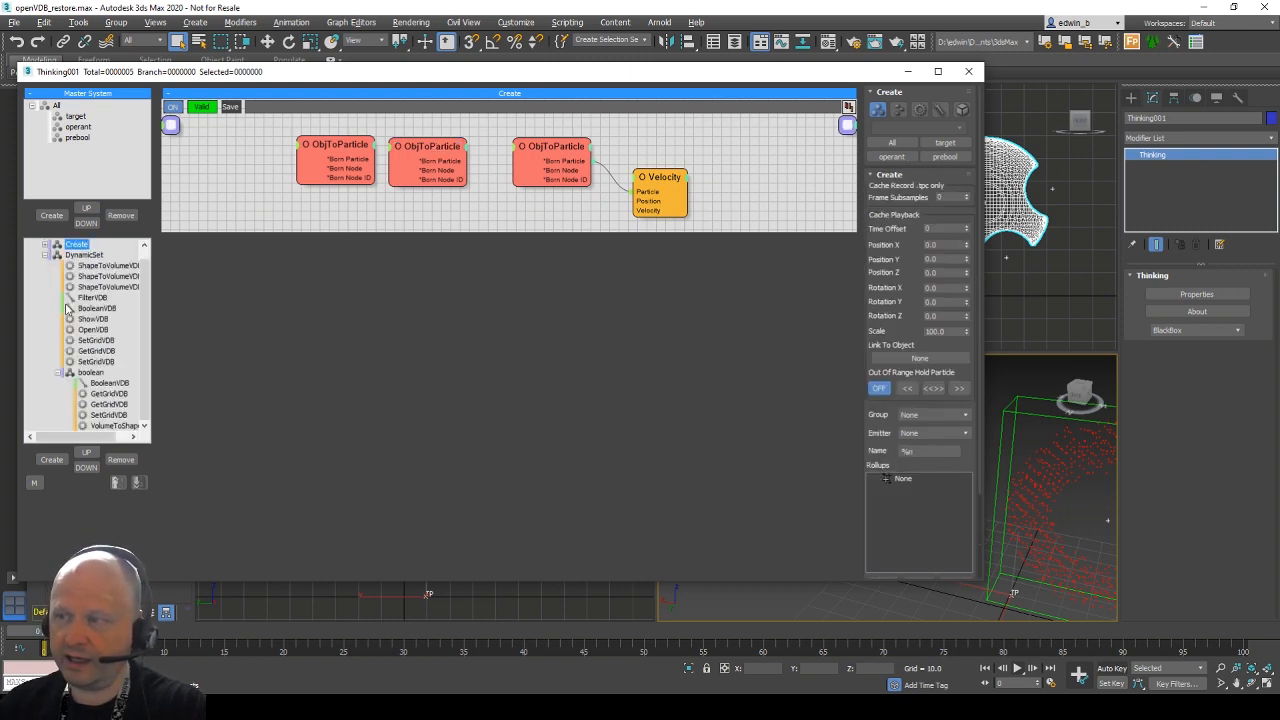
click(84, 255)
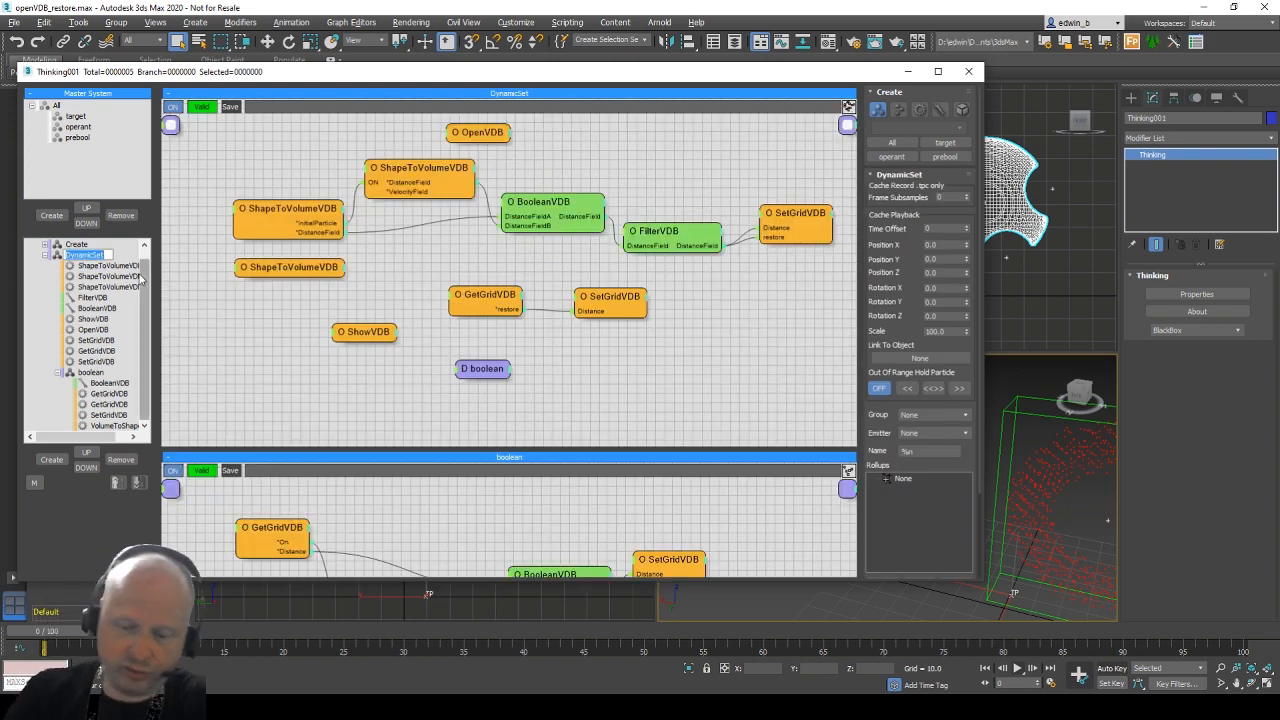
text(Ope)
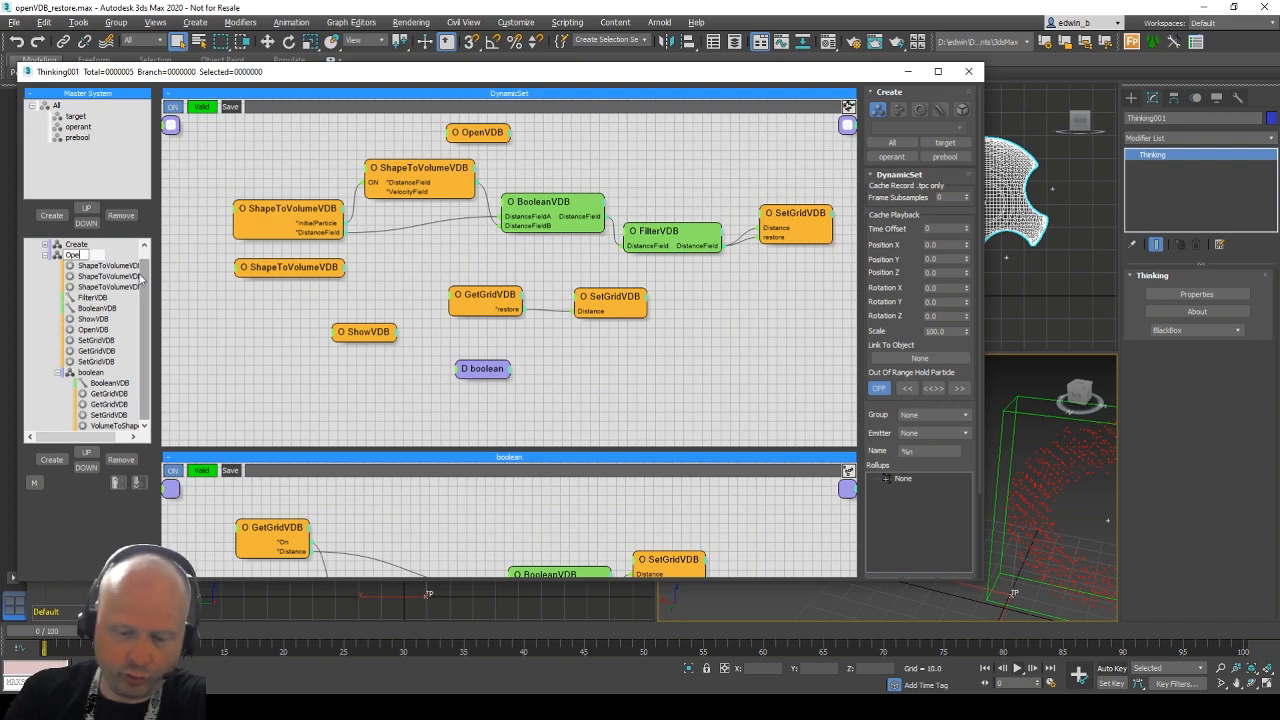
text(nVD)
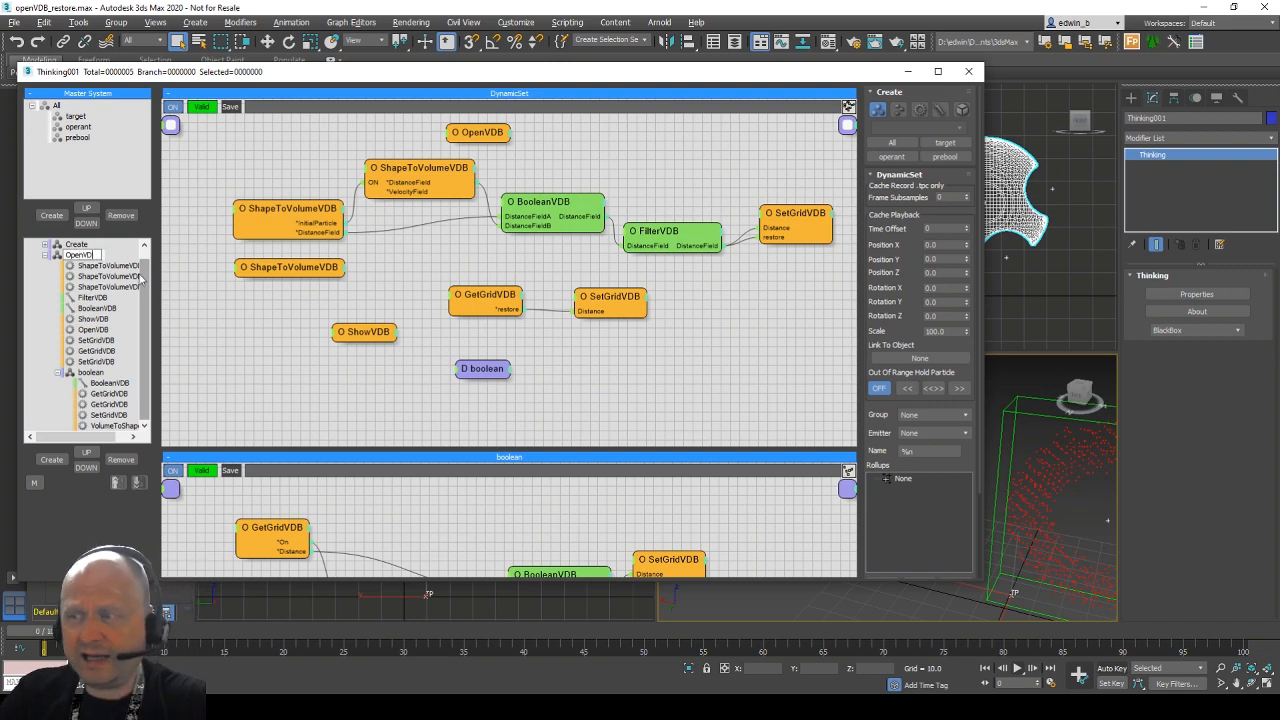
text(B)
key(Return)
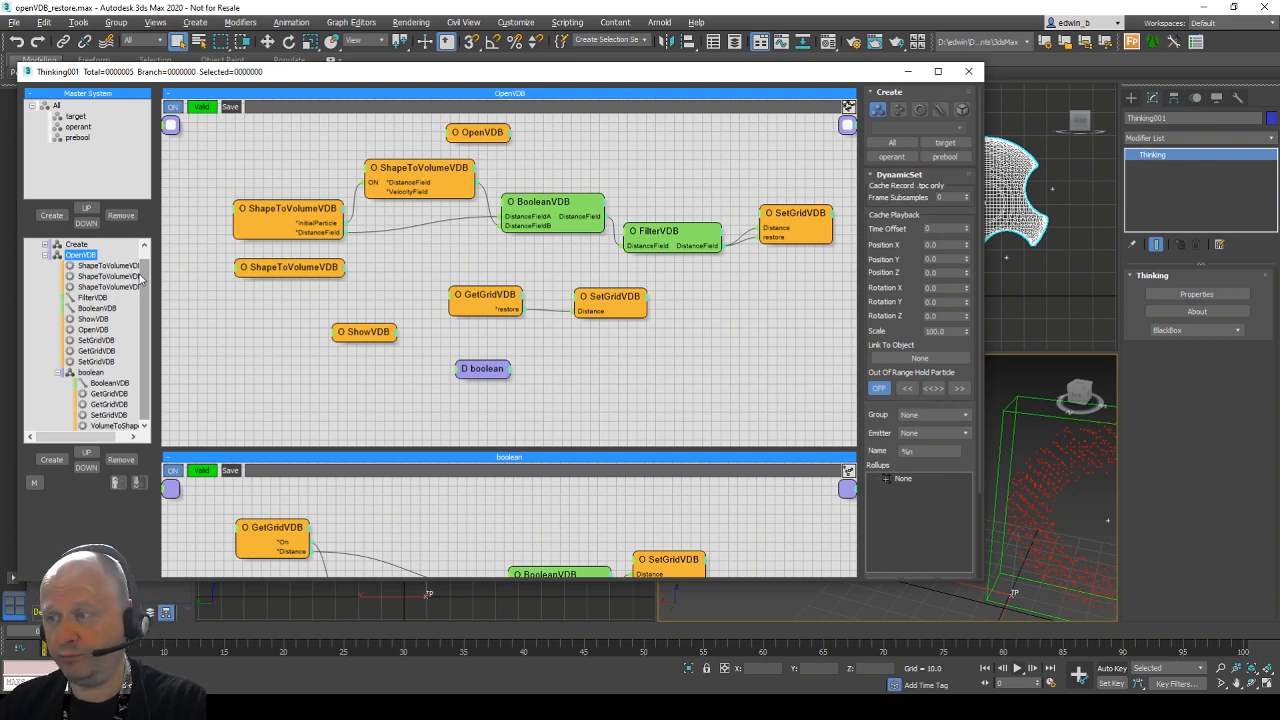
Collapse the boolean and OpenVDB sets and open the Create set to inspect its first ObjToParticle node.
click(56, 383)
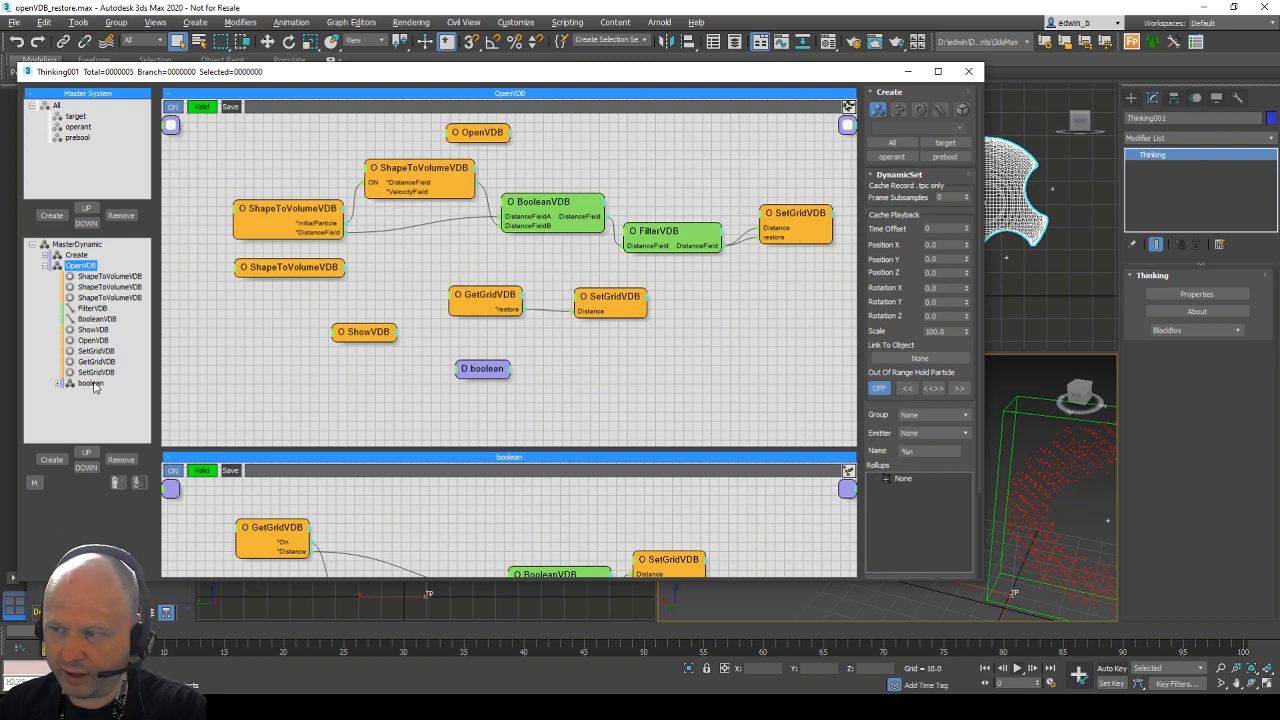
click(44, 267)
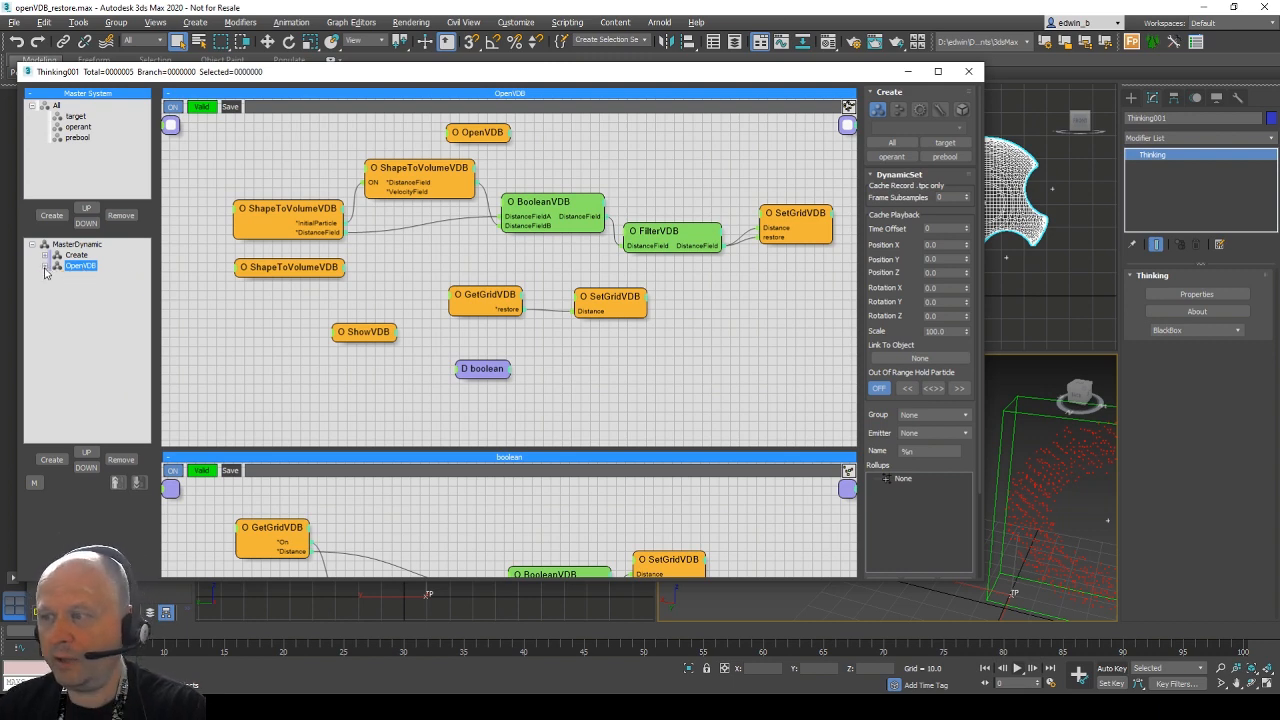
click(76, 257)
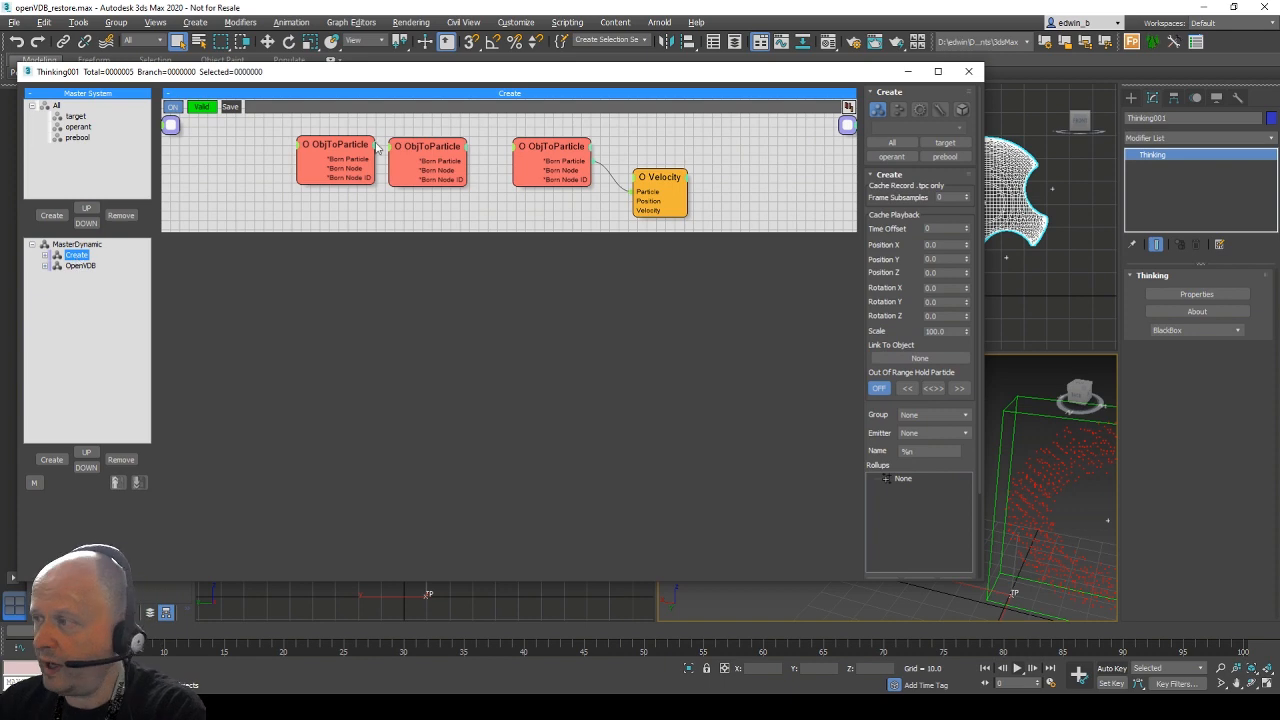
click(340, 149)
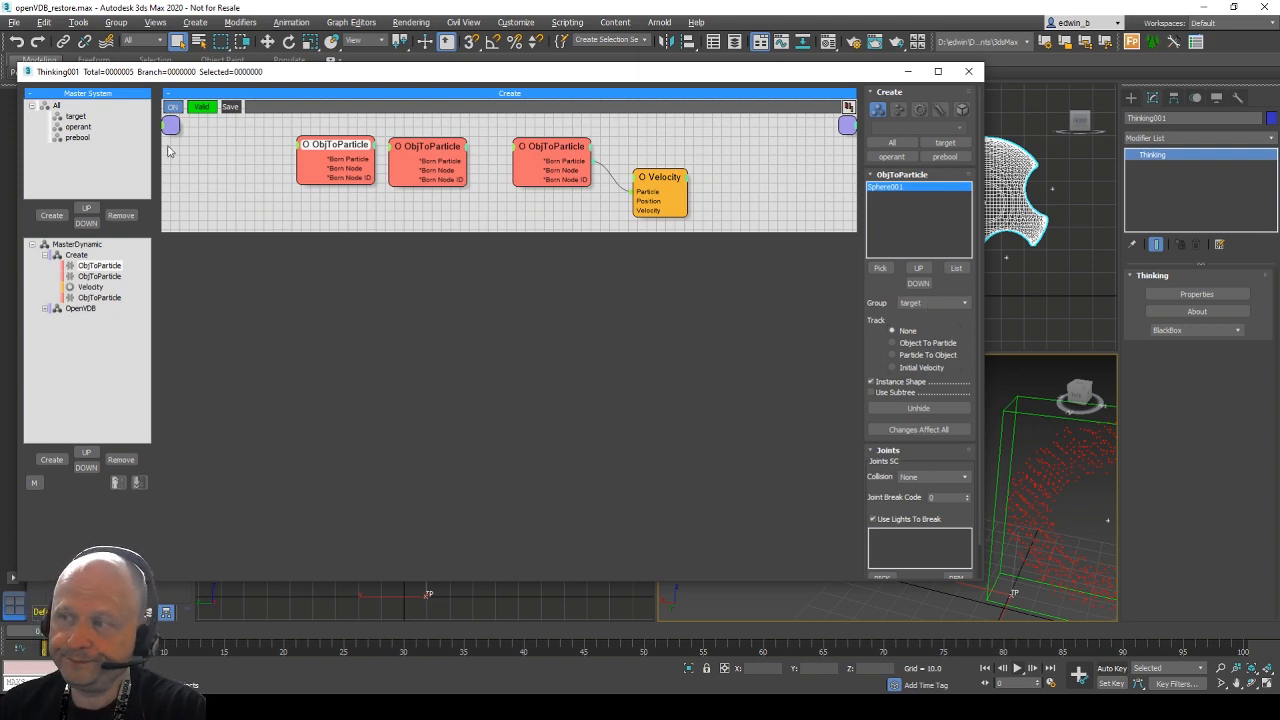
Inspect the settings of the target and prebool particle groups.
click(78, 118)
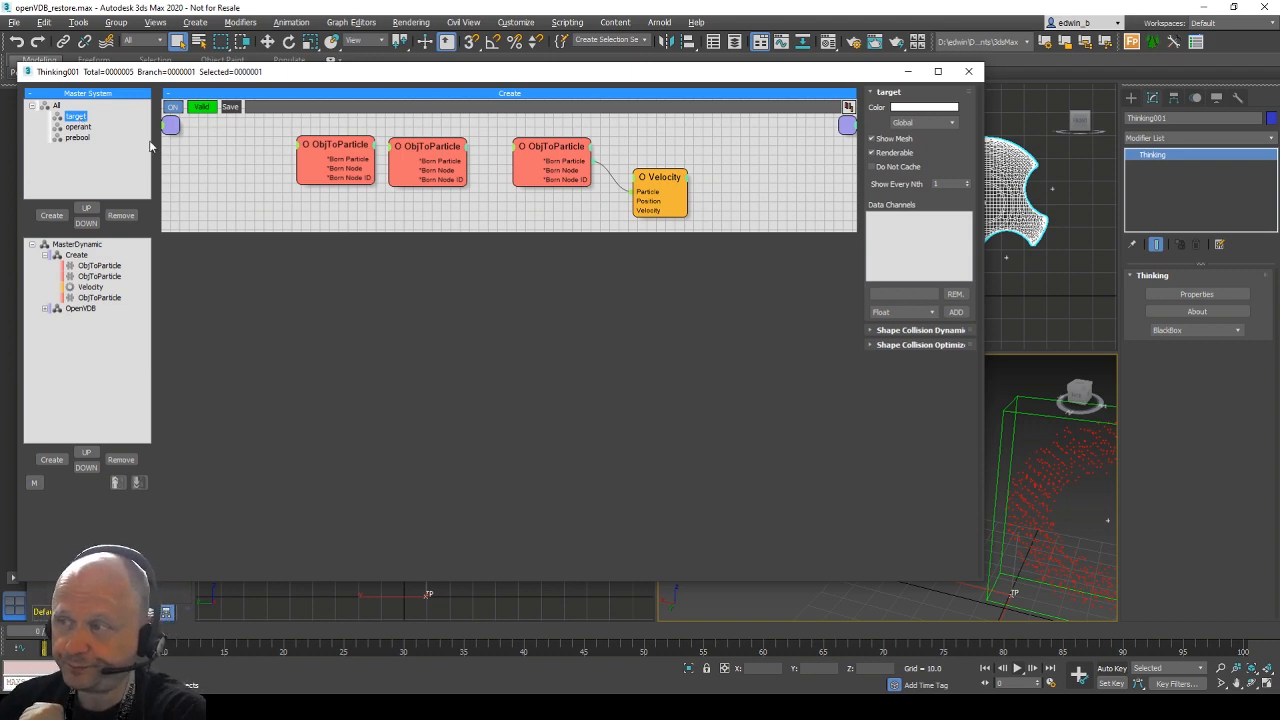
click(89, 135)
click(84, 138)
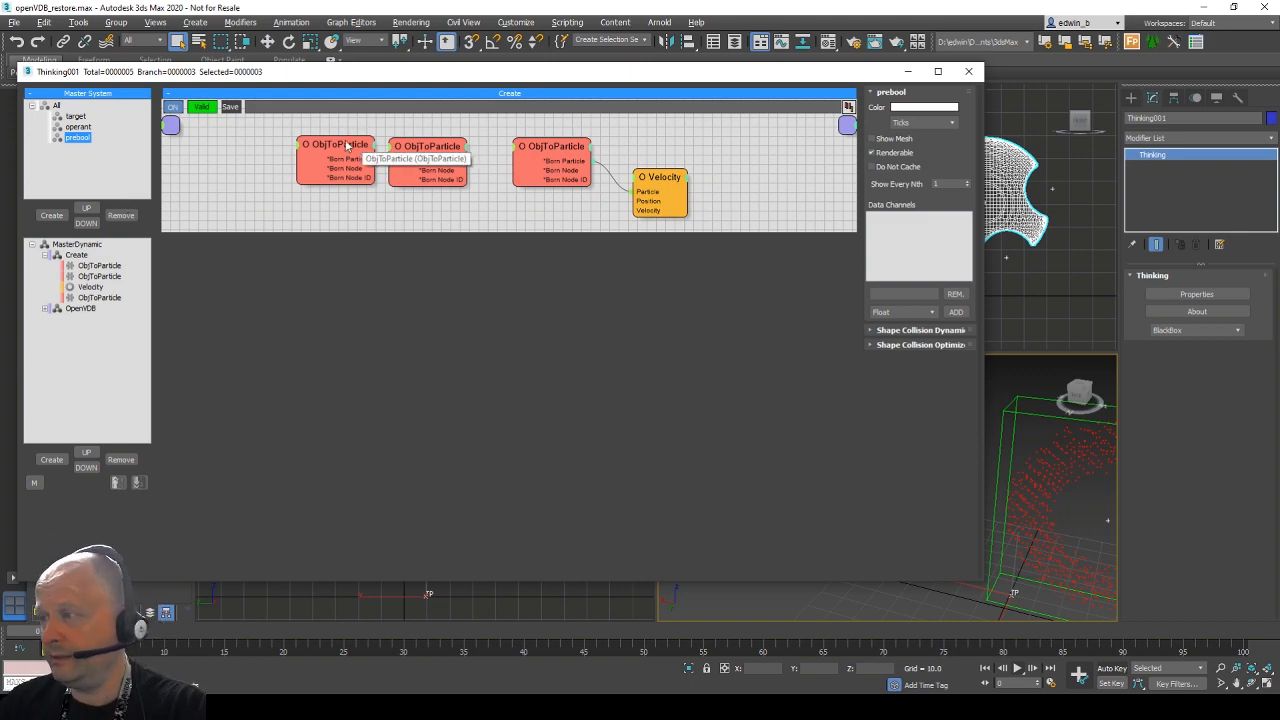
Rename the ObjToParticle node that holds Sphere001 as o2p Sphere.
click(336, 146)
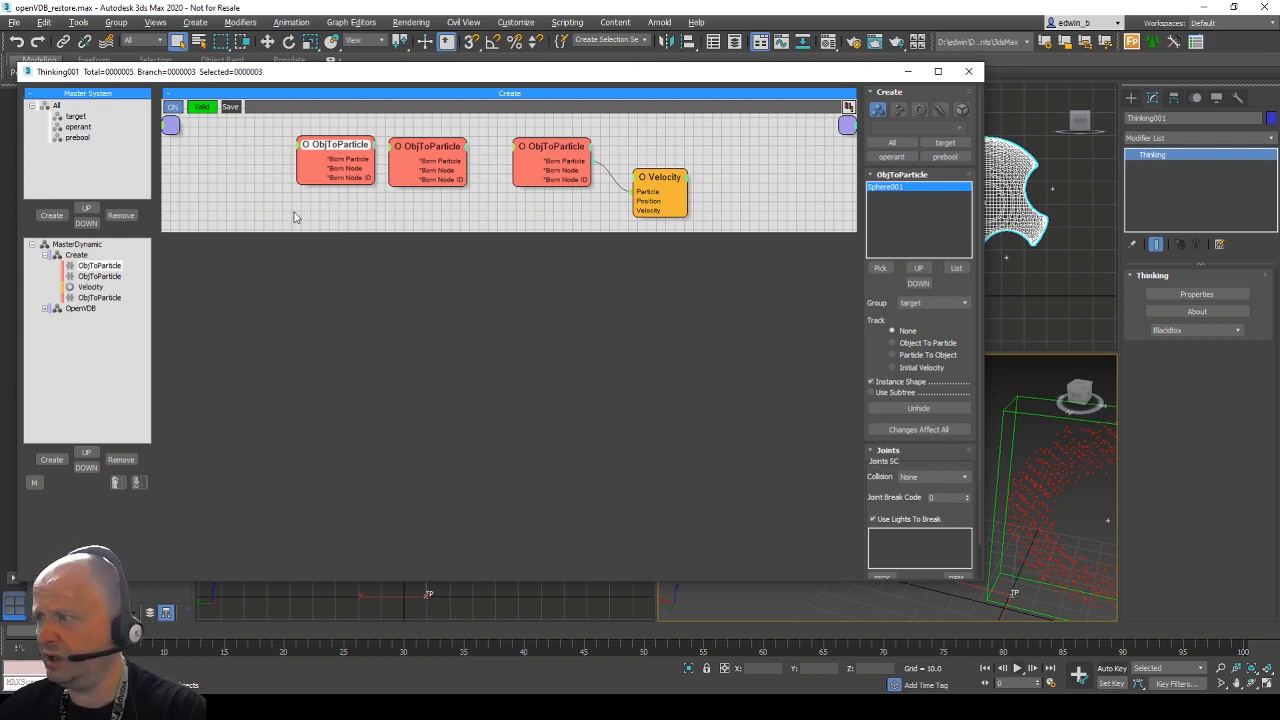
right_click(336, 146)
click(319, 168)
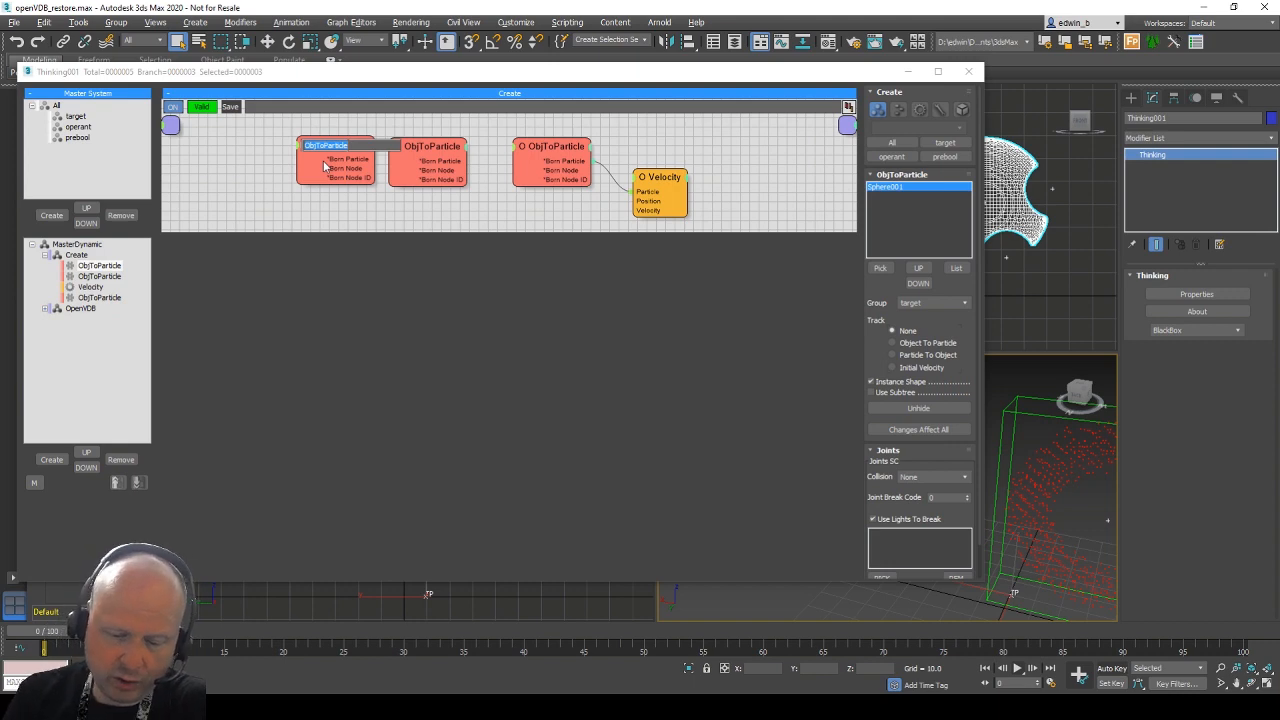
text(a2)
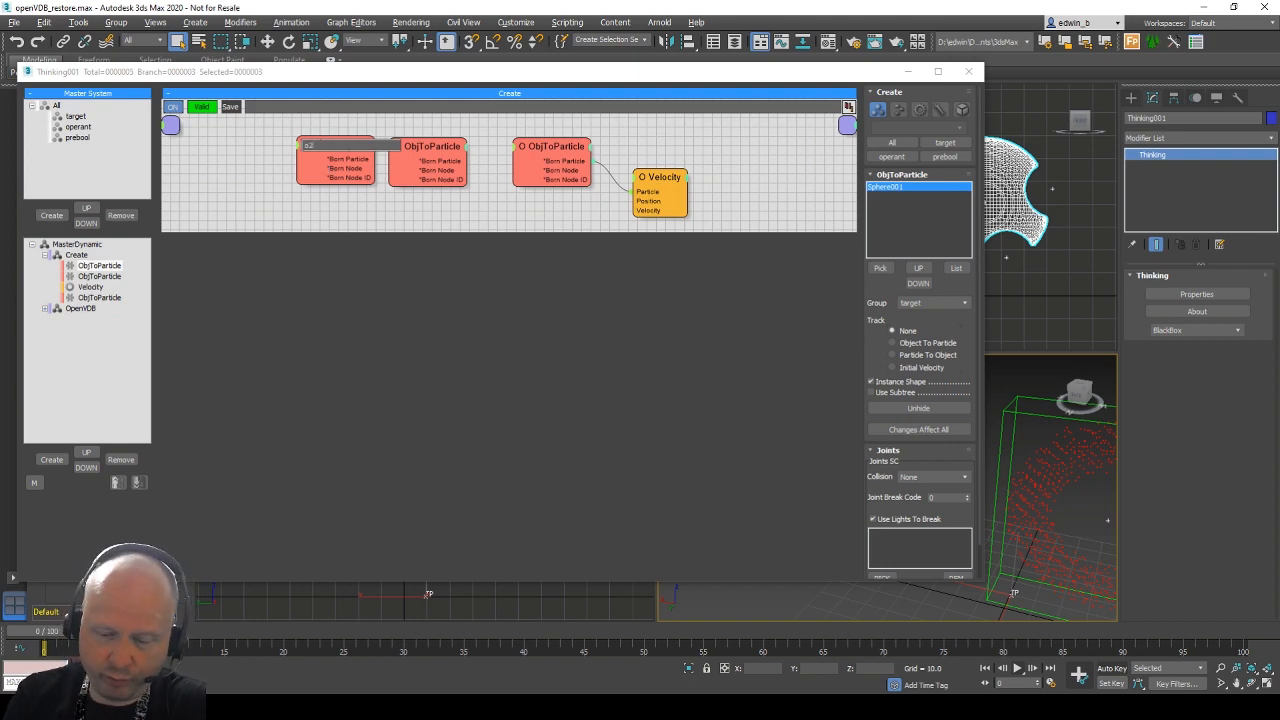
text(p Sphere)
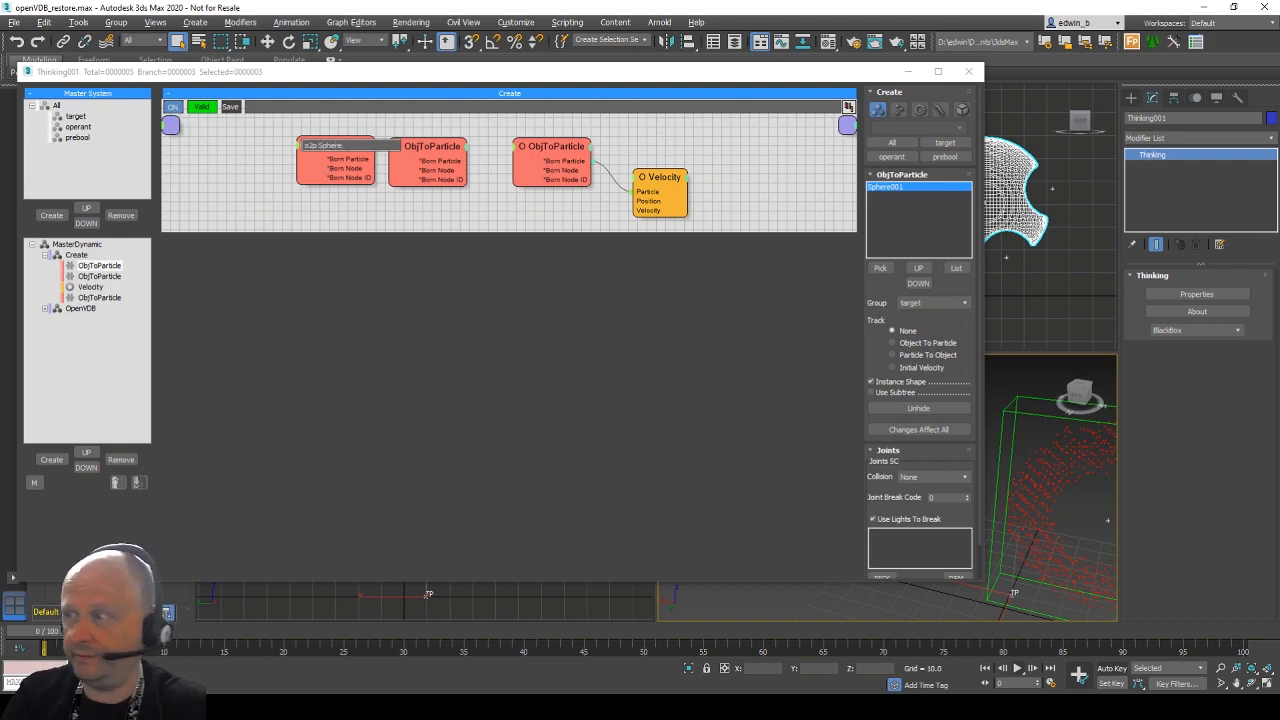
key(Return)
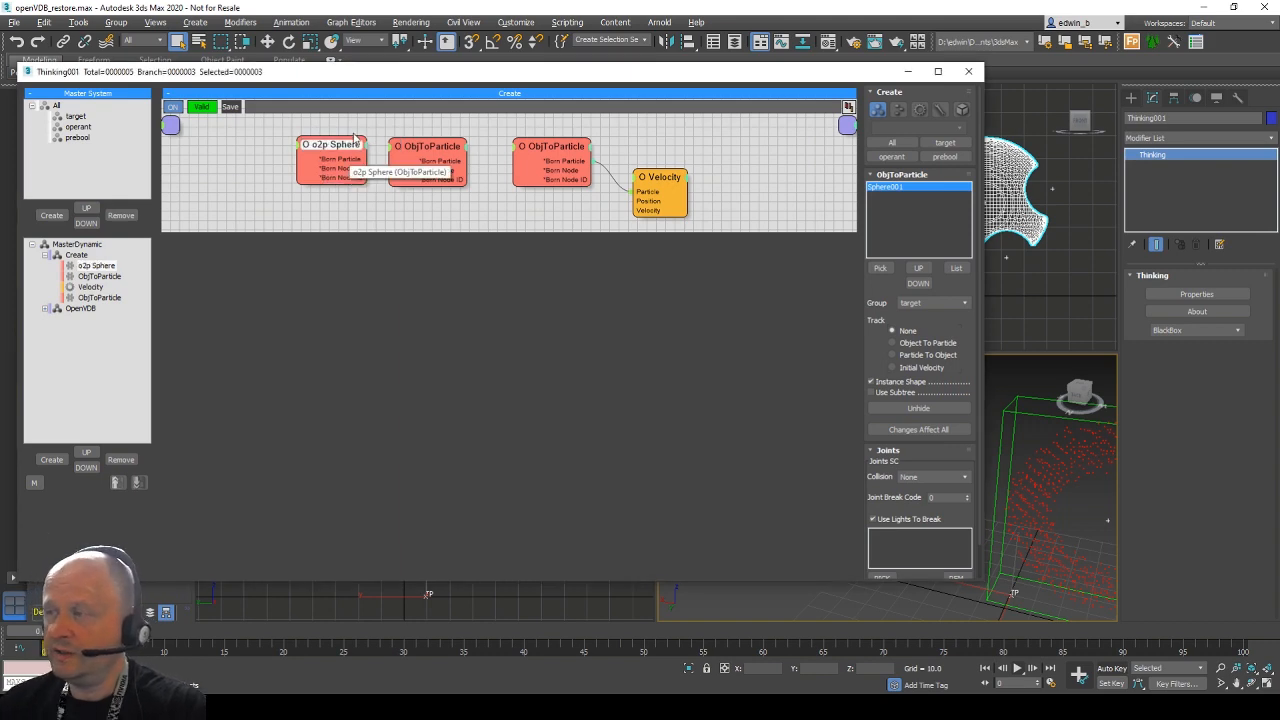
Rename the ObjToParticle node that holds the three cylinders as o2p Cylinders.
click(430, 148)
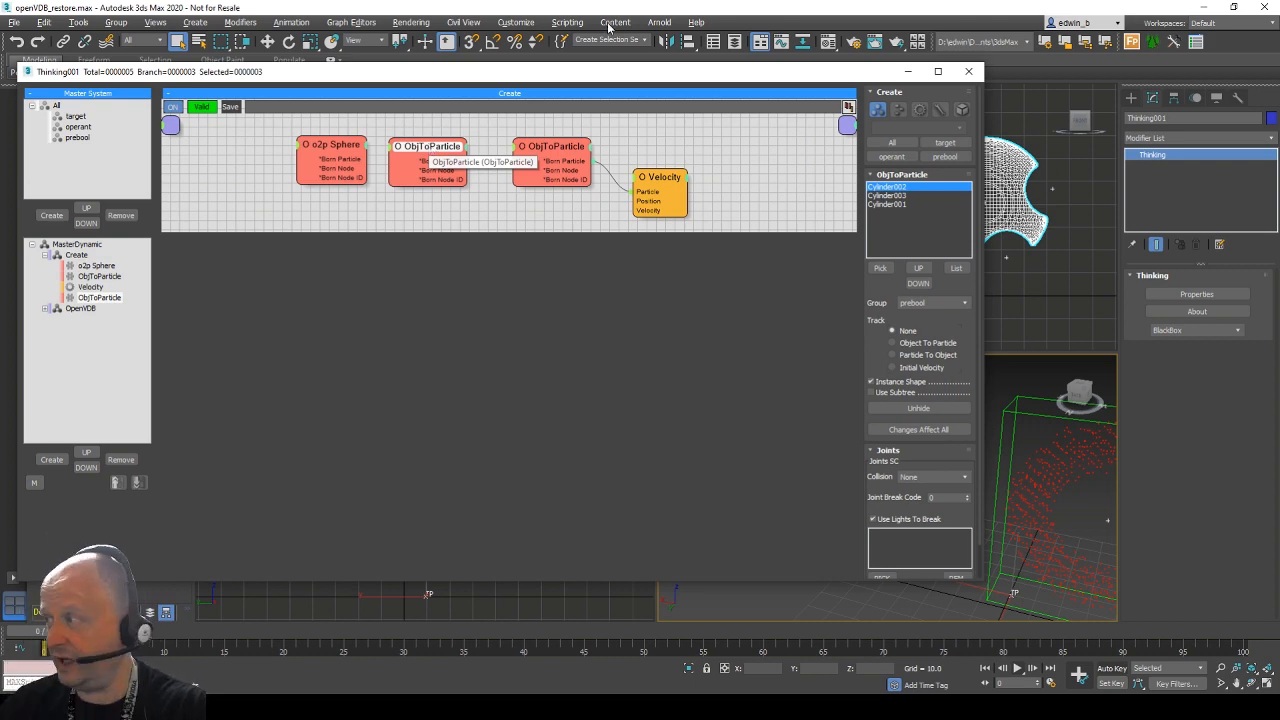
drag(781, 77, 700, 77)
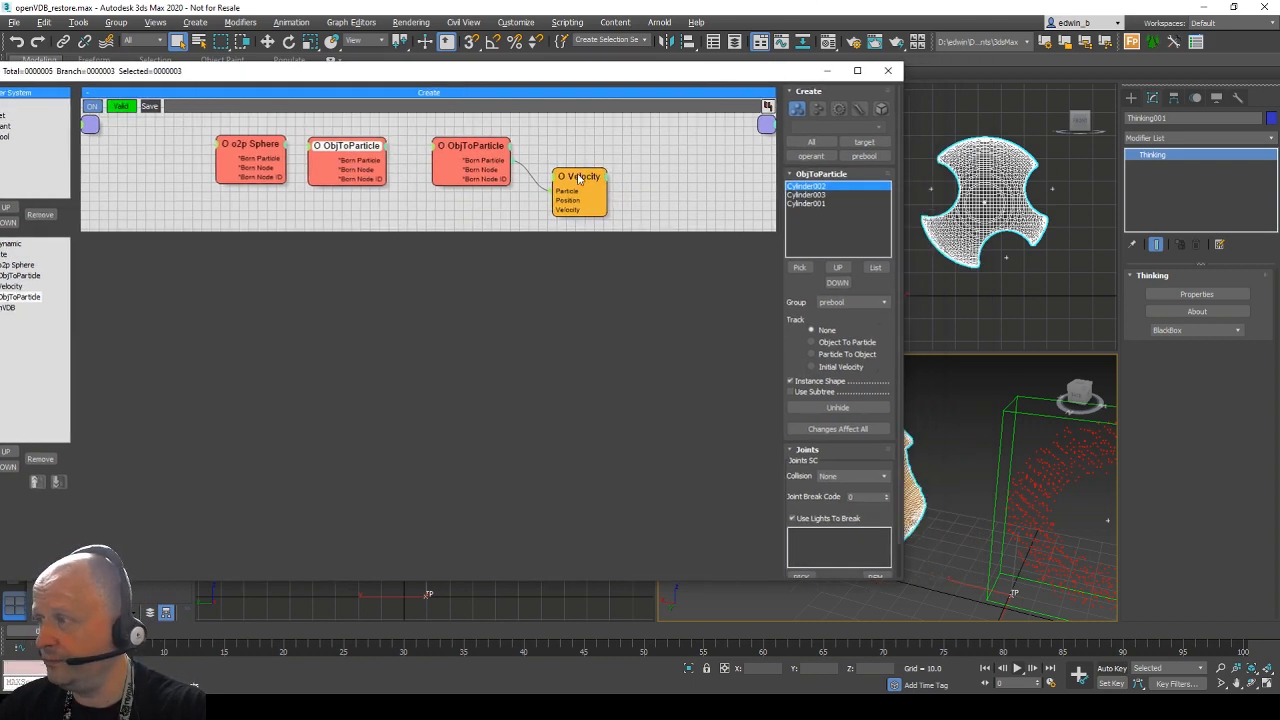
right_click(345, 148)
click(329, 166)
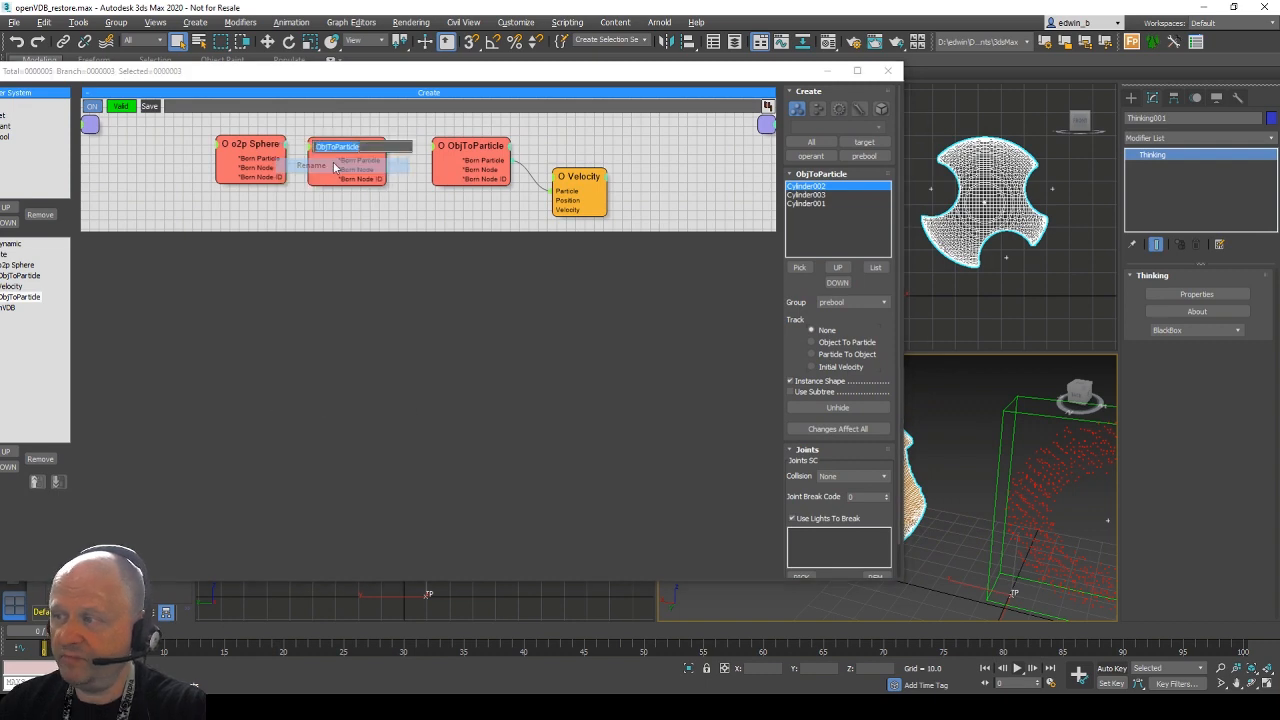
text(o2p)
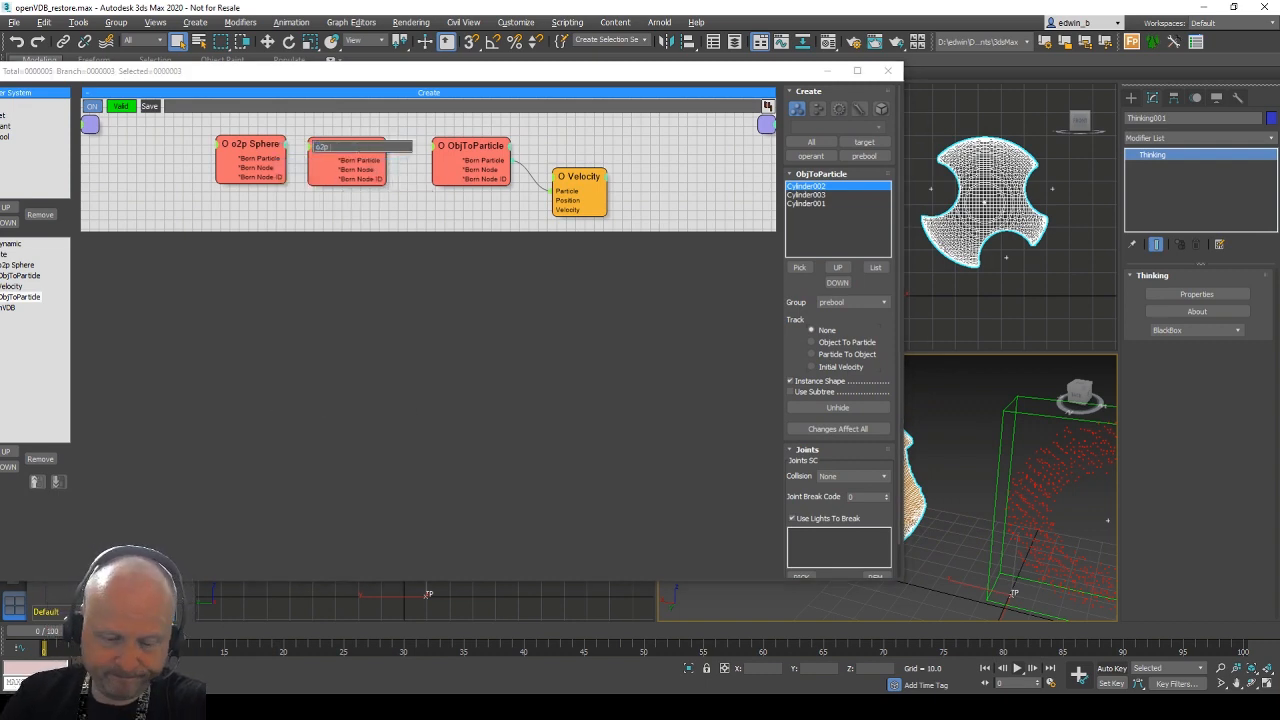
text( Cylinders)
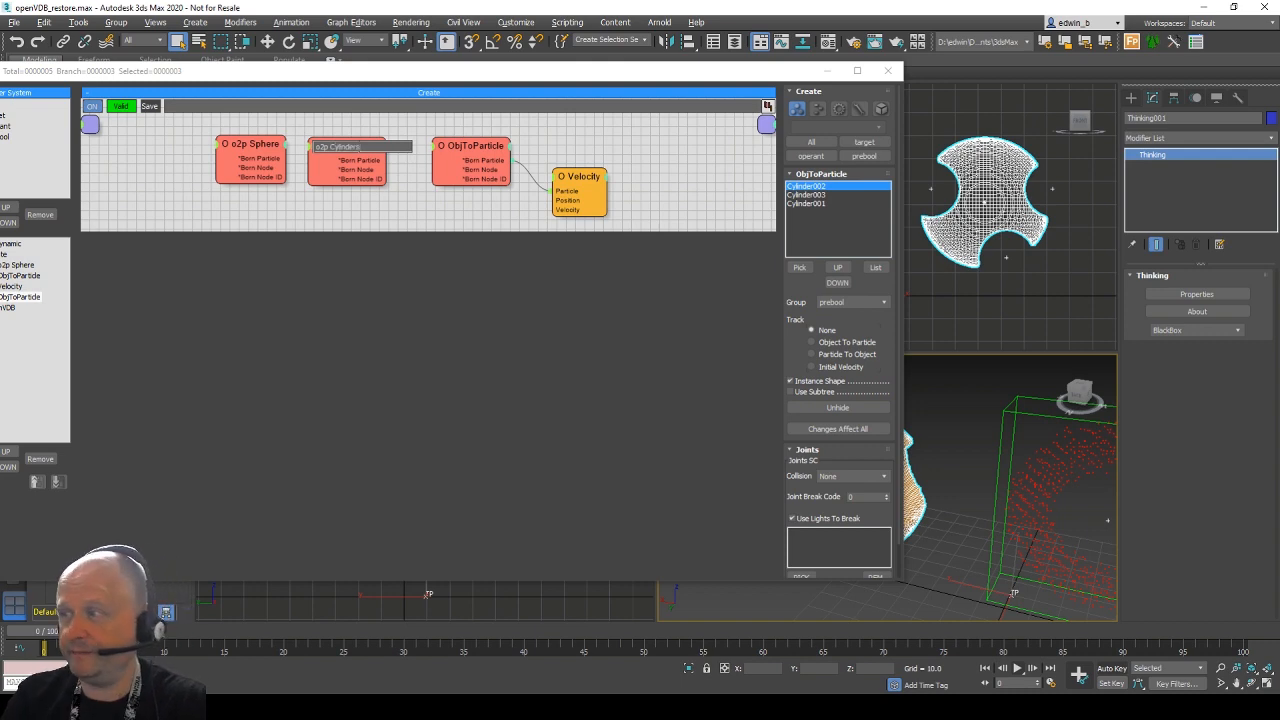
key(Return)
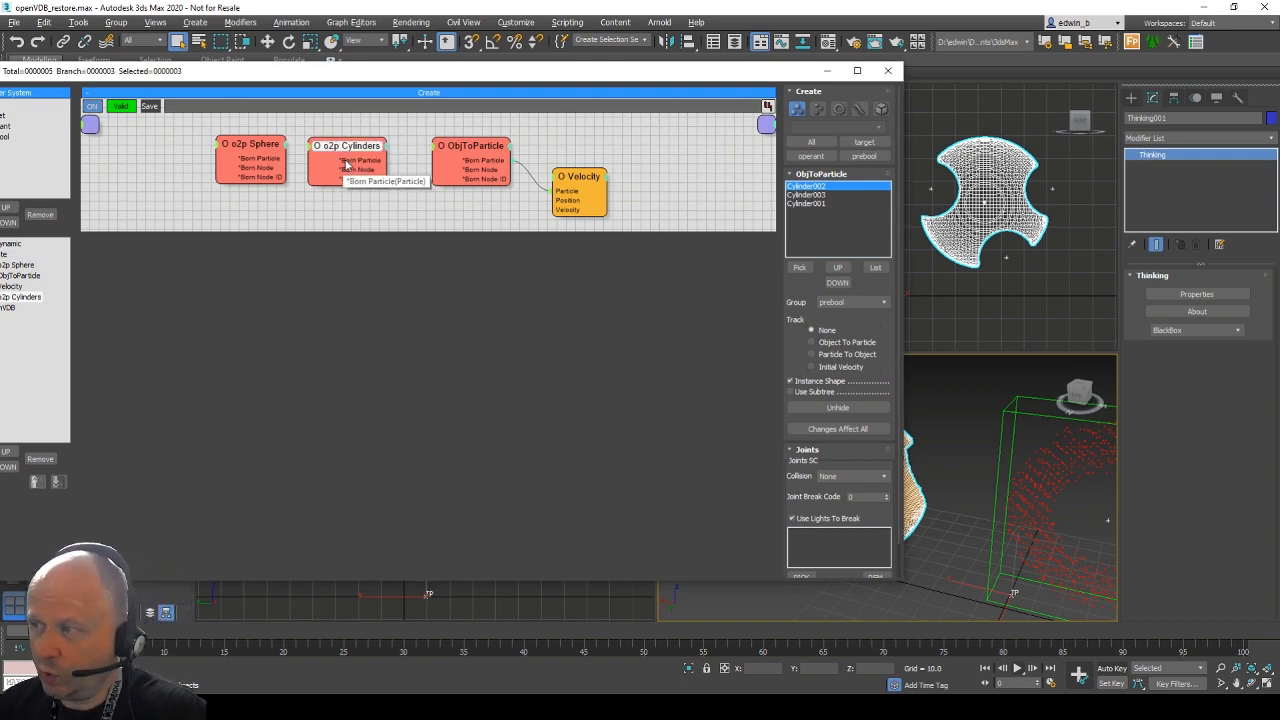
Rename the ObjToParticle node connected to the Velocity node as o2p Torous.
click(466, 148)
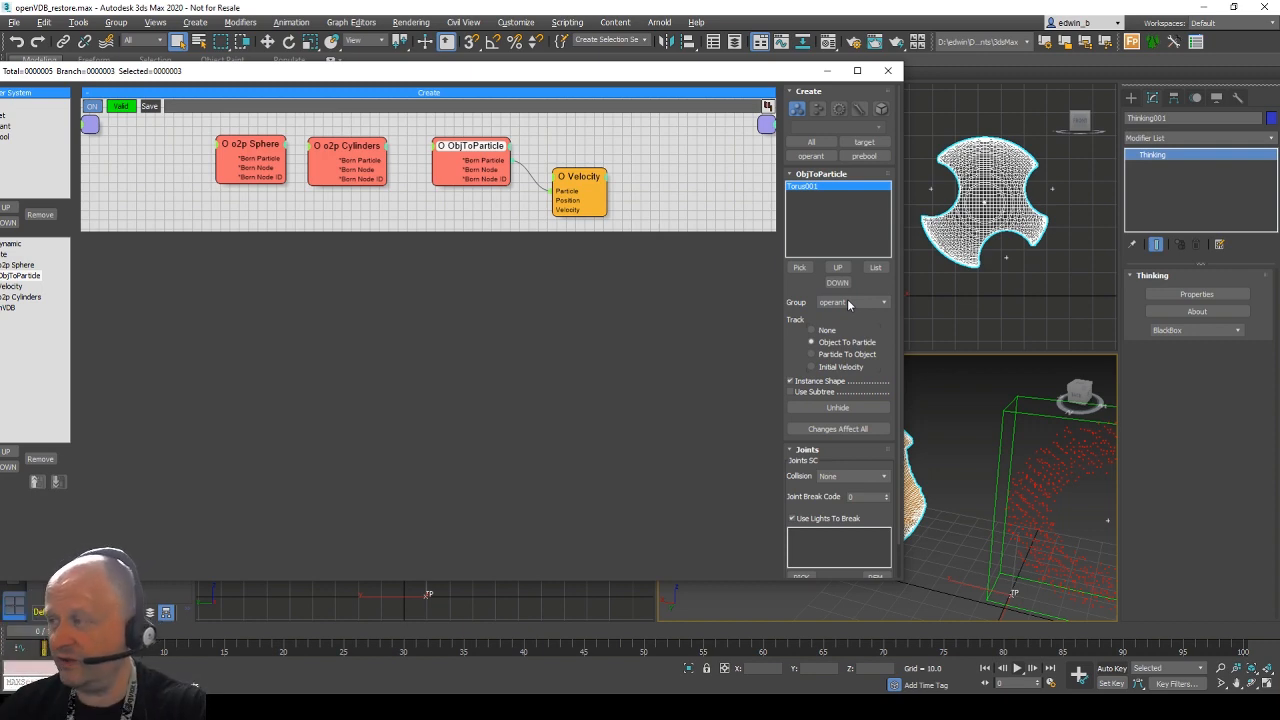
right_click(475, 142)
click(457, 170)
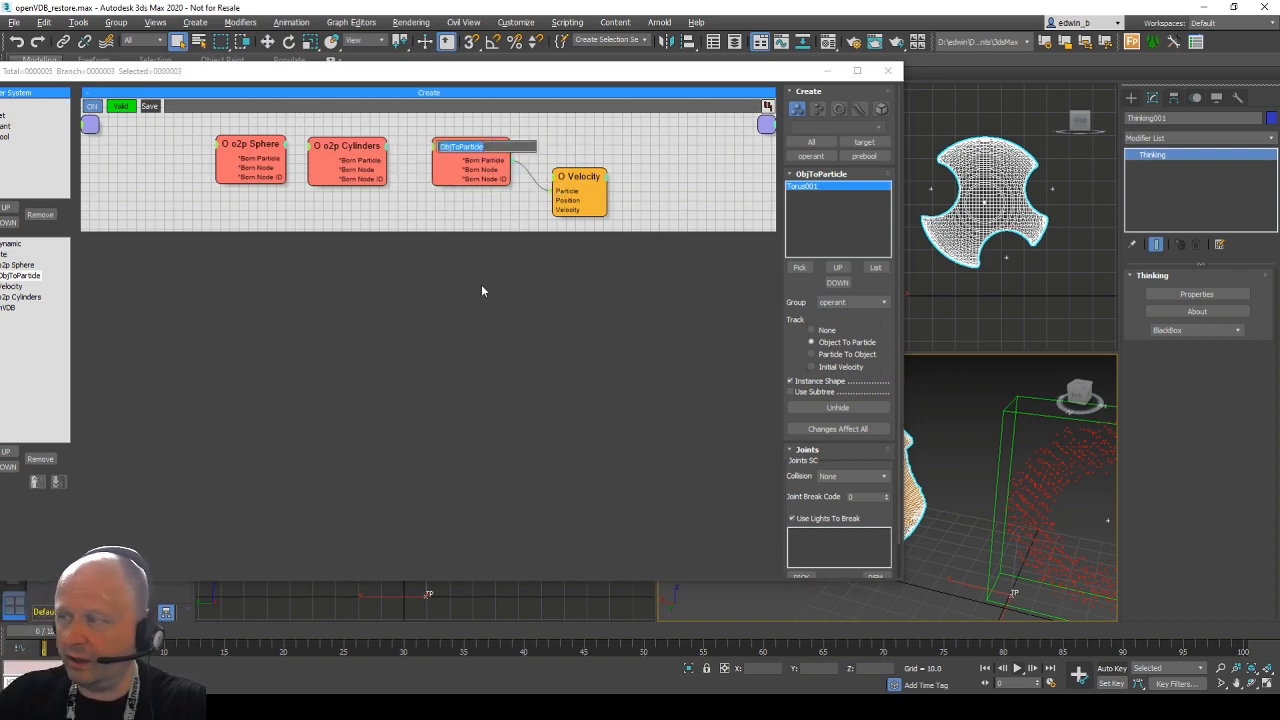
text(o2p)
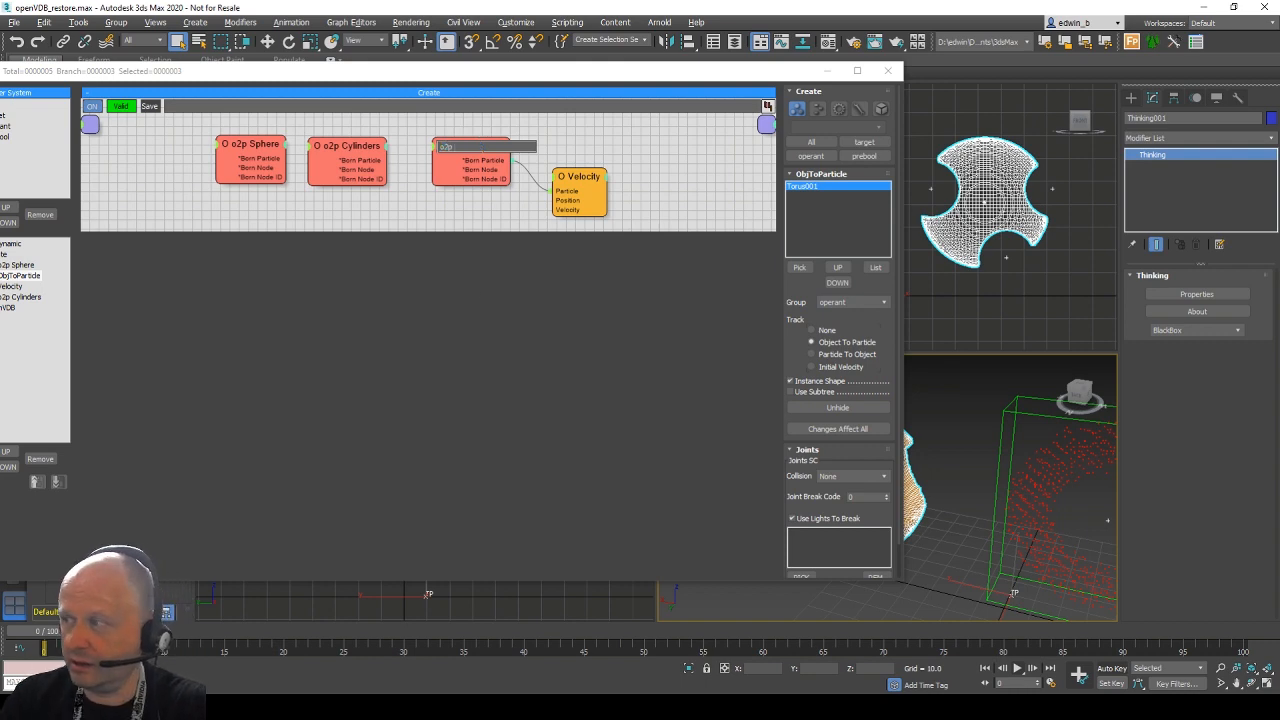
text( Torous)
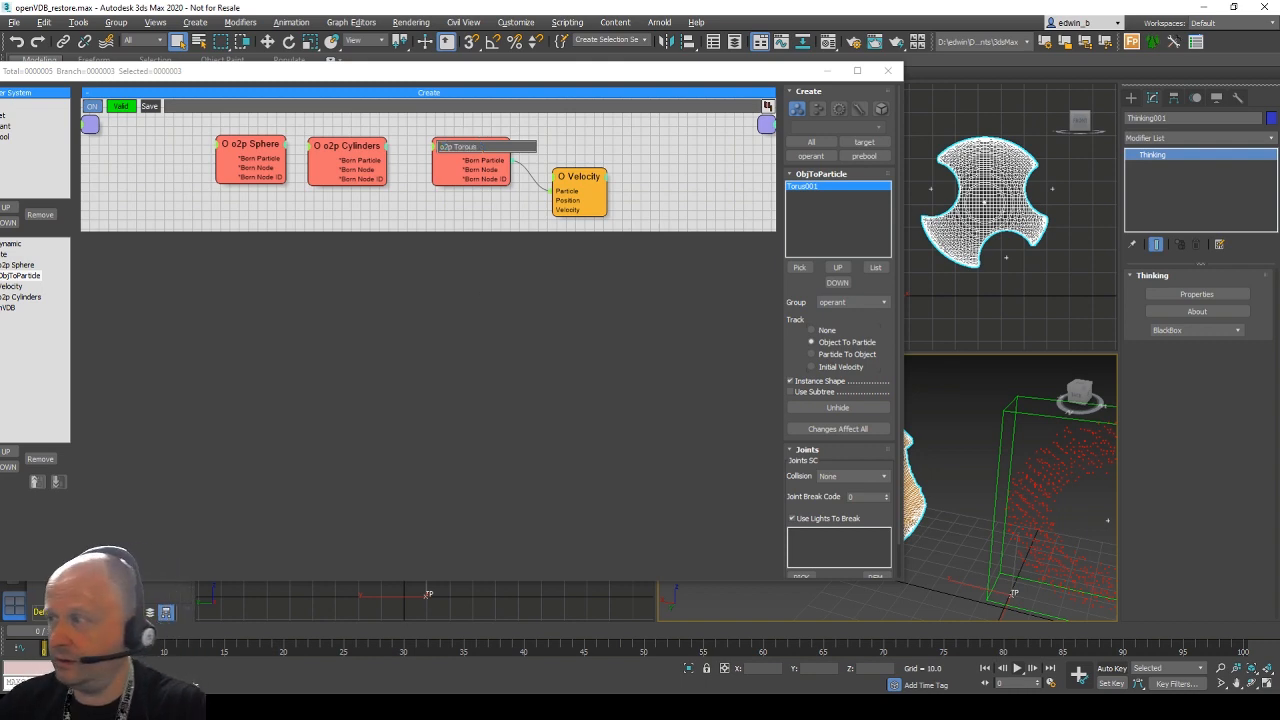
key(Return)
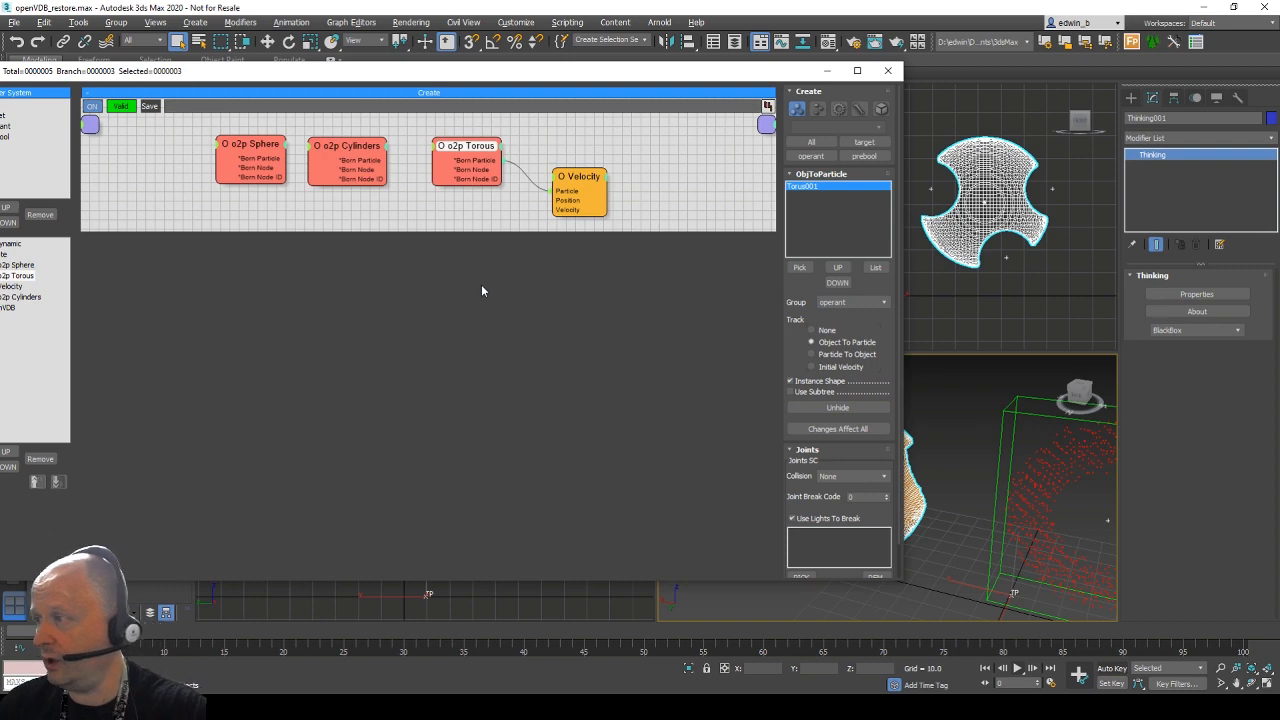
Move the Velocity node closer to o2p Torous, then play the animation to frame 30 and return to frame 0.
click(584, 179)
drag(584, 179, 563, 170)
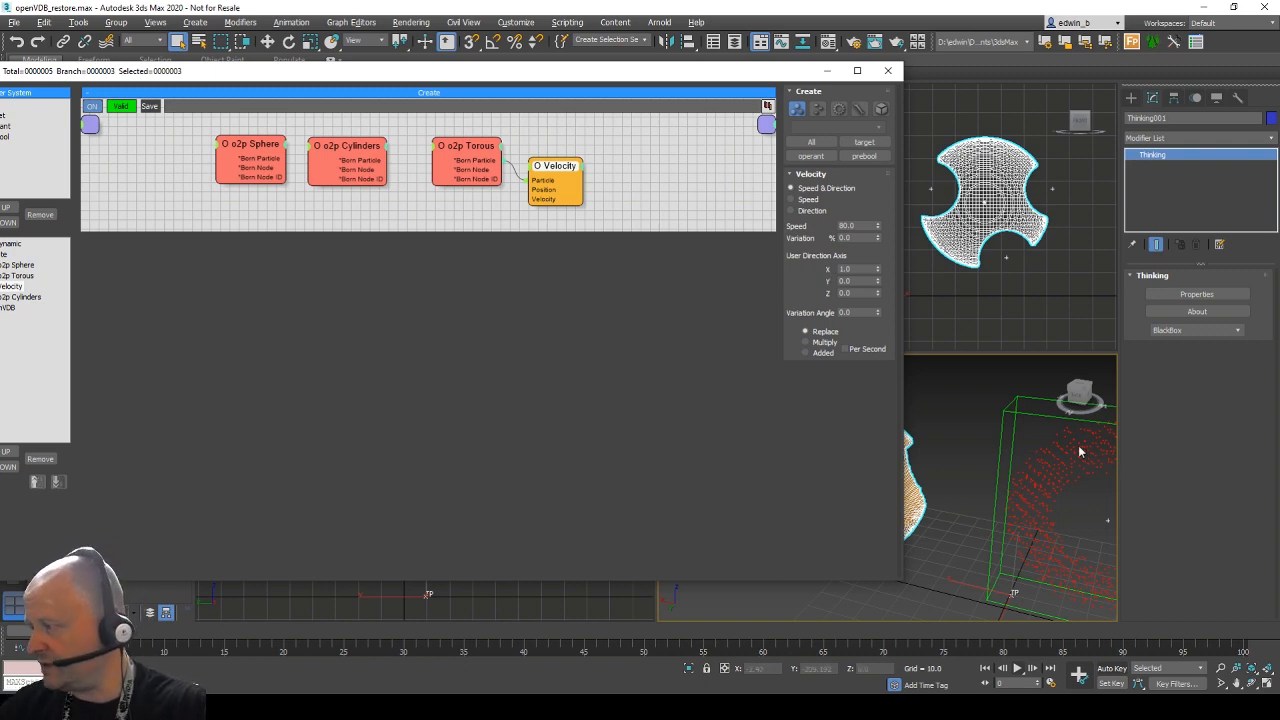
click(1017, 668)
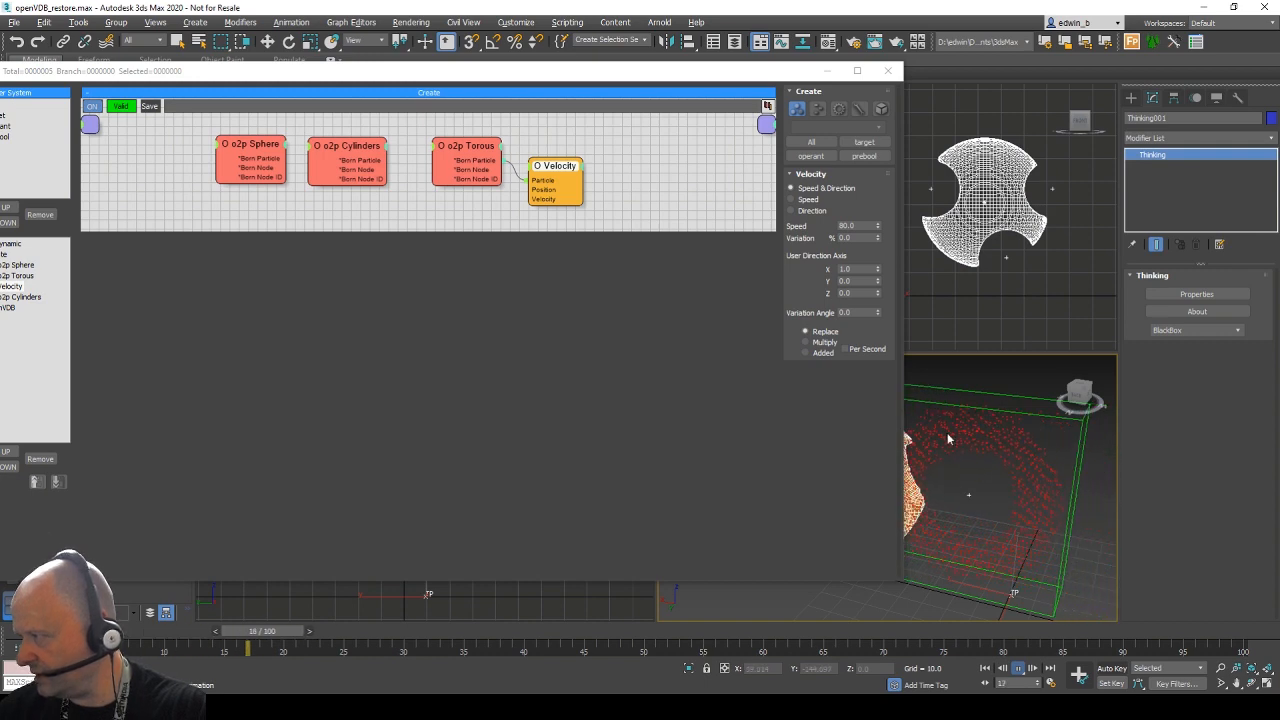
click(1018, 669)
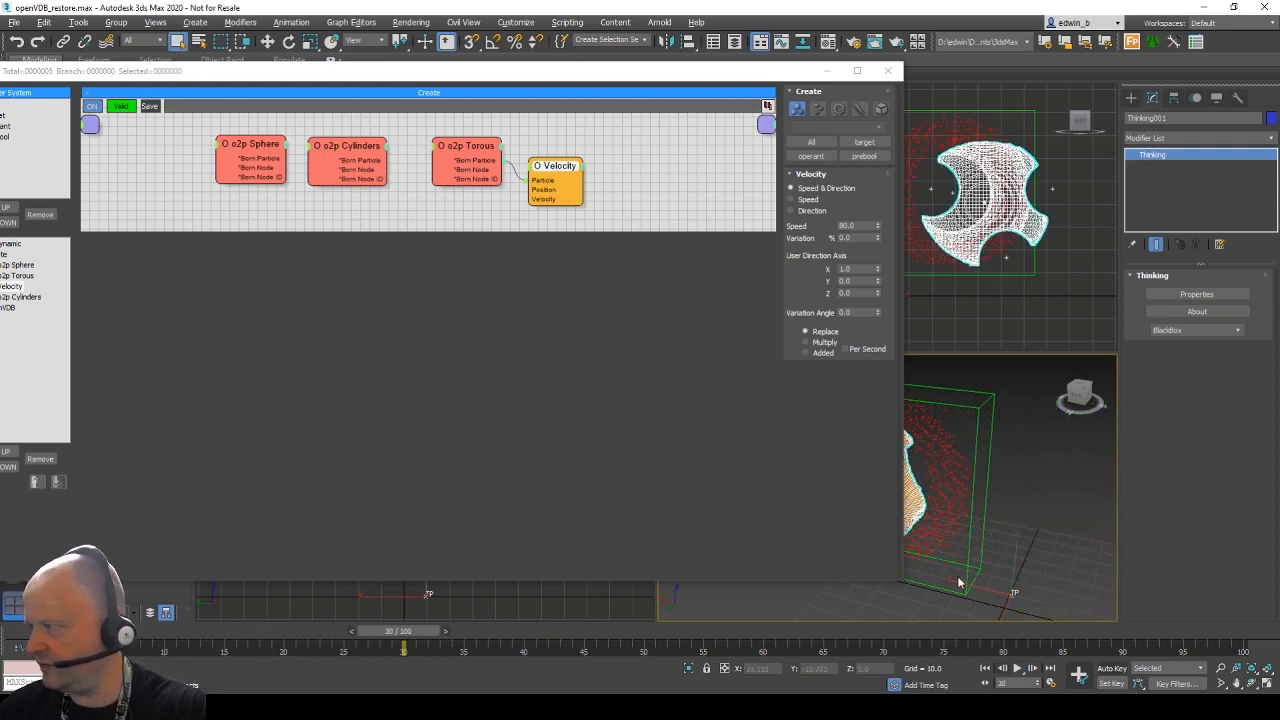
click(986, 668)
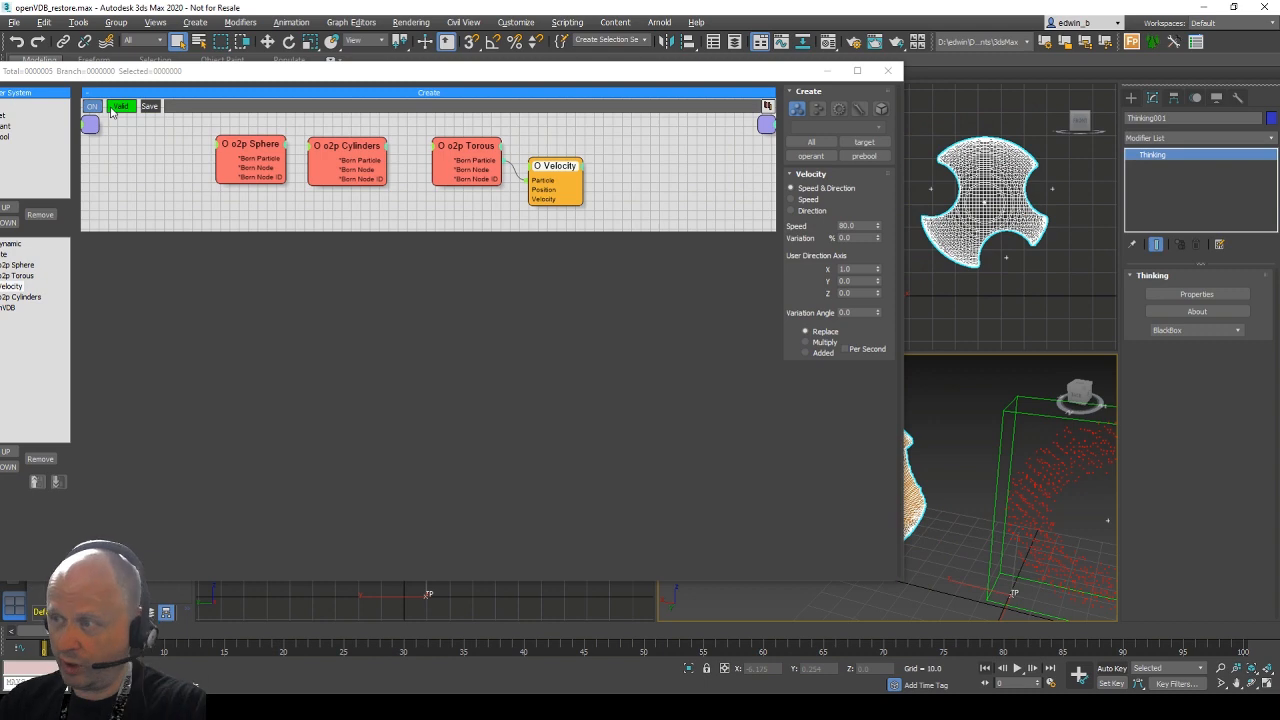
Bring the whole Thinking001 window into view, collapse the Create set and open the OpenVDB set's node network.
drag(183, 78, 294, 70)
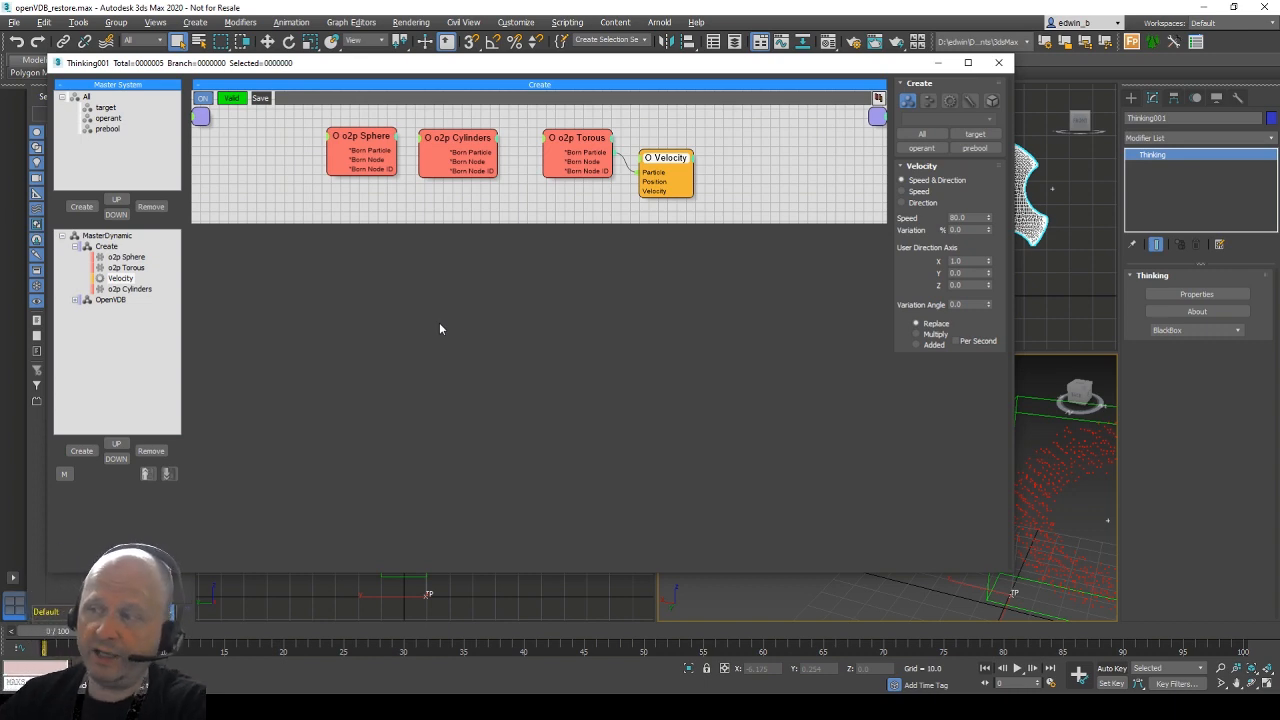
click(76, 247)
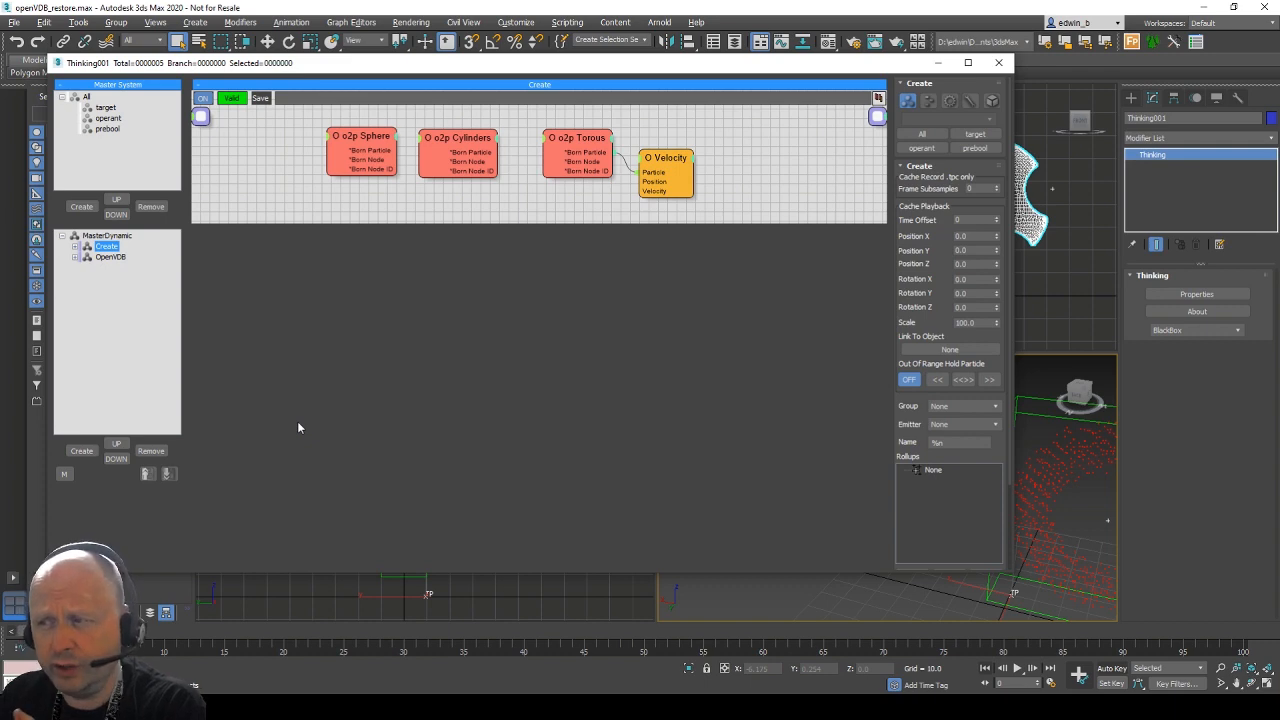
click(108, 257)
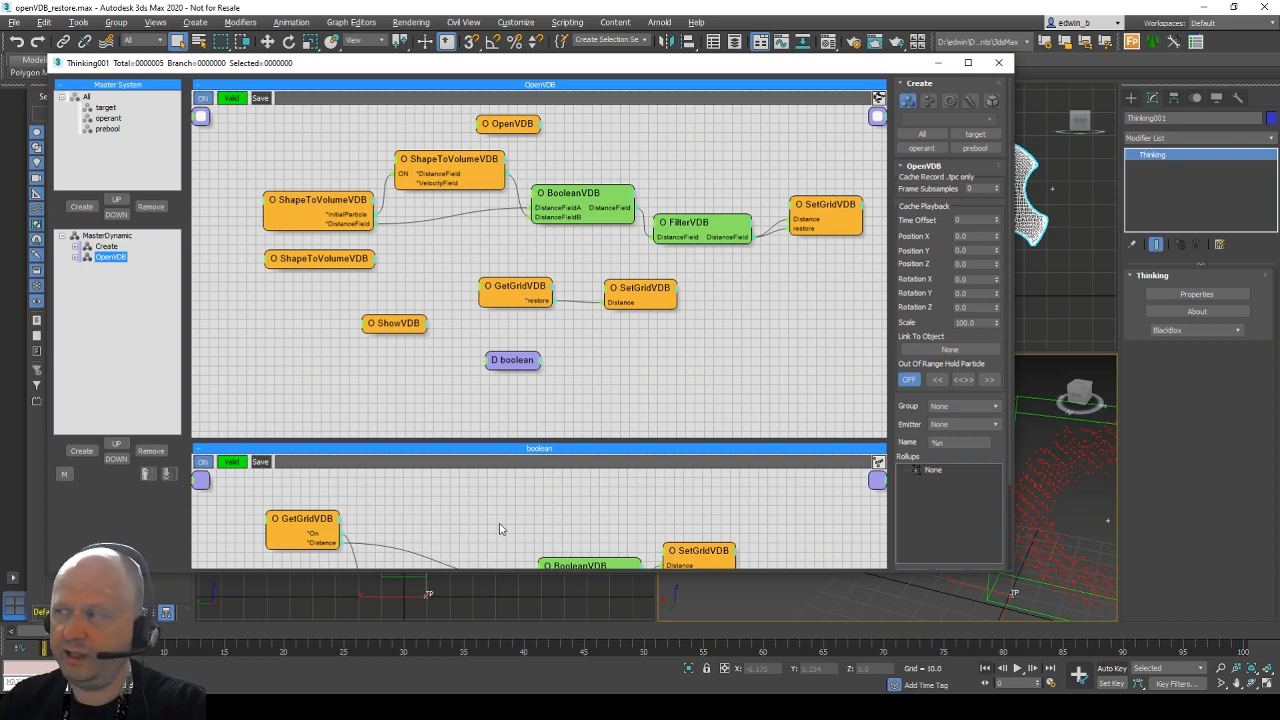
Inspect the OpenVDB node's Distance and restore grids and the grid types available to add.
click(524, 129)
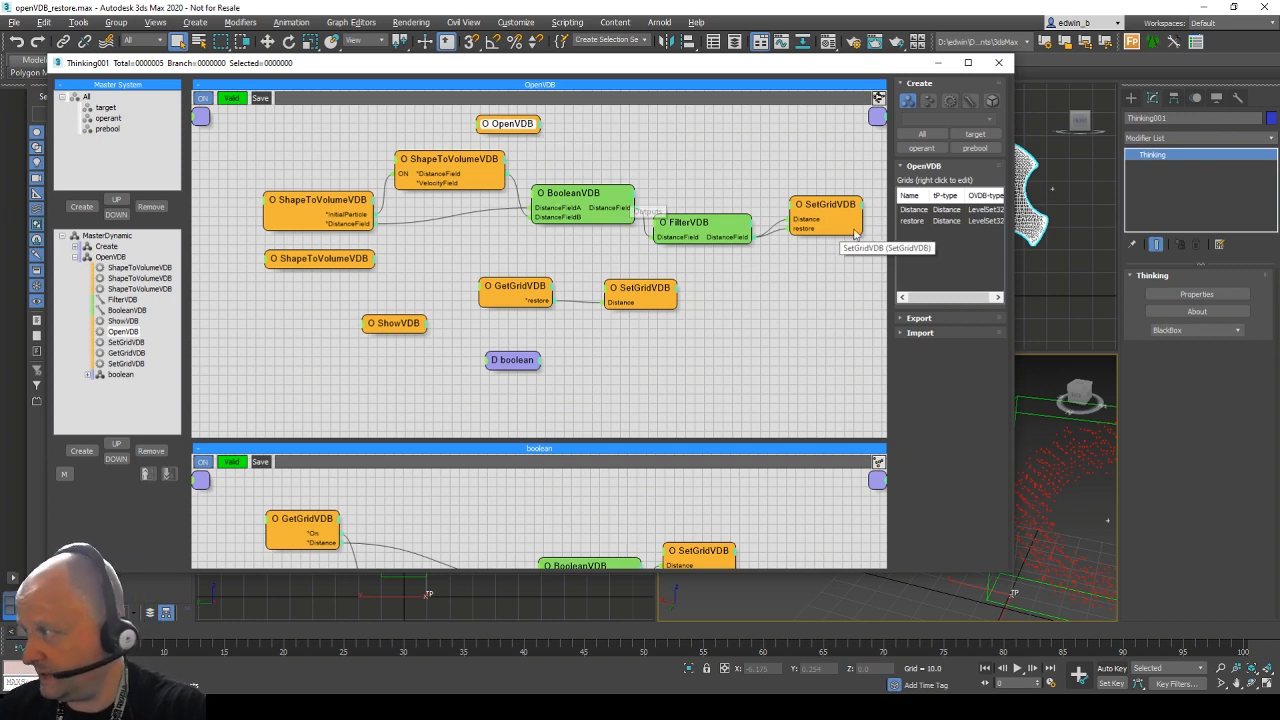
click(927, 210)
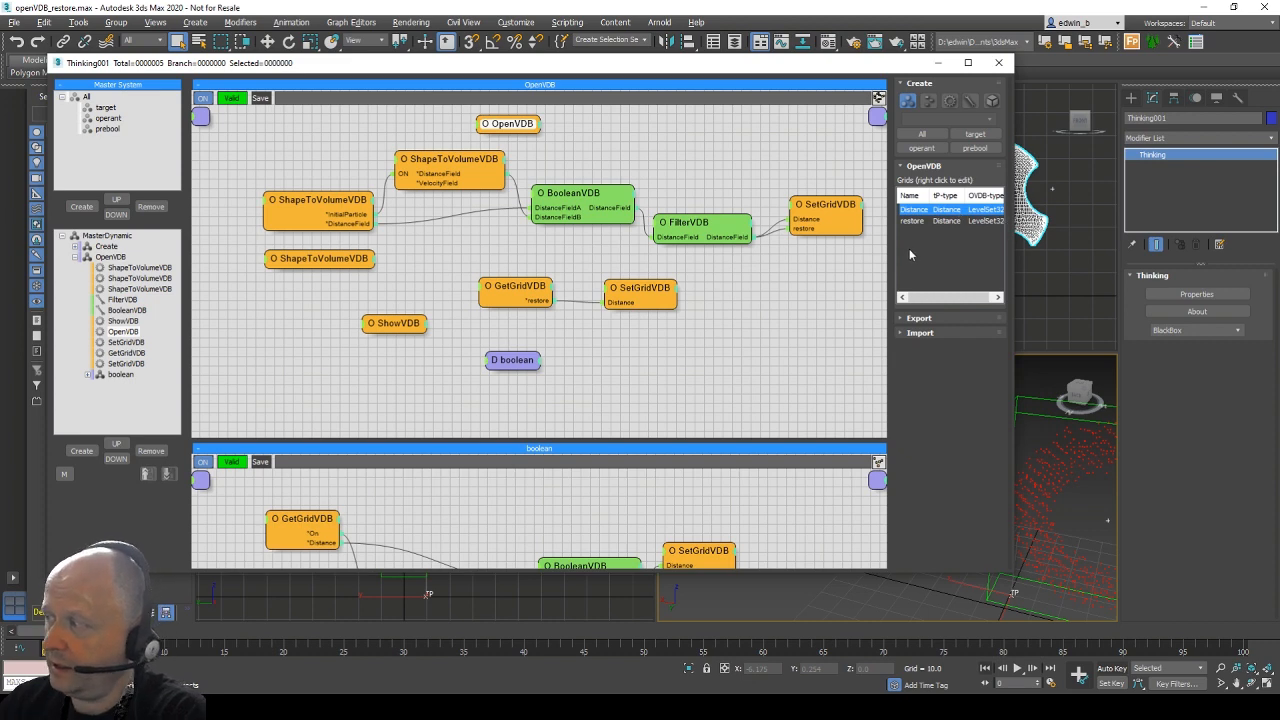
click(914, 221)
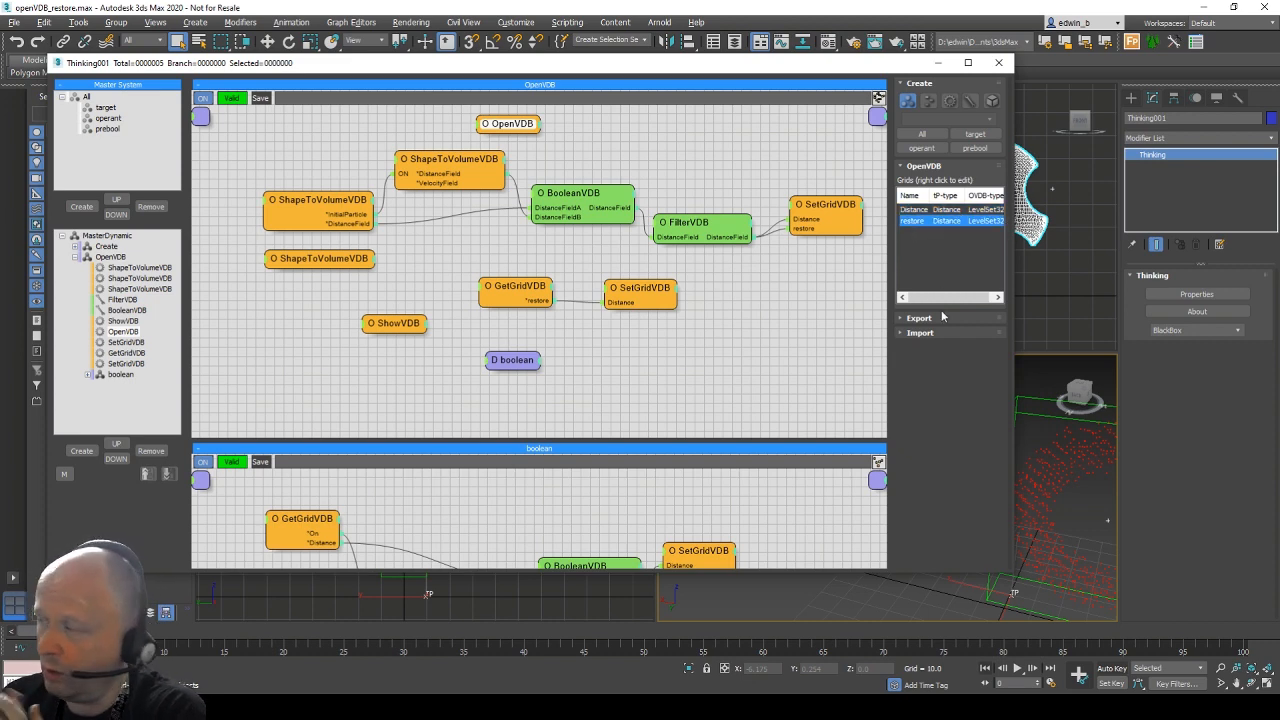
right_click(919, 222)
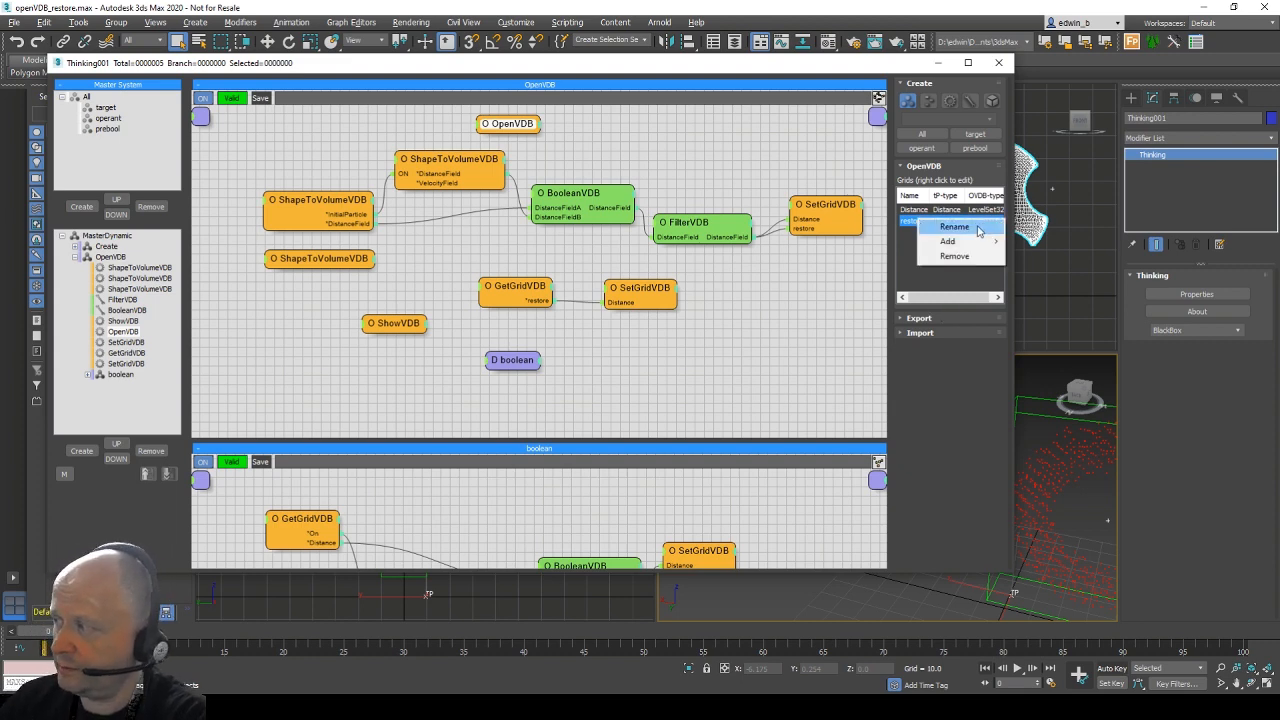
mouse_move(969, 245)
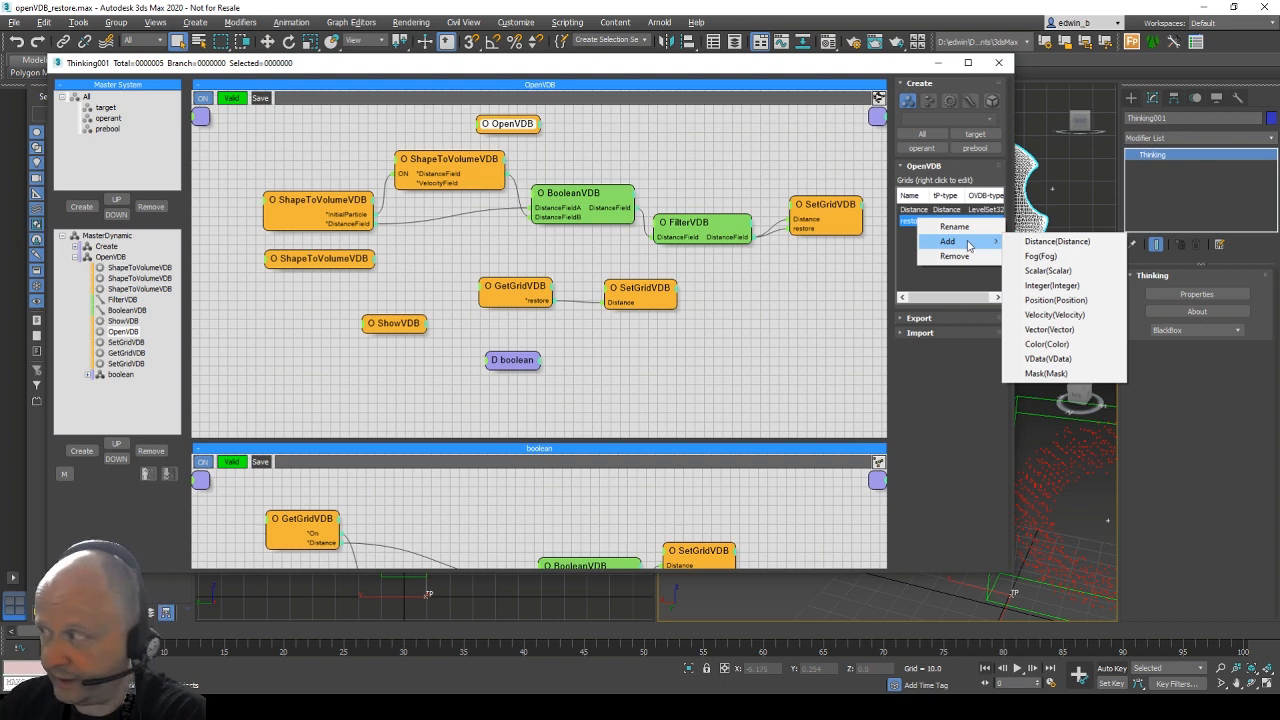
click(950, 391)
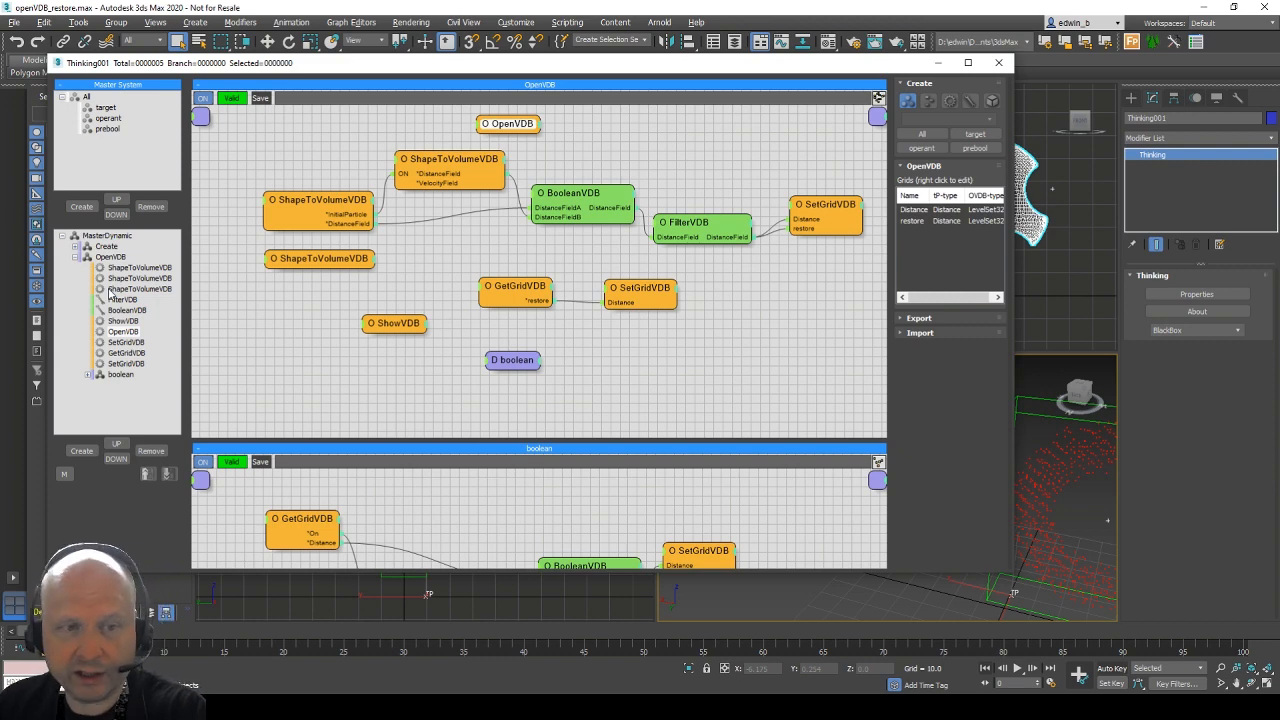
click(324, 154)
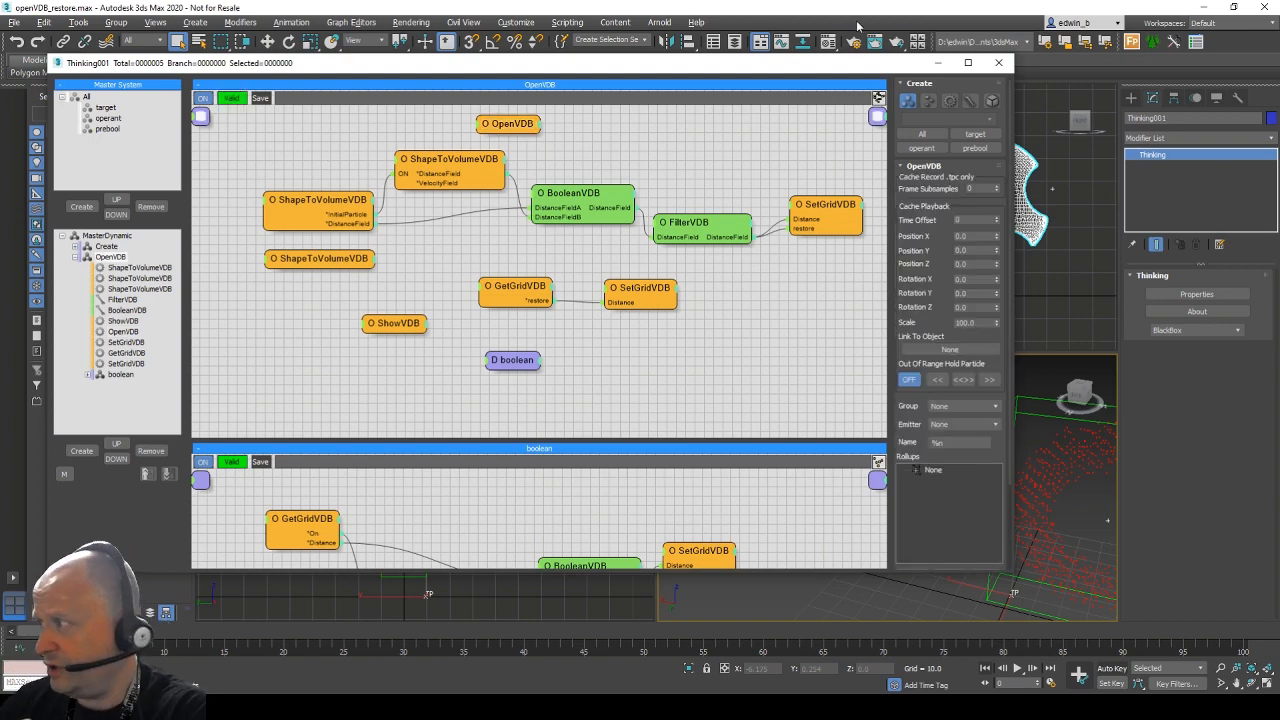
Minimize the Thinking001 window and temporarily unhide Cylinder001, Cylinder002 and Cylinder003 to compare them with the sphere's cutouts, then hide them again.
click(937, 62)
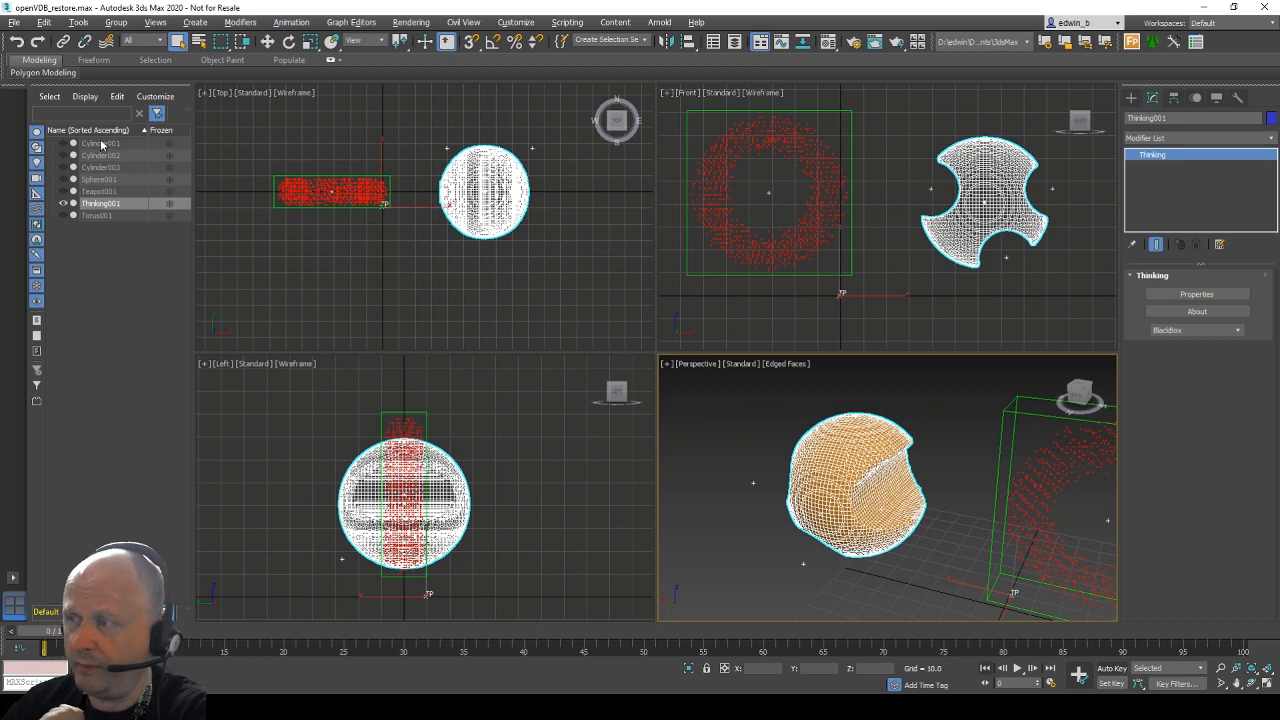
click(64, 143)
click(63, 155)
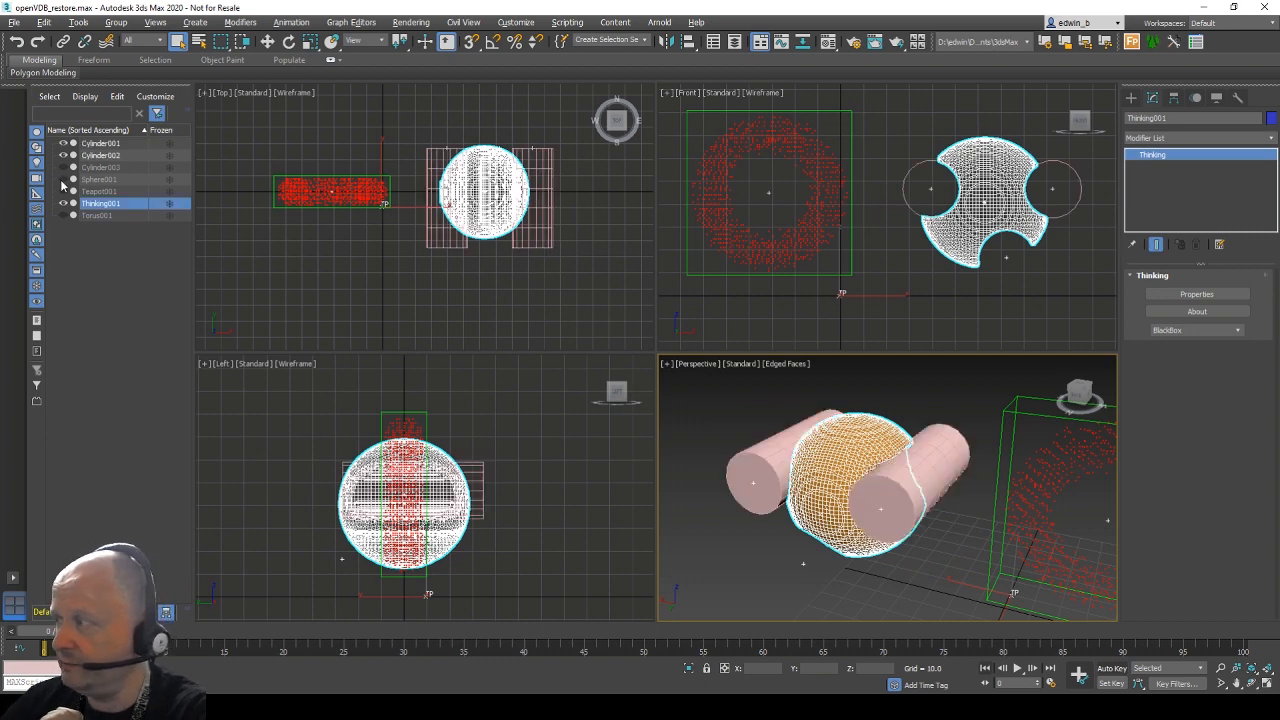
click(63, 167)
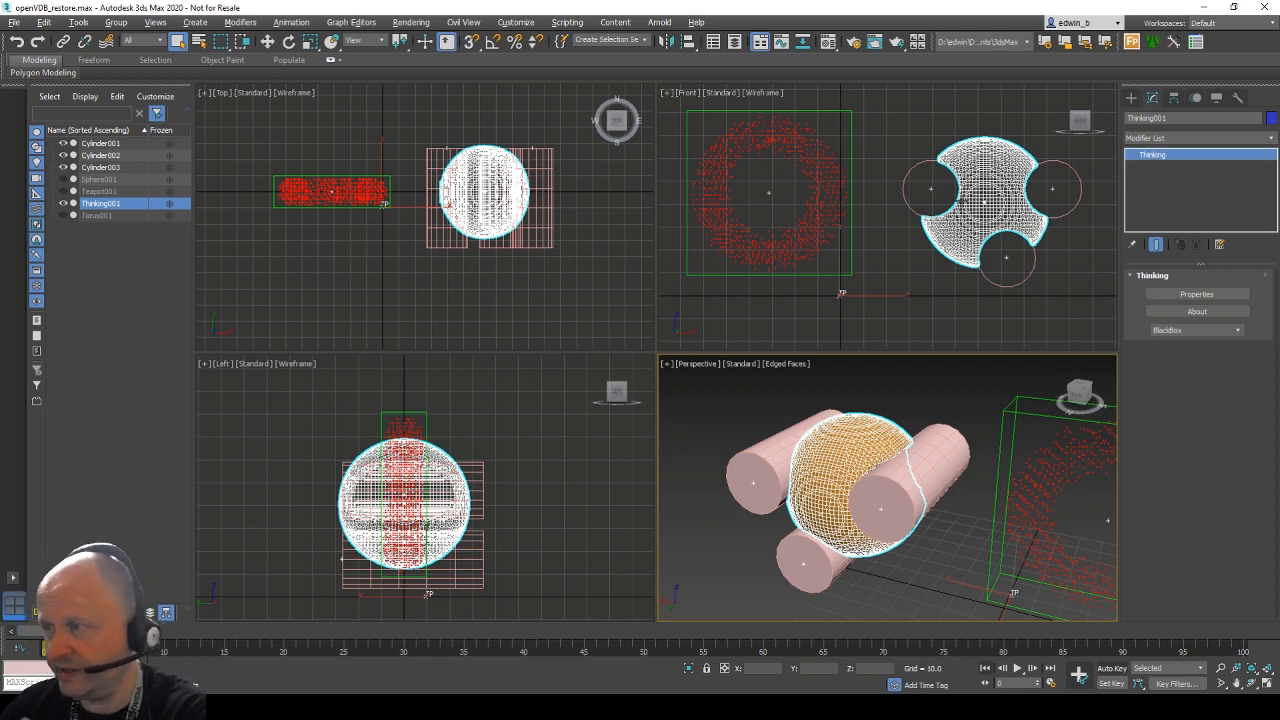
click(63, 167)
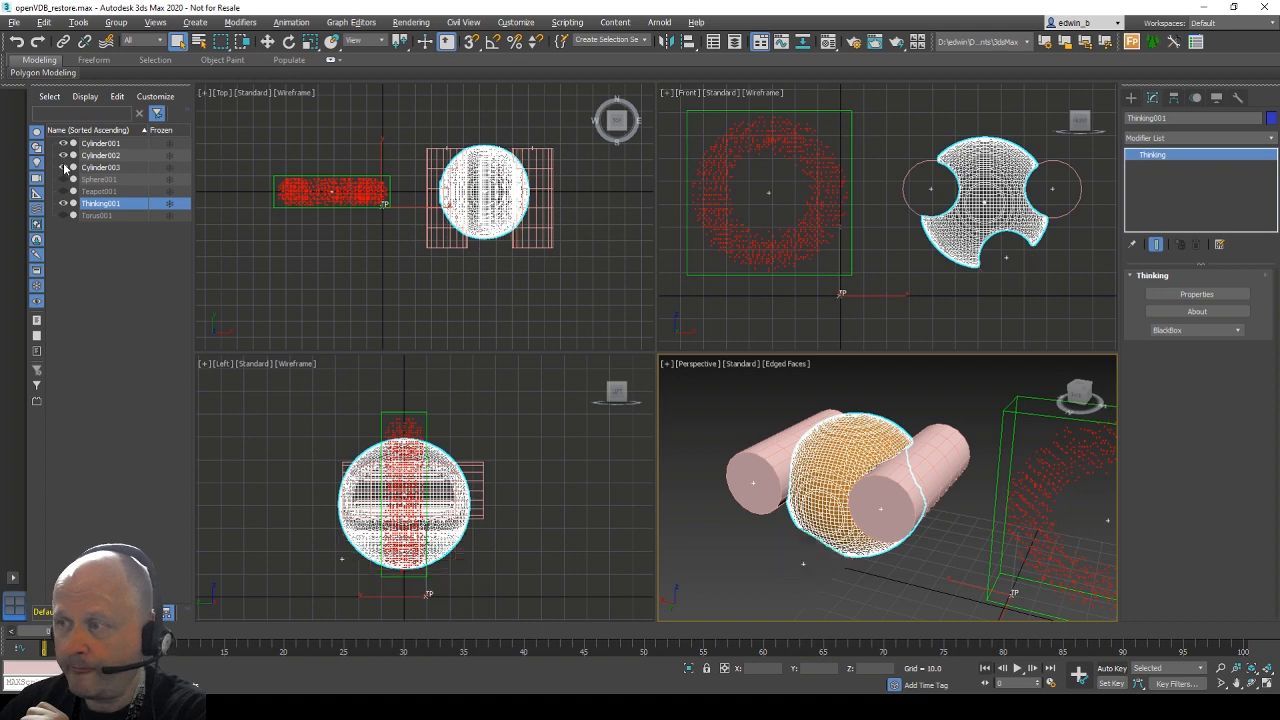
click(63, 155)
click(63, 143)
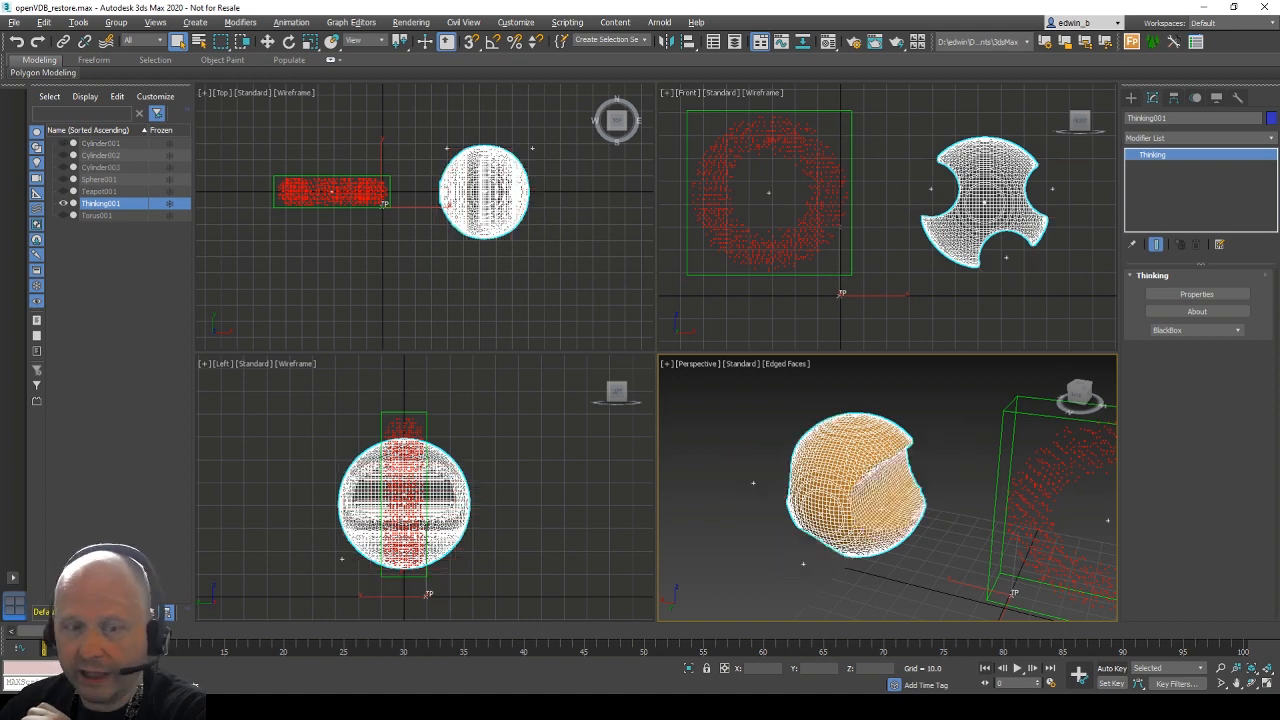
Reopen the Thinking001 node editor, check the first connected ShapeToVolumeVDB node against o2p Sphere in the Create set, and return to the OpenVDB set.
click(1197, 294)
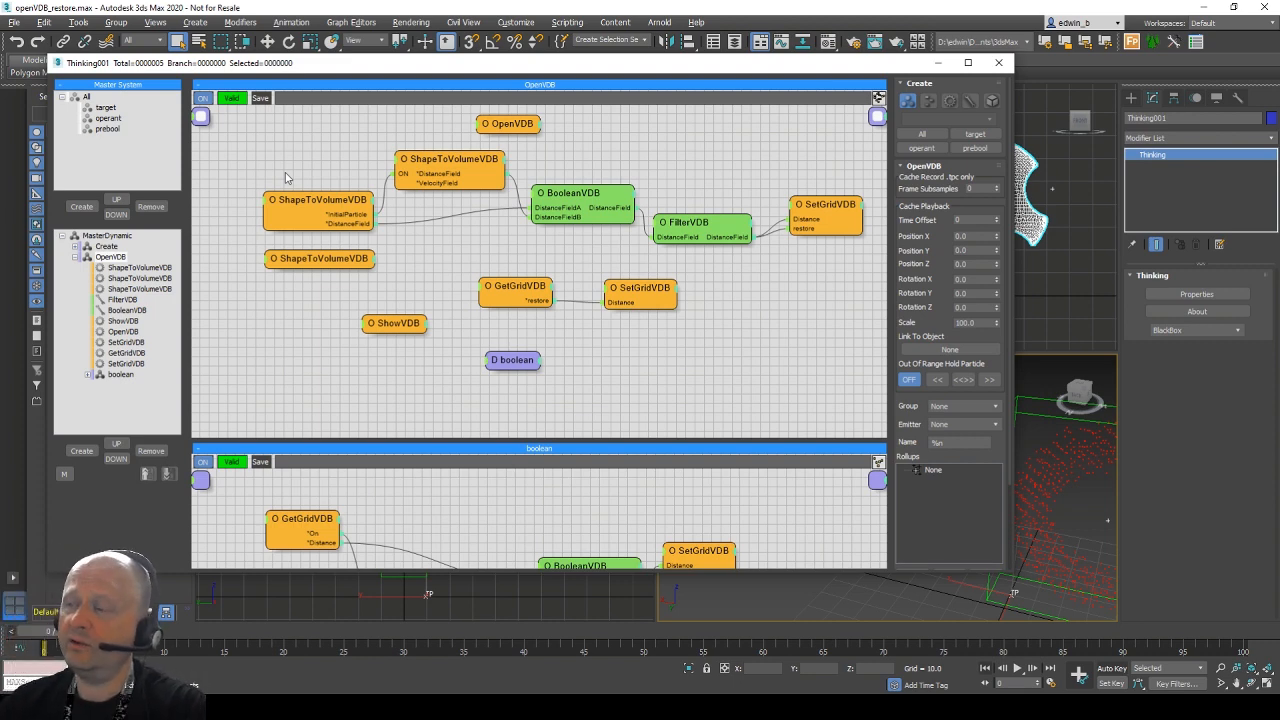
click(305, 203)
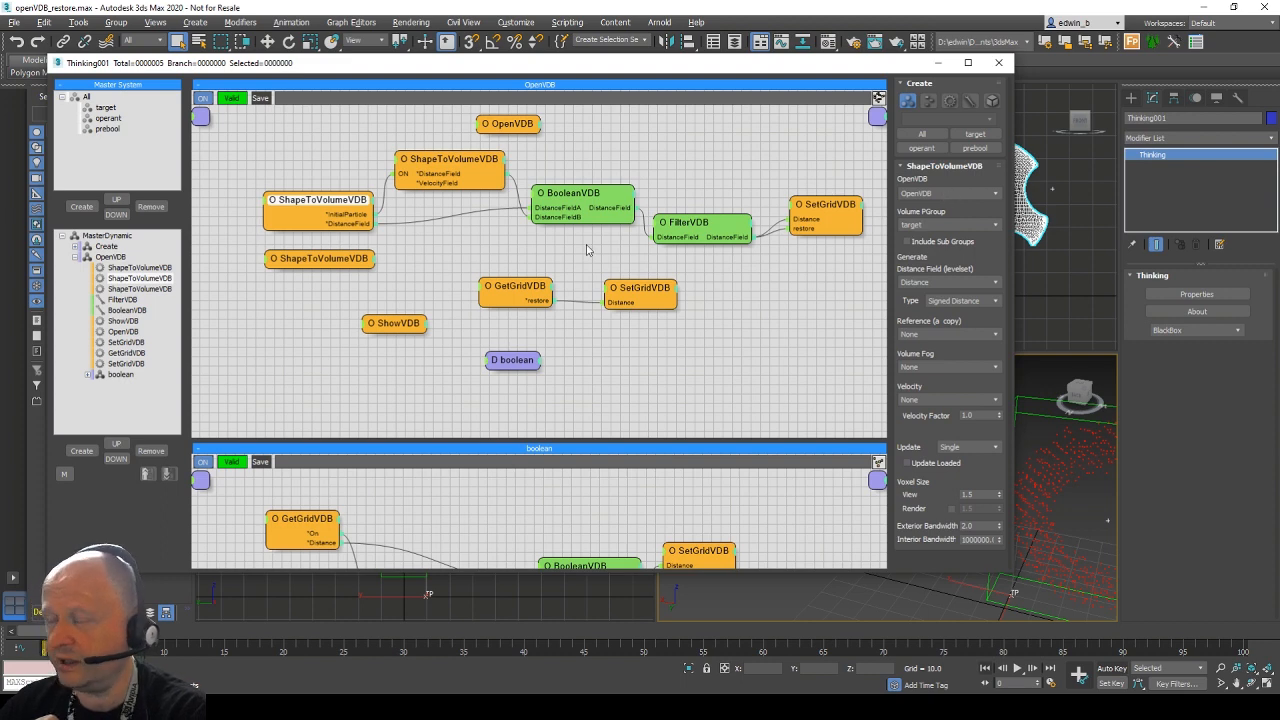
click(108, 246)
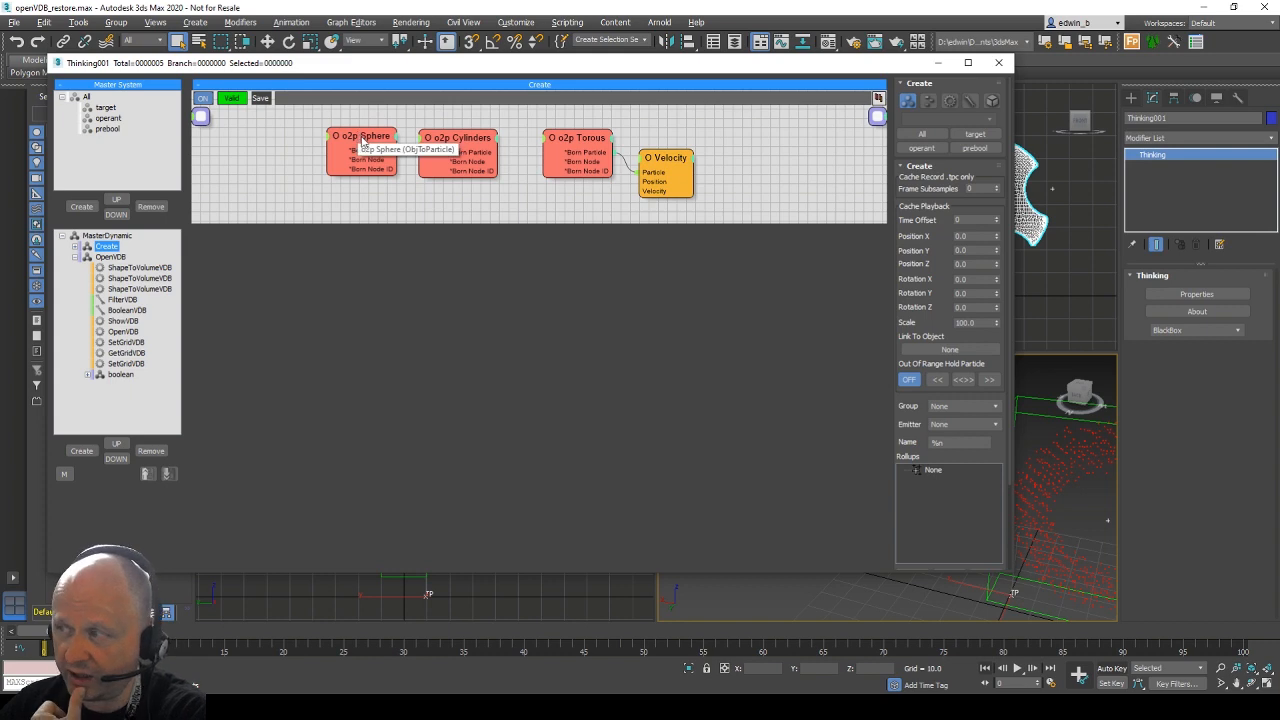
click(363, 141)
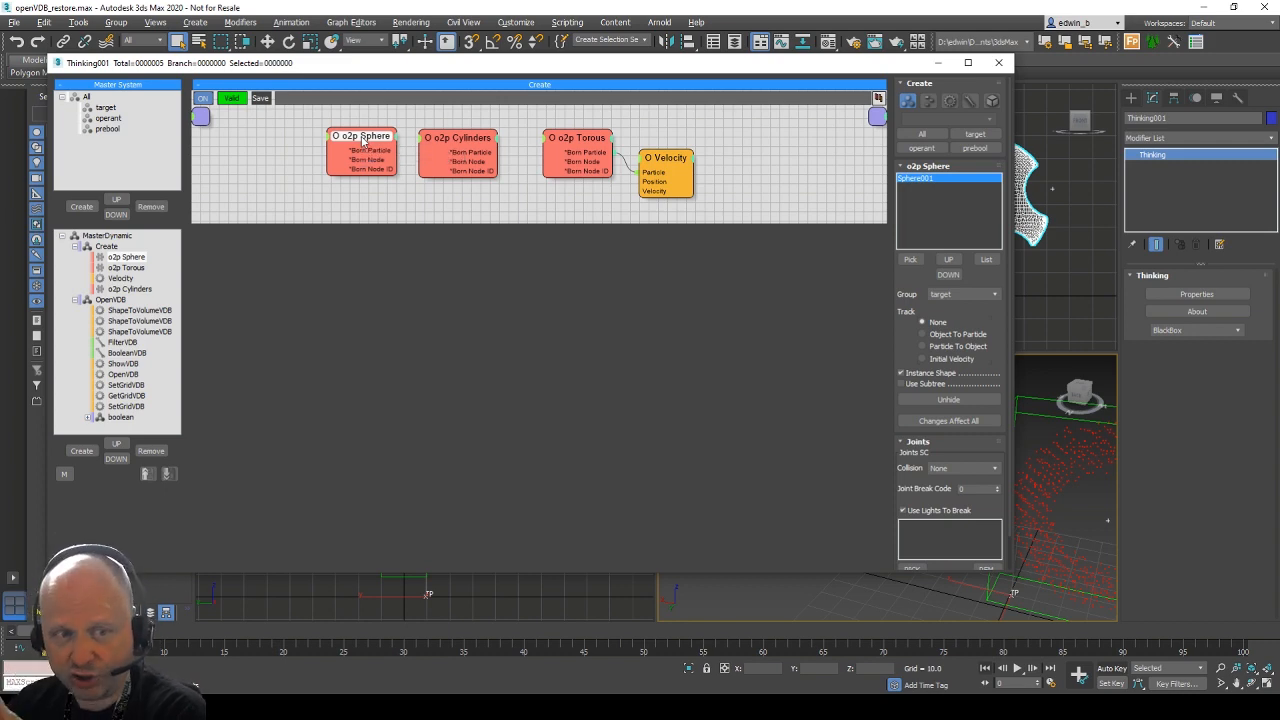
click(112, 299)
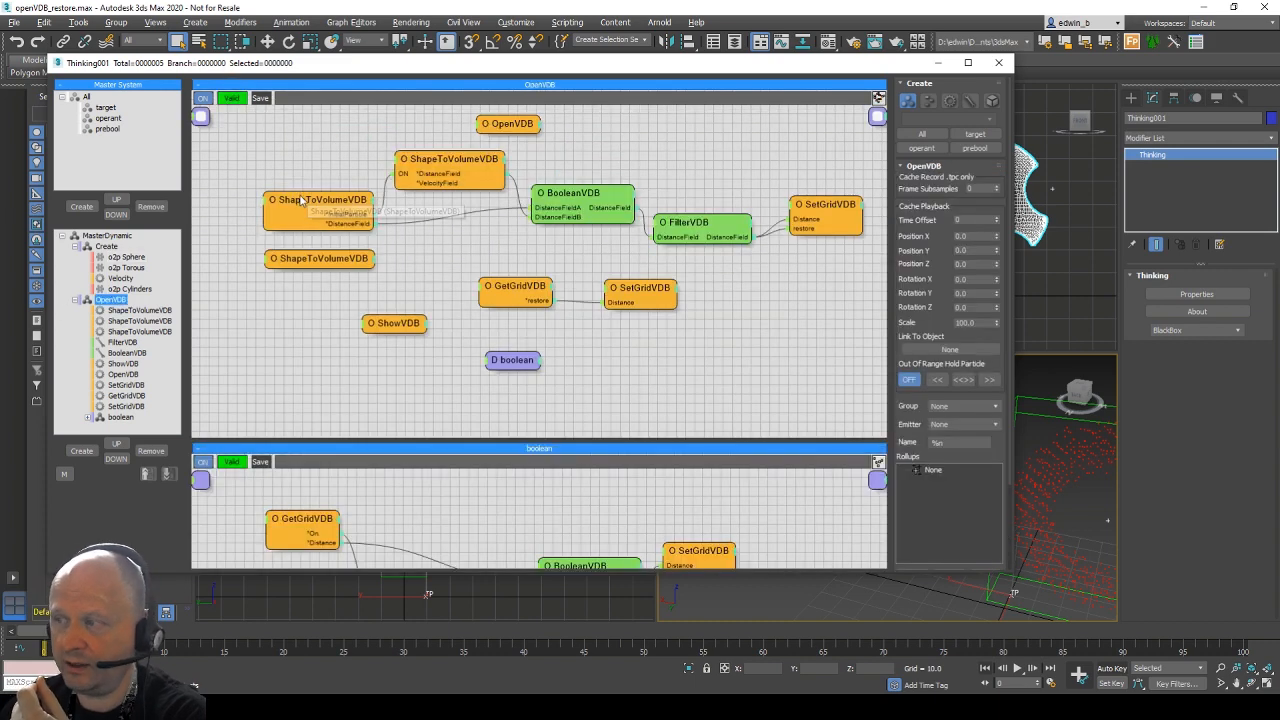
Compare the volume particle groups and settings of the two connected ShapeToVolumeVDB nodes.
click(303, 205)
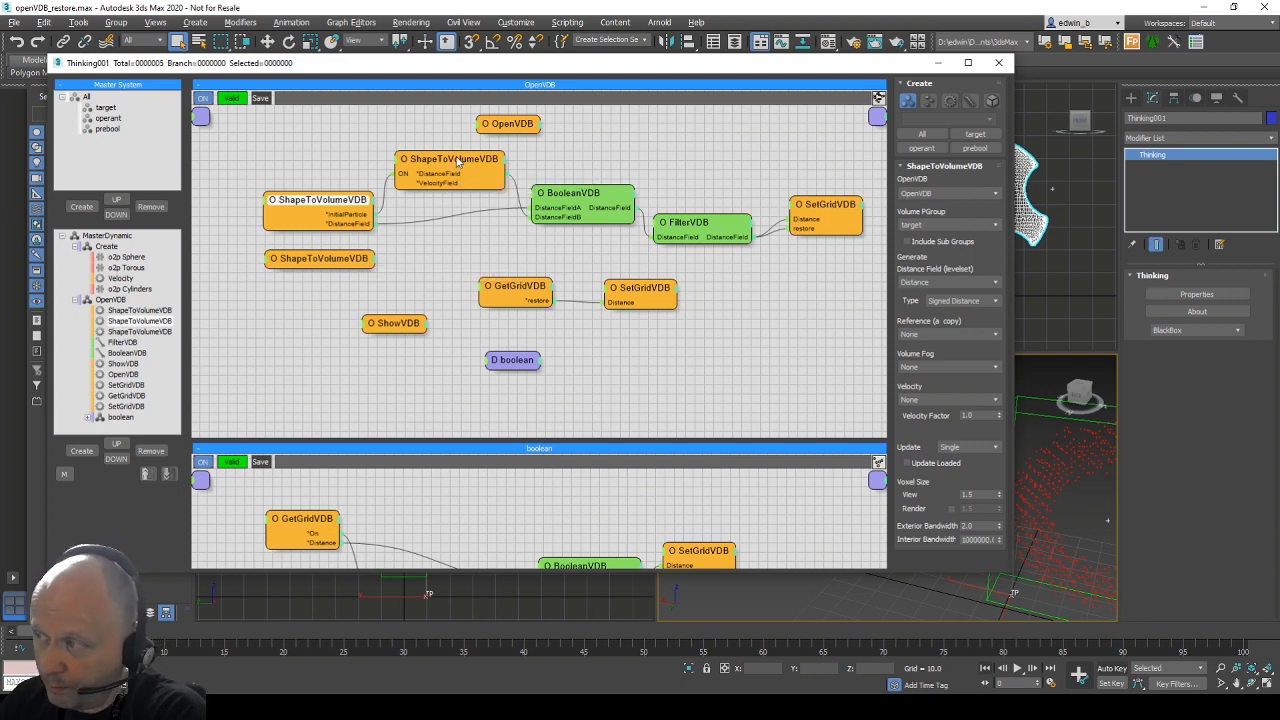
click(457, 161)
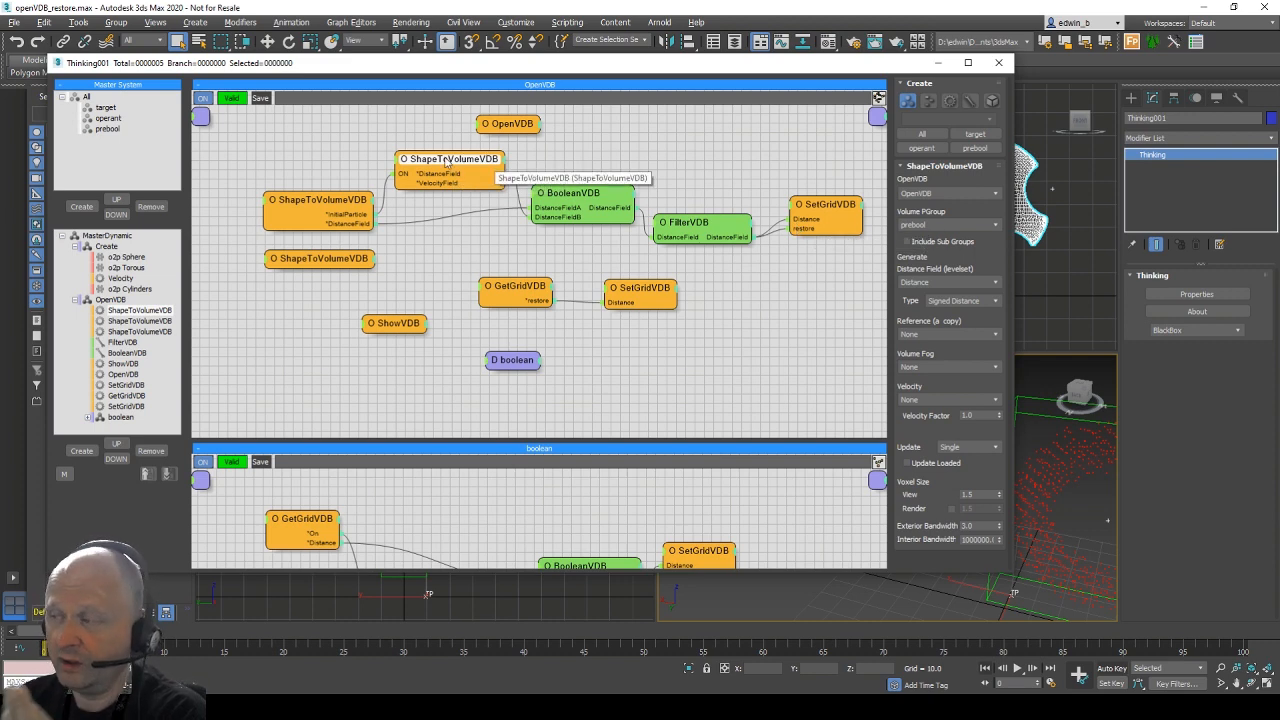
click(342, 222)
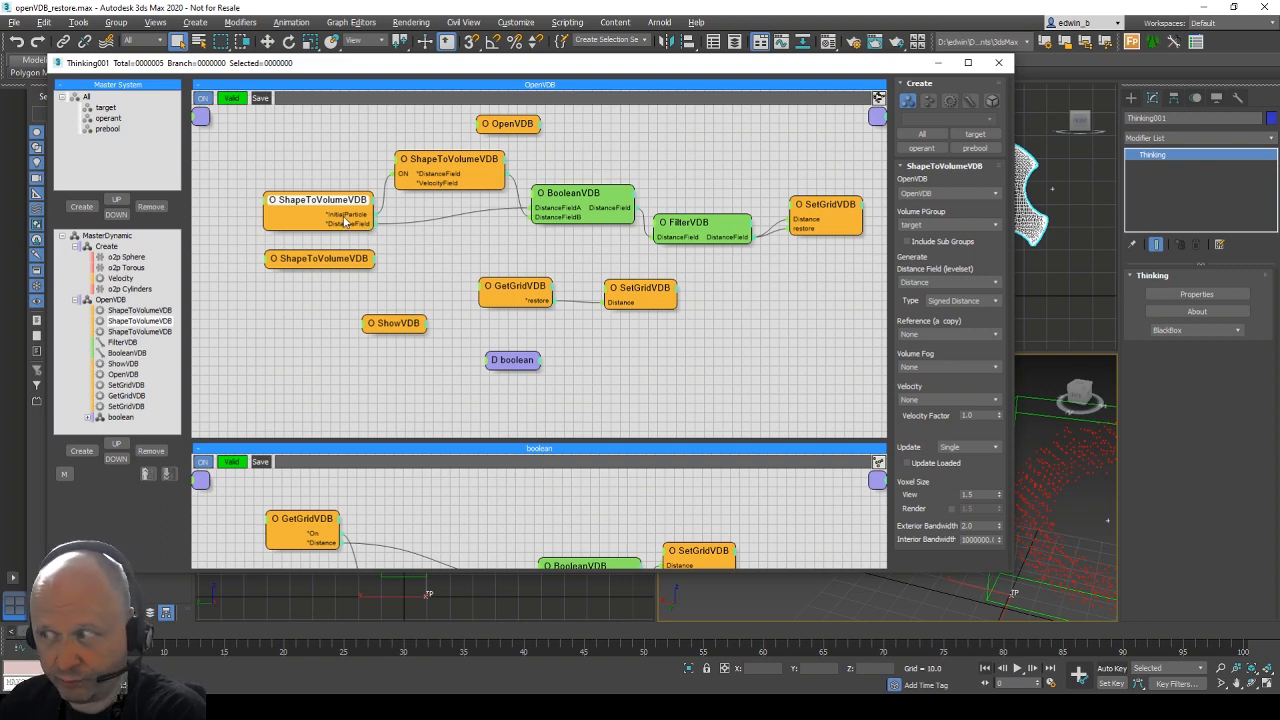
click(433, 161)
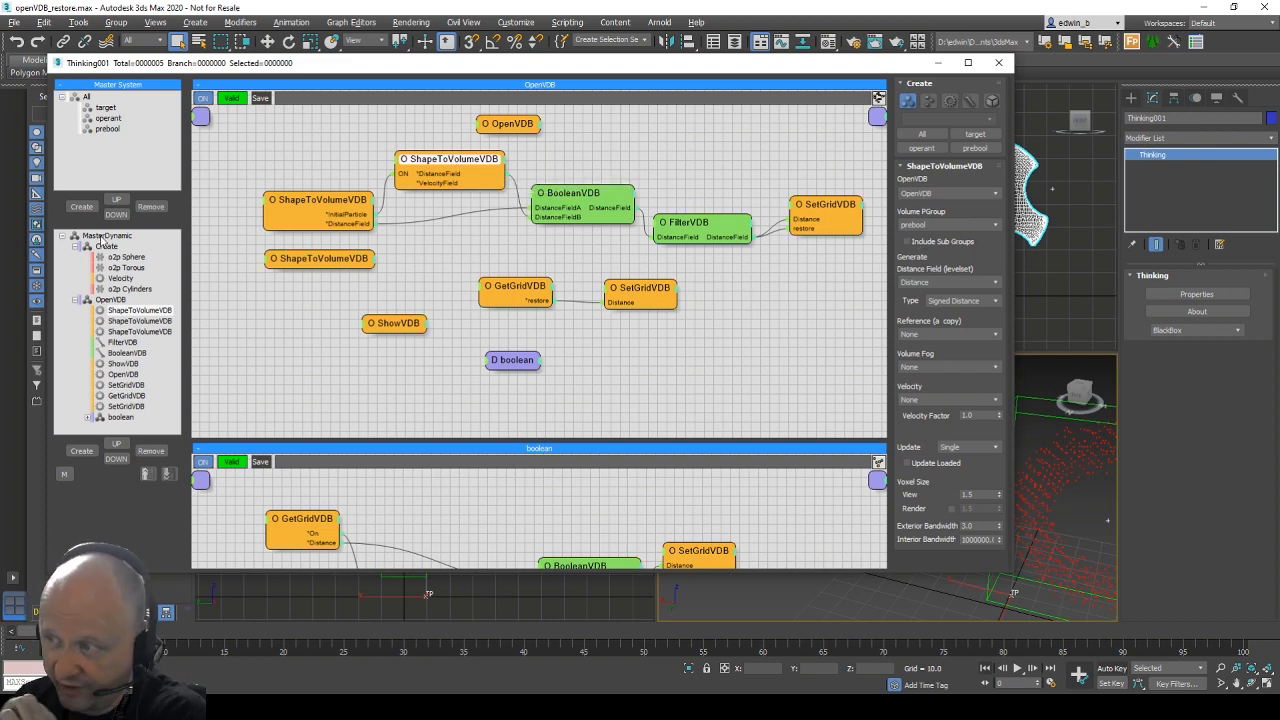
Check the source objects and group of o2p Cylinders in the Create set, then return to the OpenVDB set.
click(101, 246)
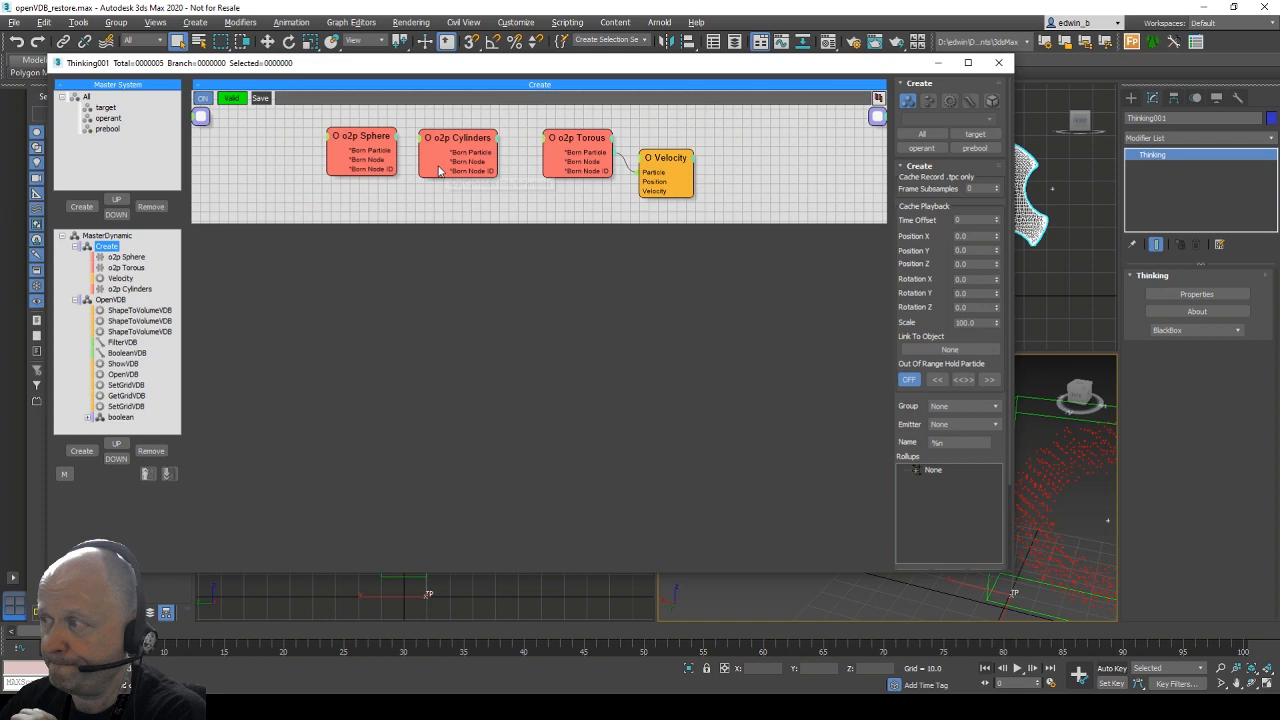
click(464, 138)
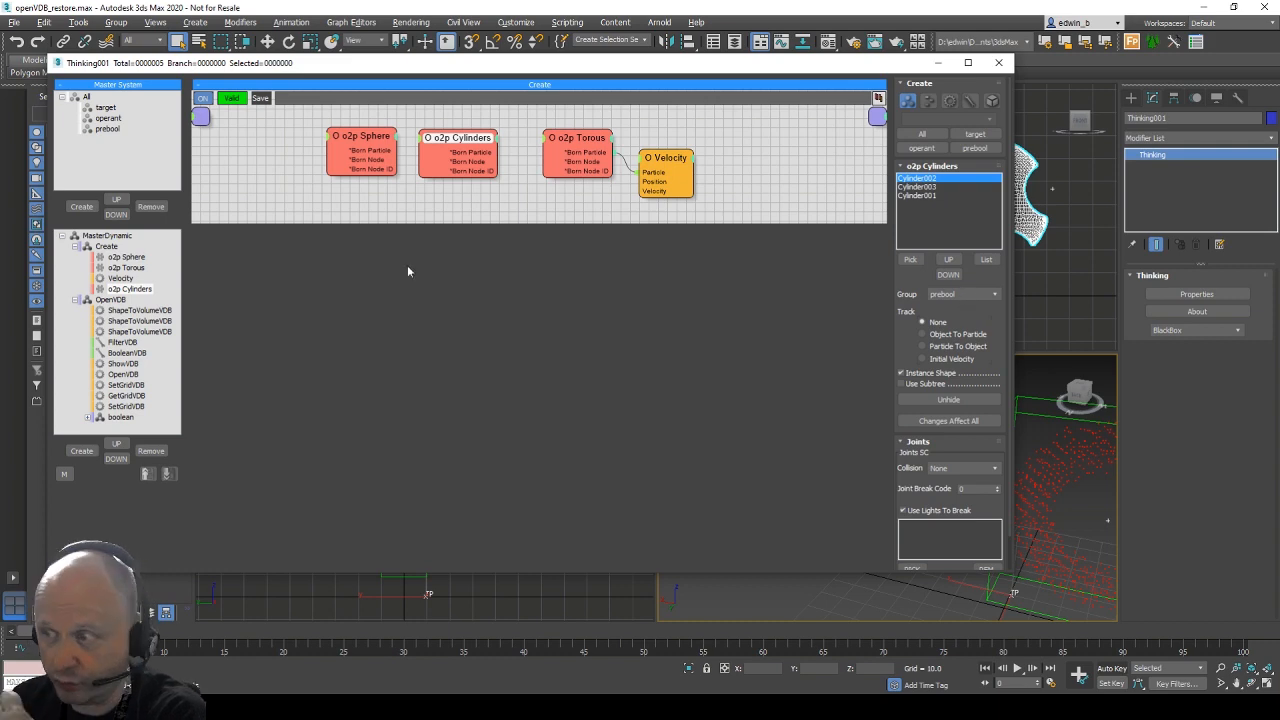
click(118, 300)
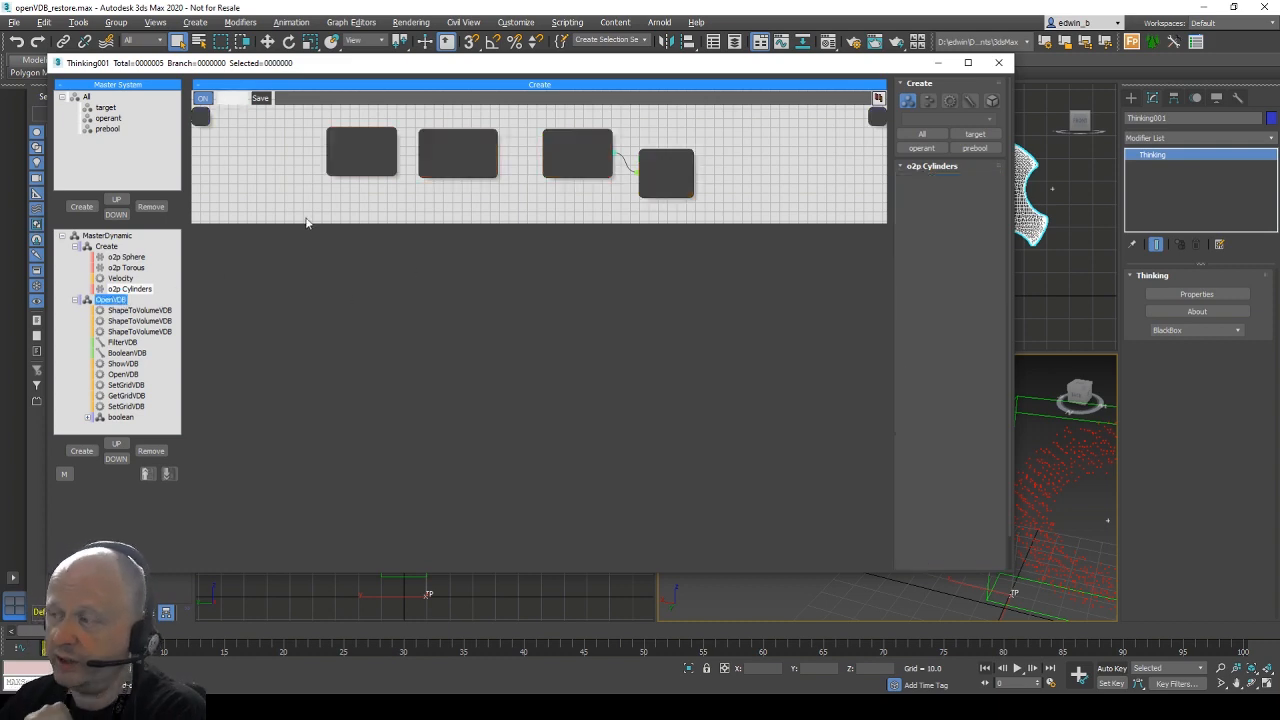
Rename the ShapeToVolumeVDB node that uses the target group to SphereVolume.
click(307, 205)
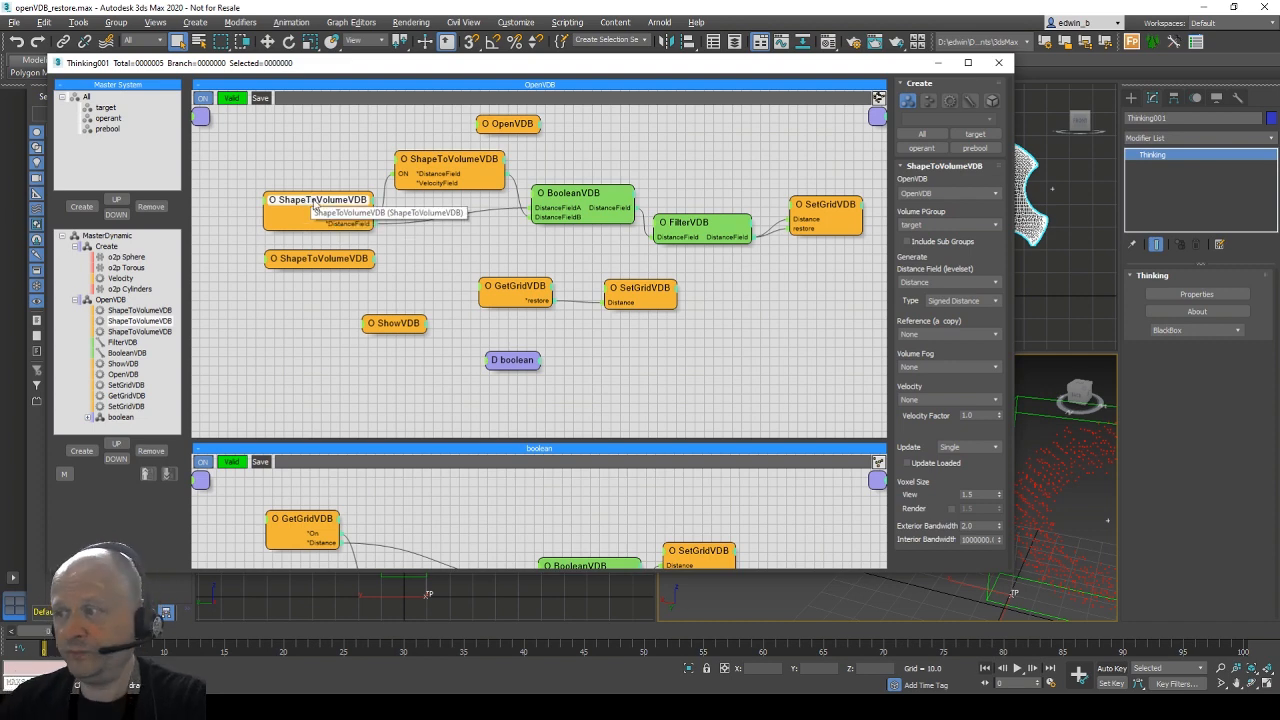
right_click(313, 205)
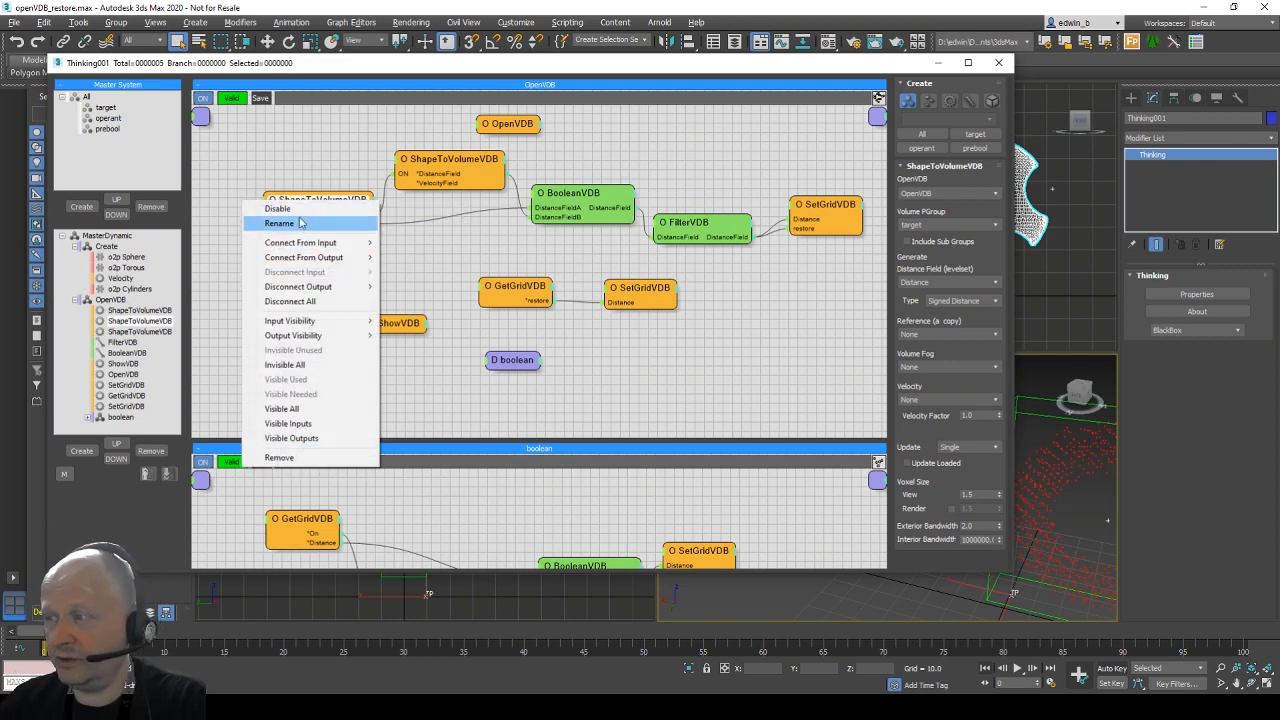
click(301, 221)
text(S)
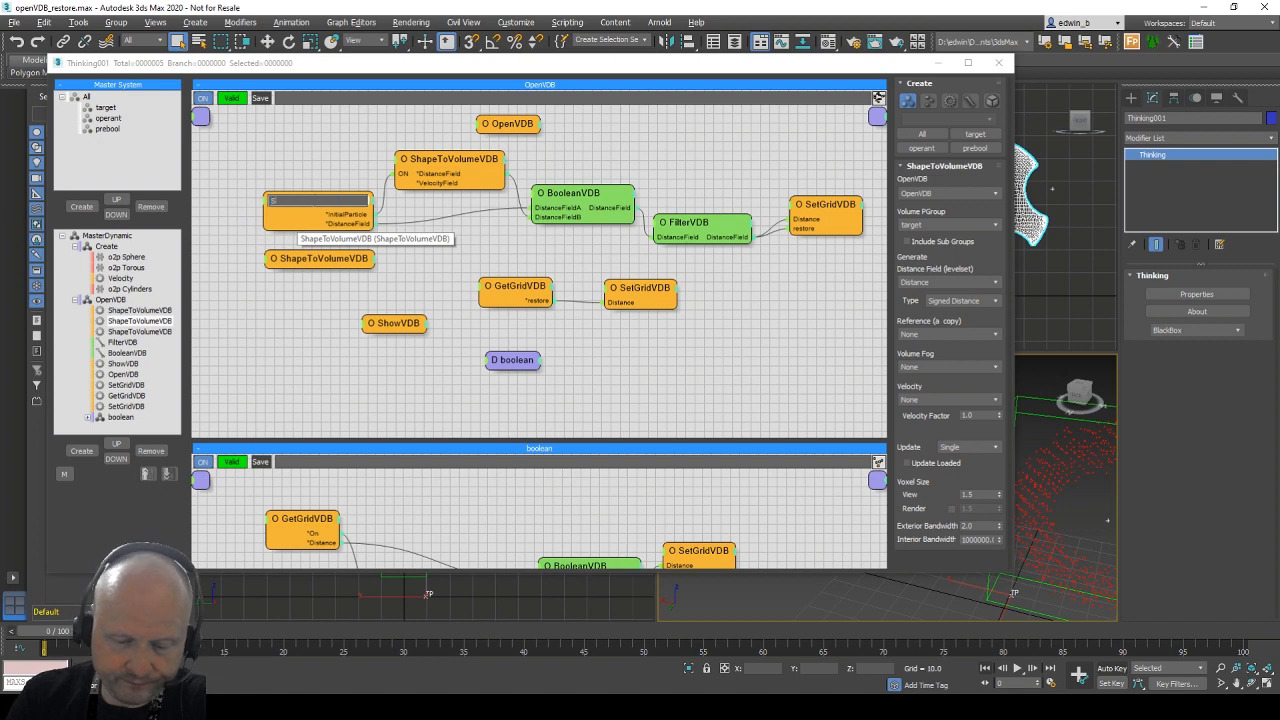
text(phereVel)
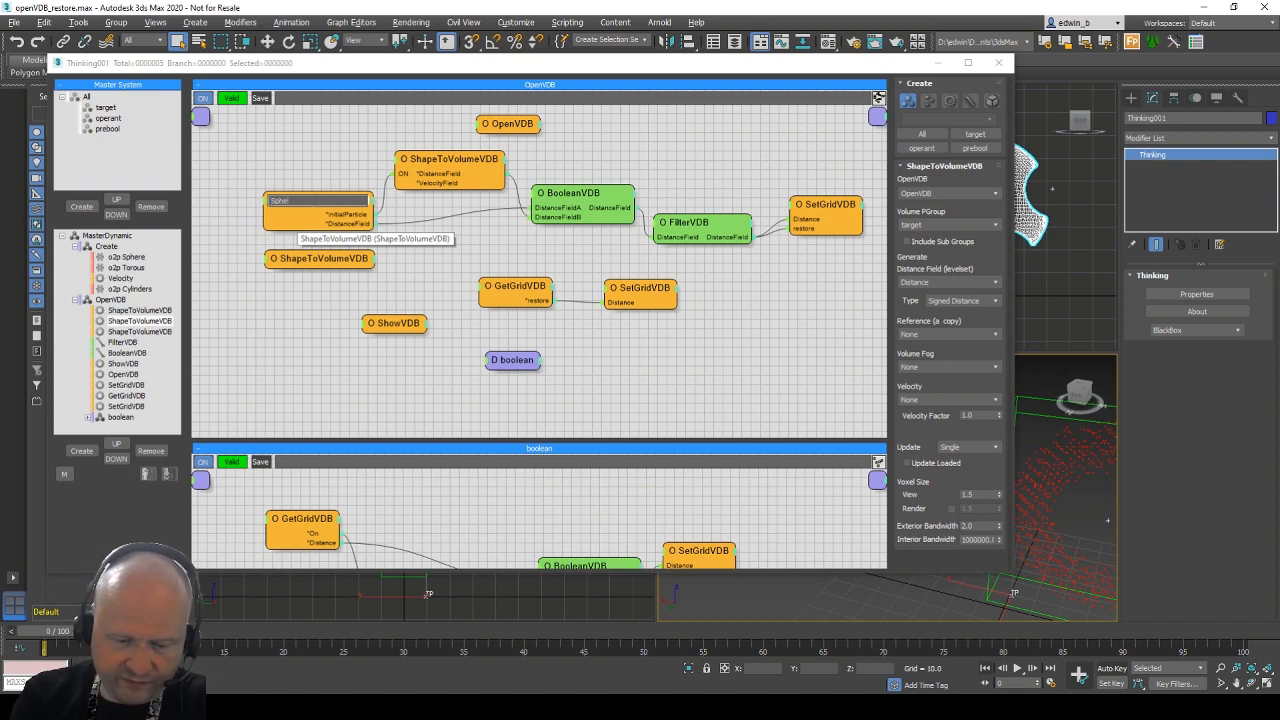
text(ume)
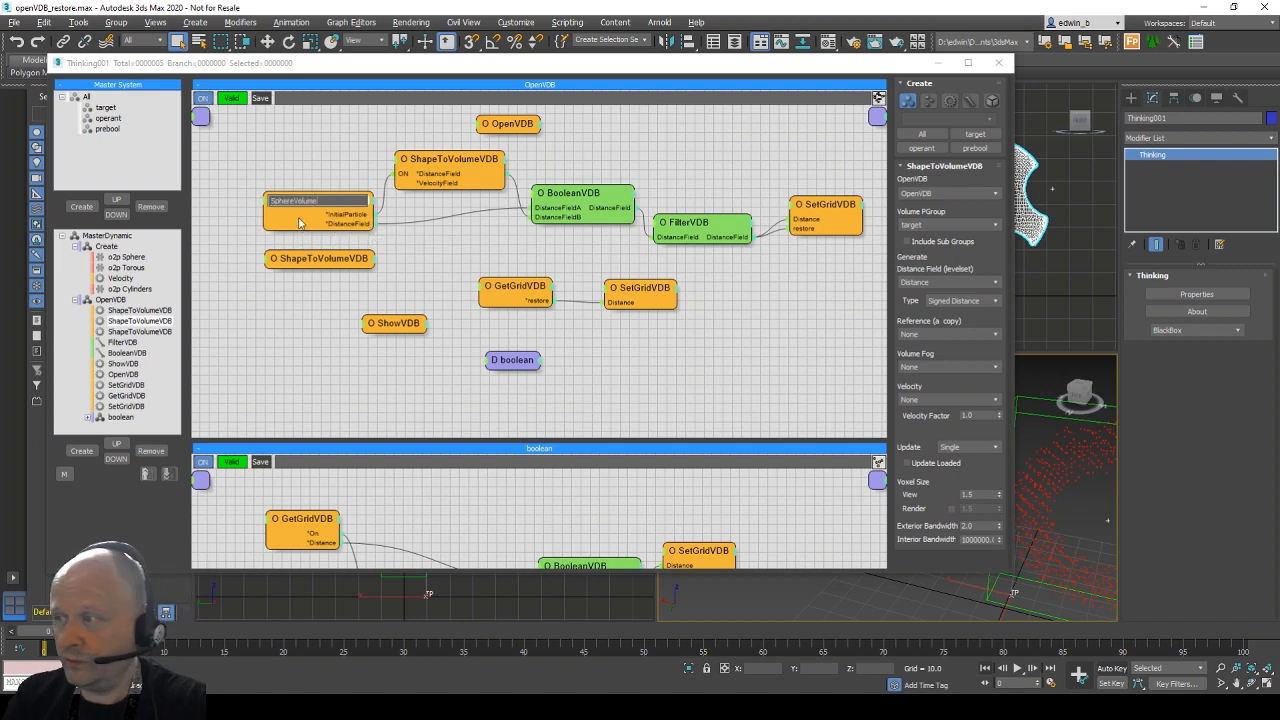
key(Return)
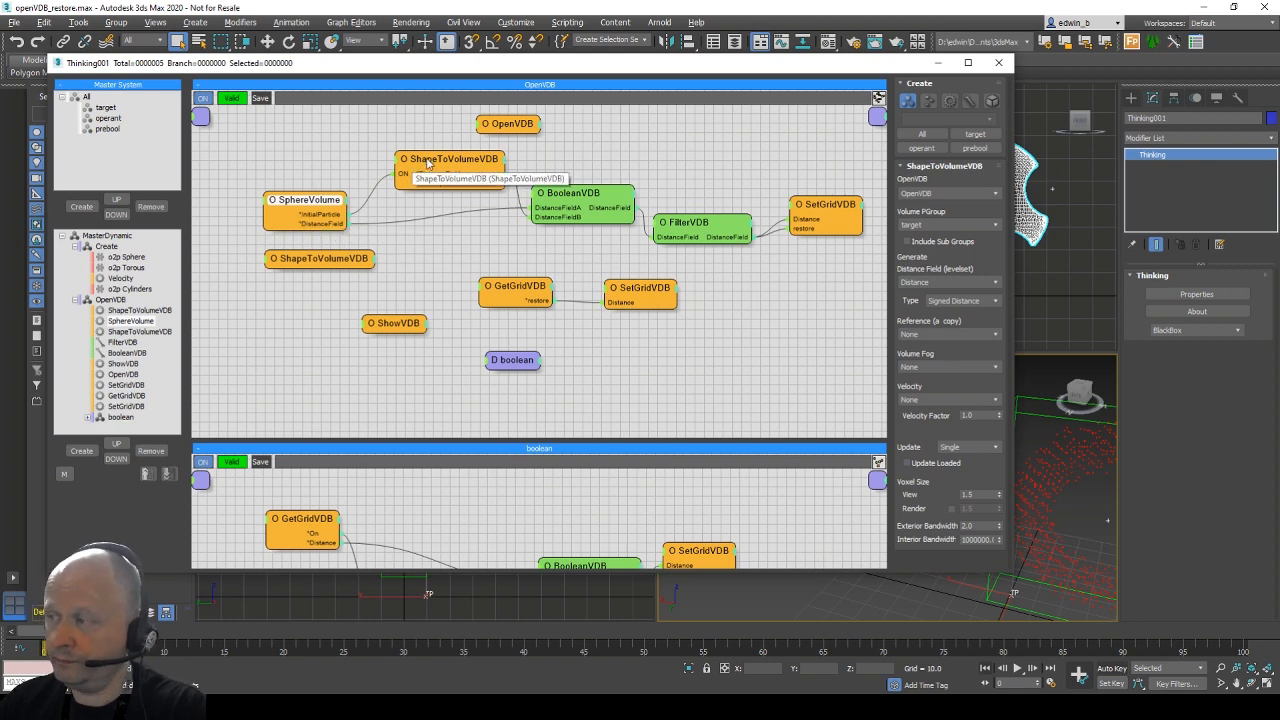
Rename the ShapeToVolumeVDB node that uses the prebool group to CylinderVolume.
click(428, 162)
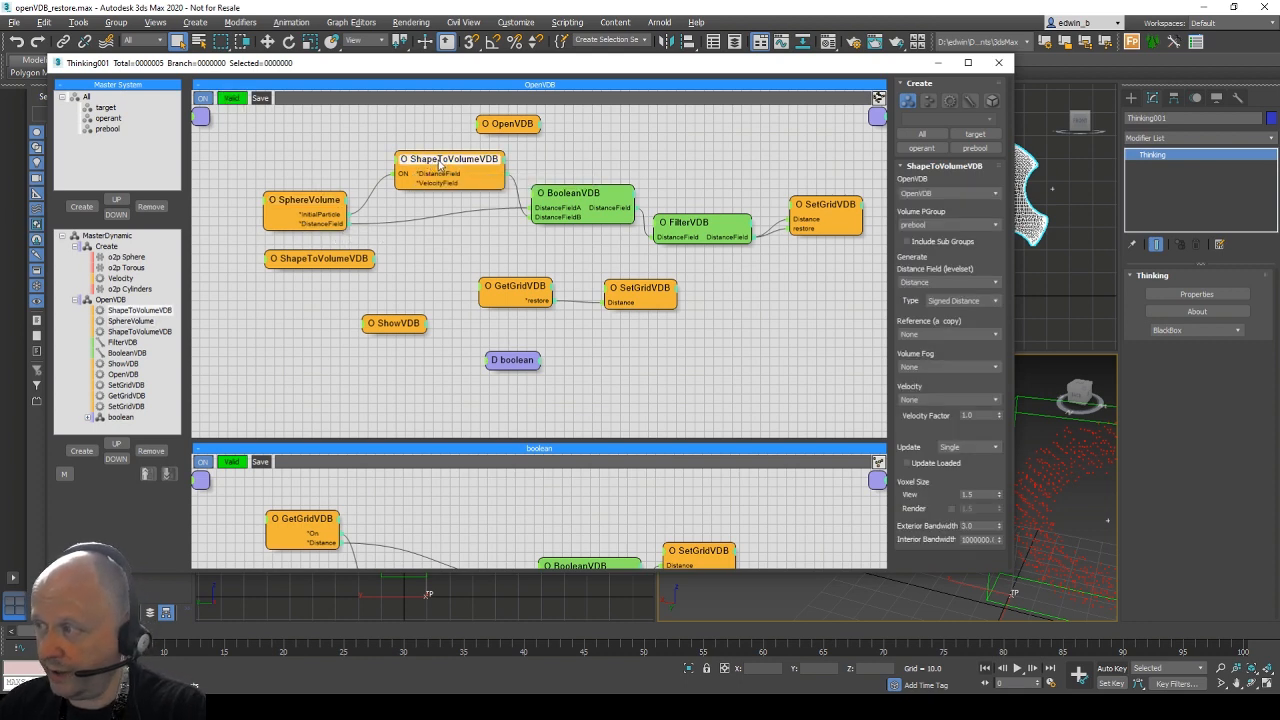
right_click(428, 163)
click(407, 184)
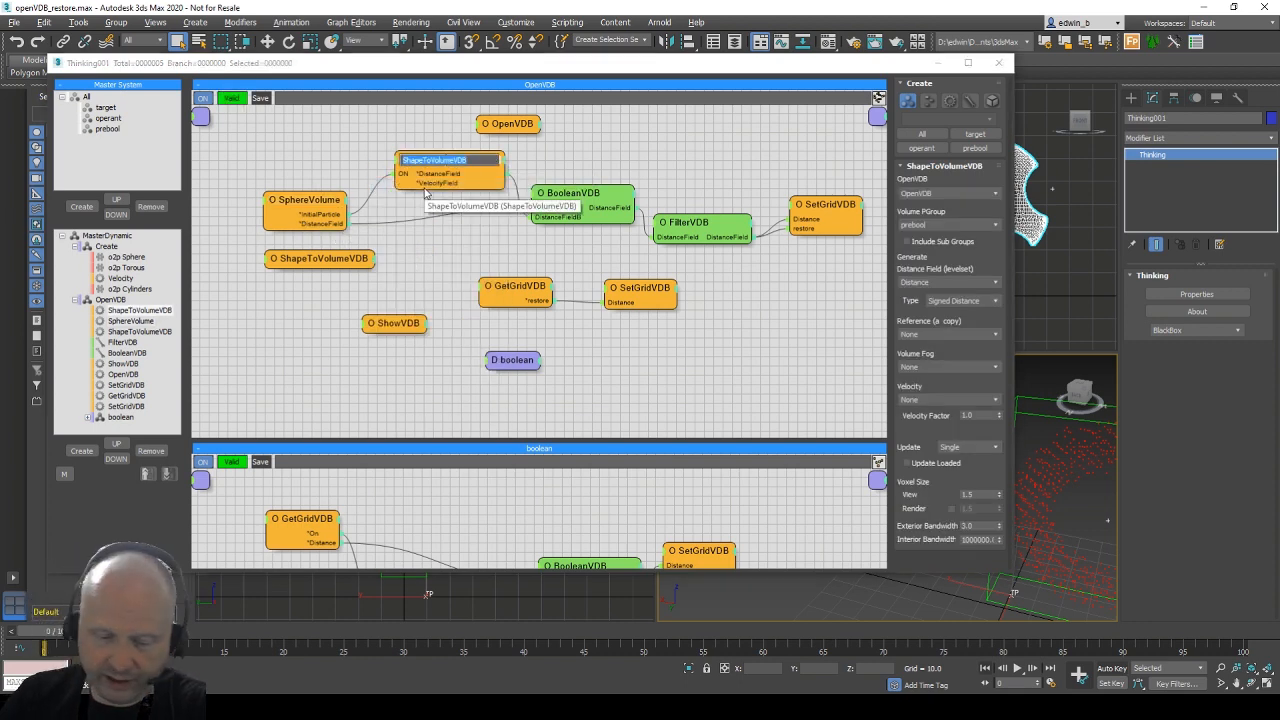
text(Cylinder)
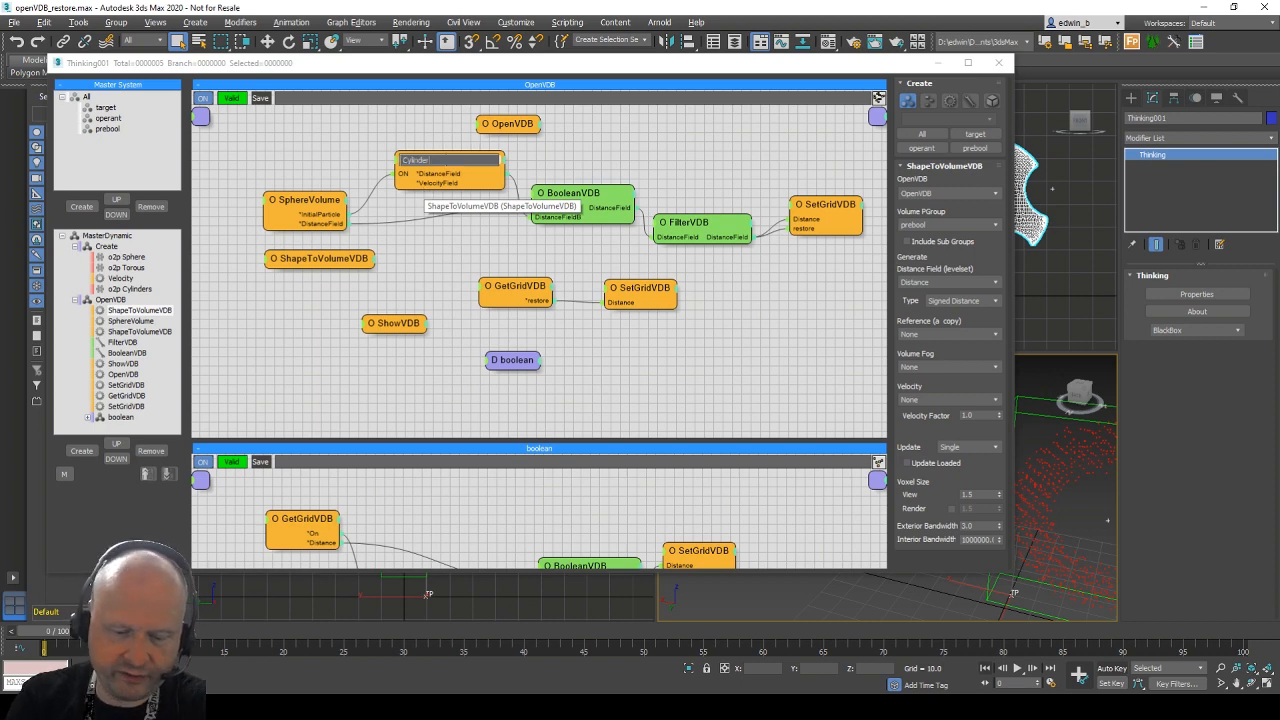
text(Vol)
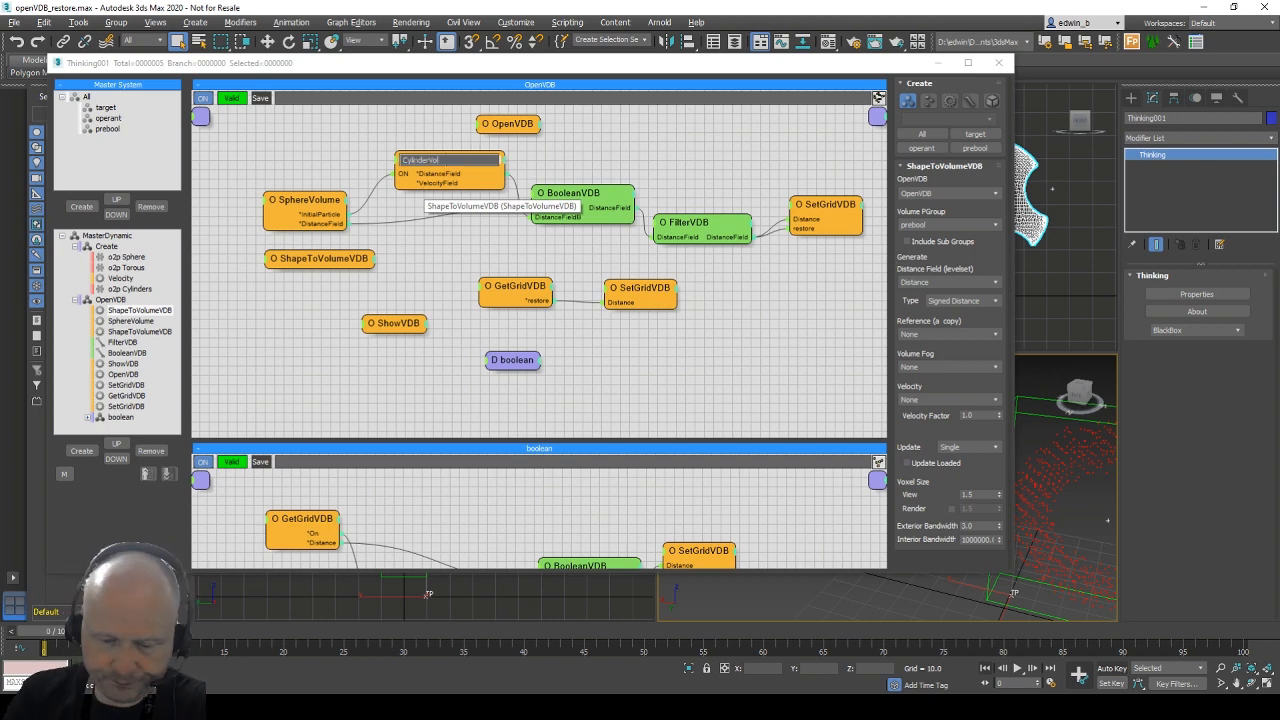
text(ume)
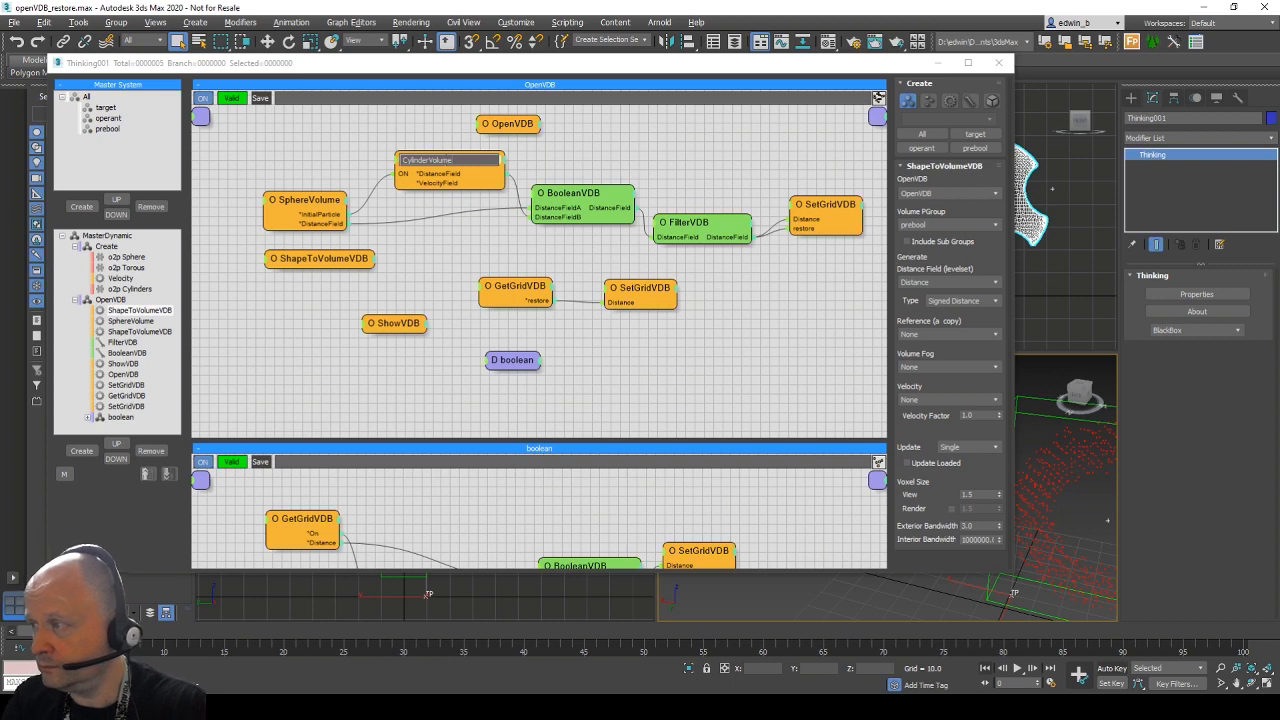
key(Return)
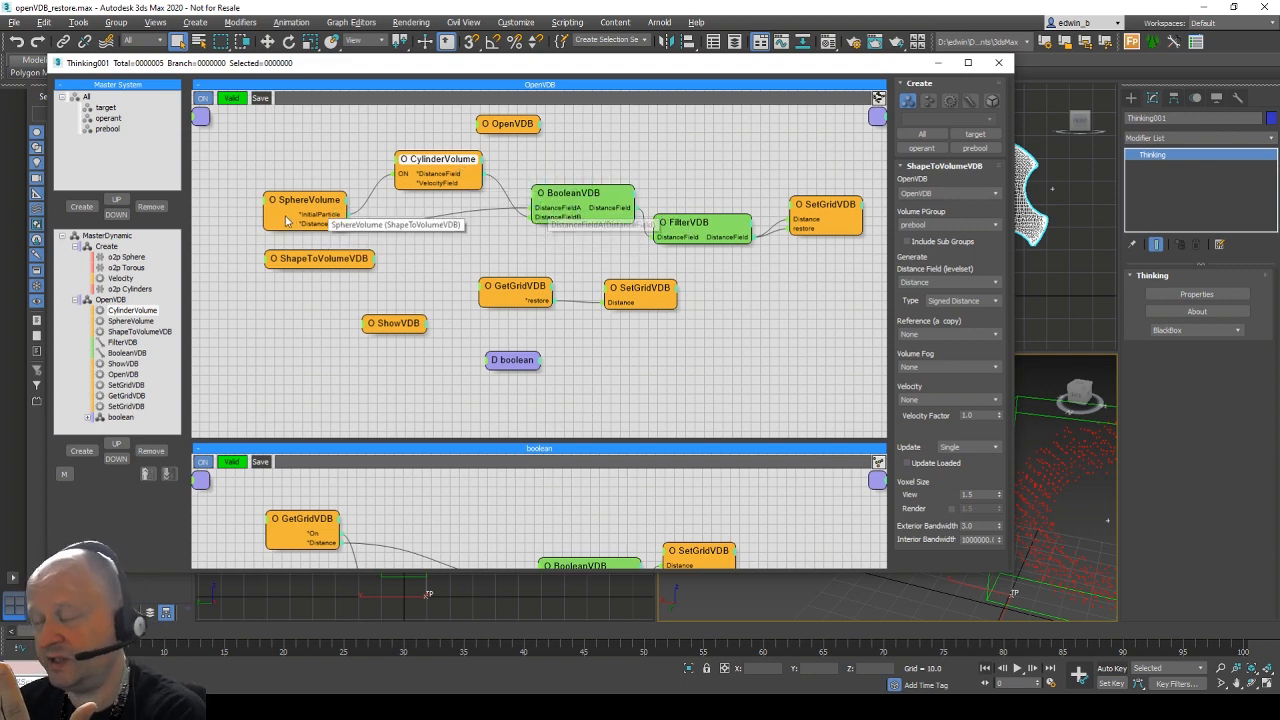
Inspect the BooleanVDB node's type and shift the Thinking001 window aside to reveal the Front and Perspective viewports.
click(563, 200)
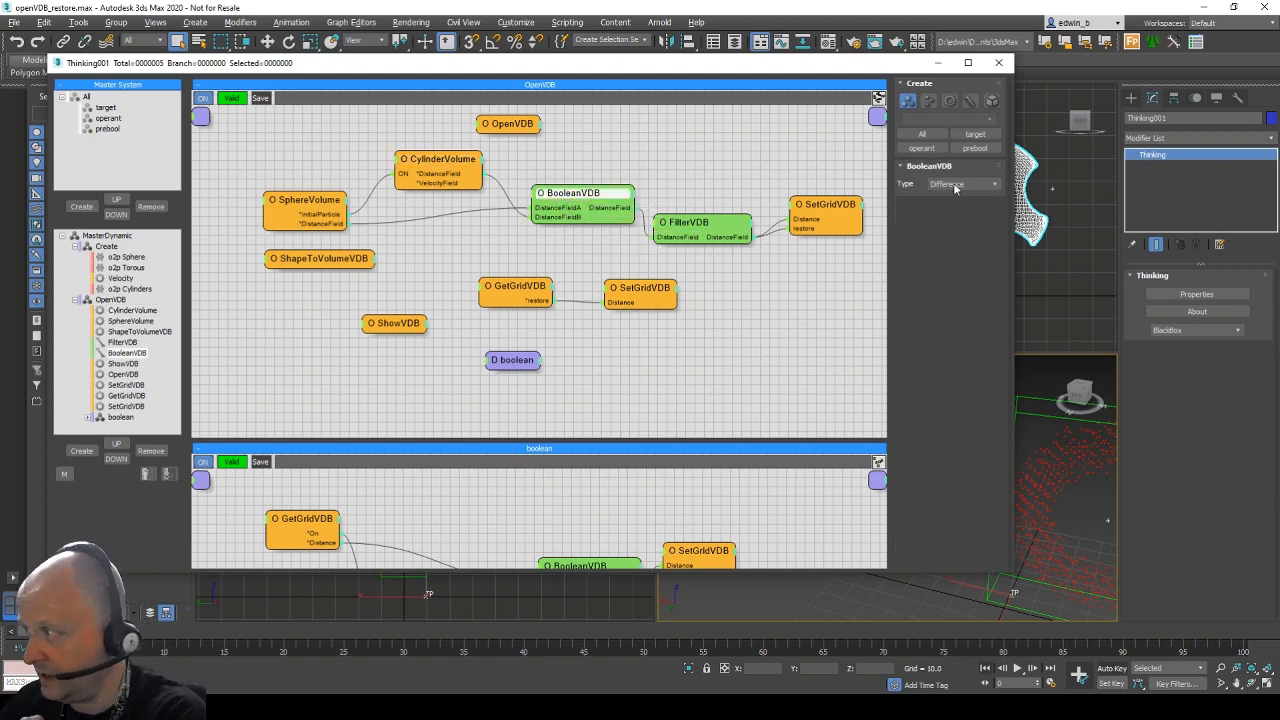
drag(866, 72, 675, 62)
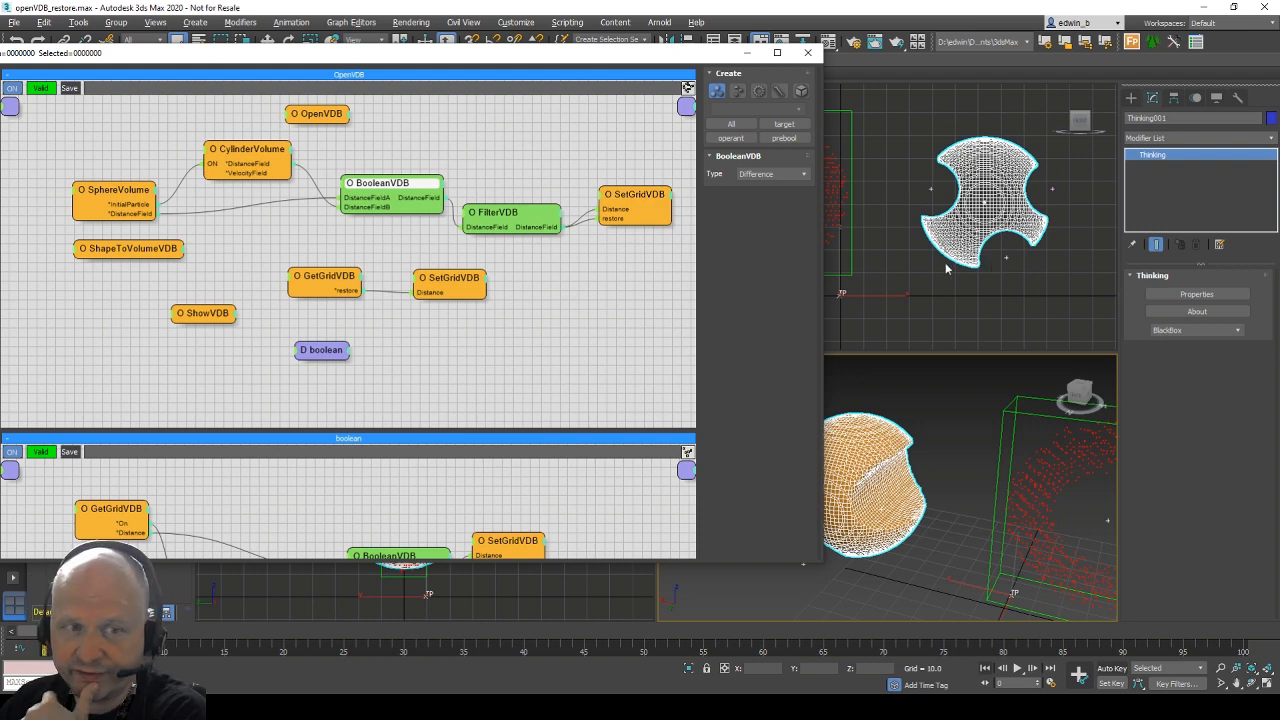
Preview a Gaussian filter with 3 iterations on the FilterVDB node, then set its filter back to None.
click(511, 214)
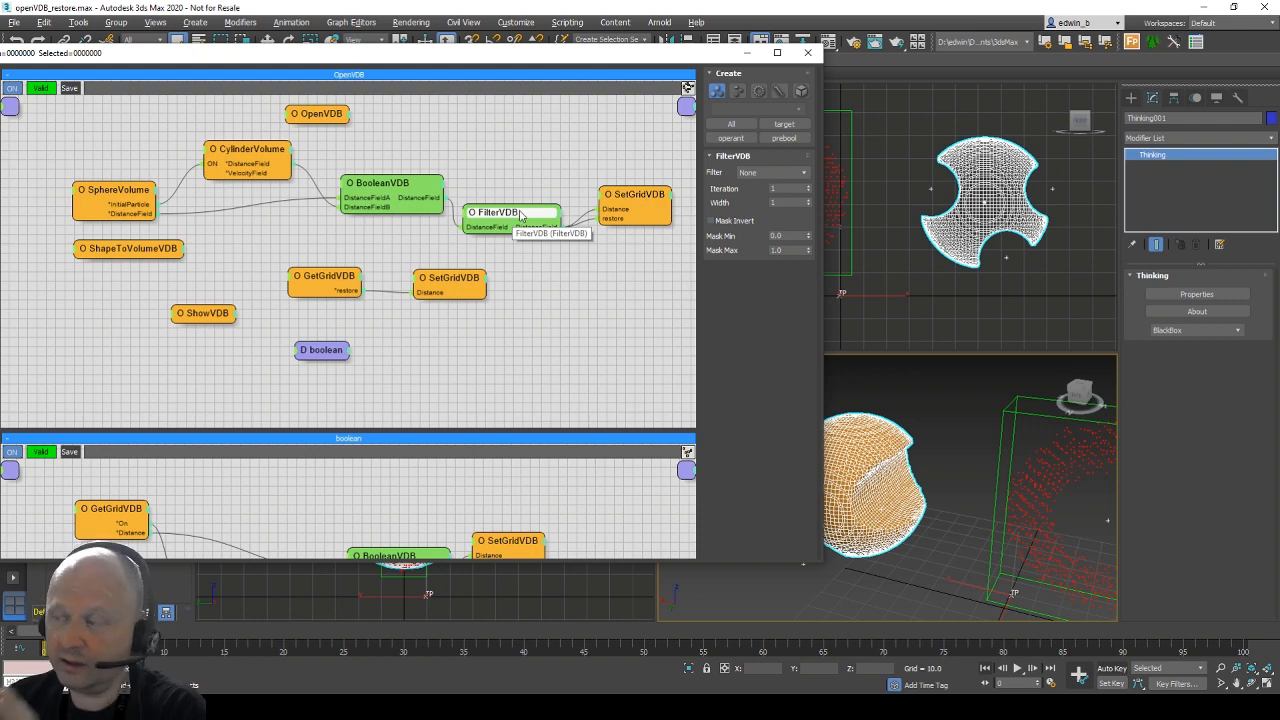
click(767, 174)
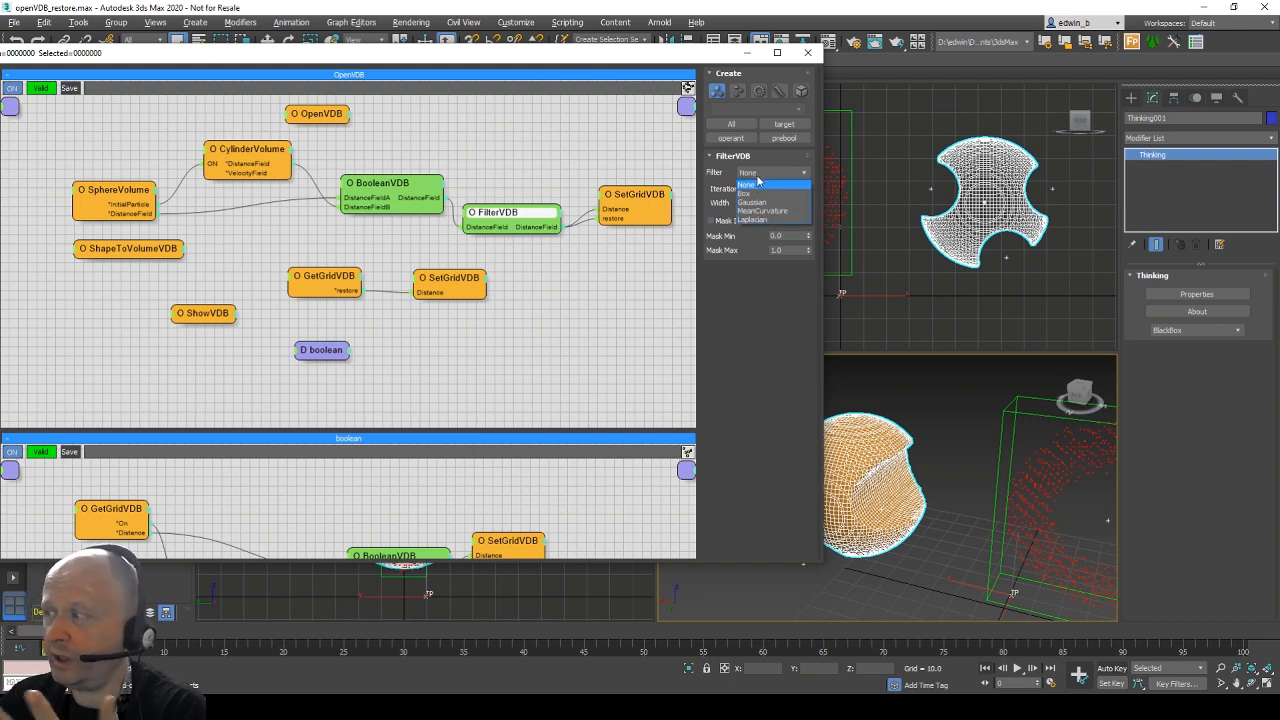
click(771, 203)
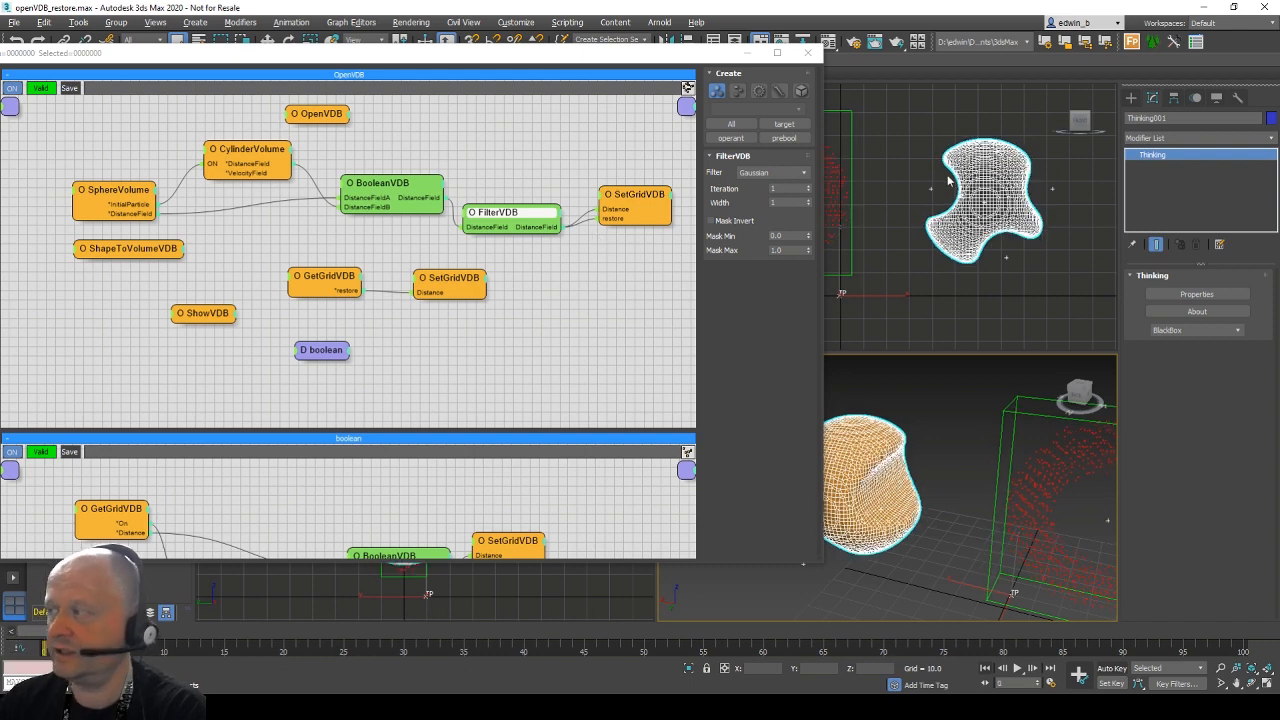
click(787, 188)
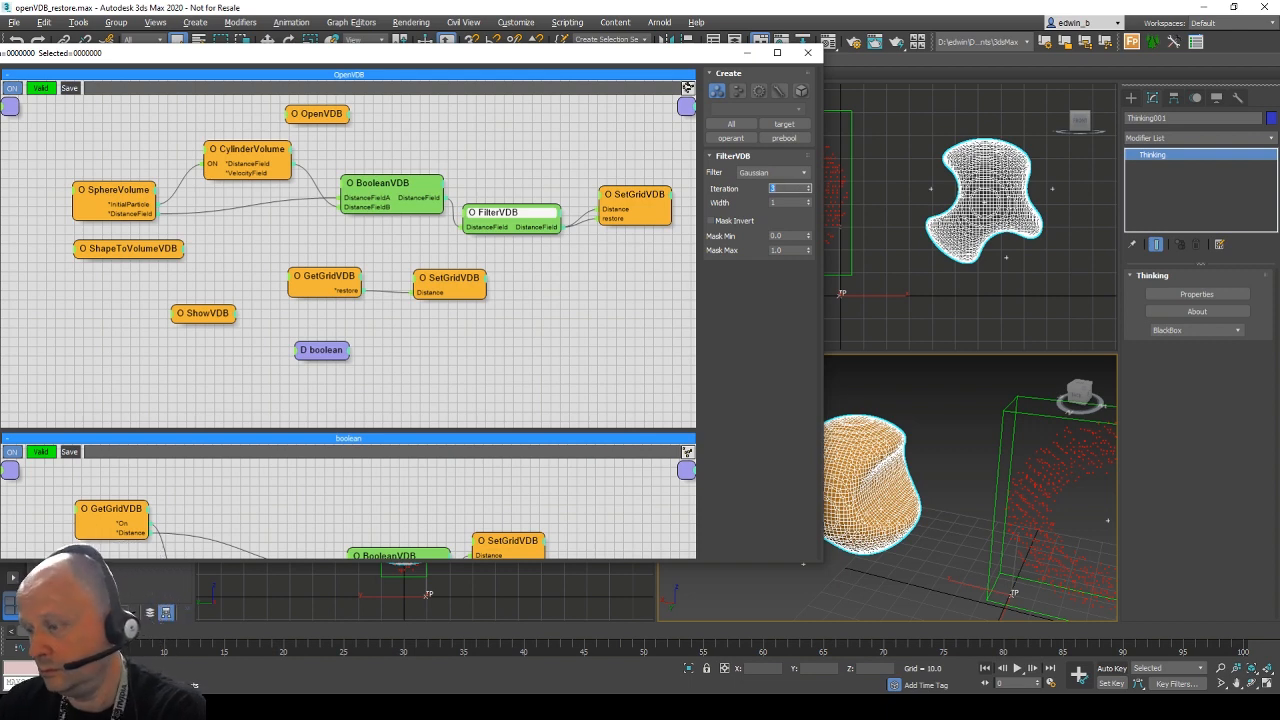
text(3)
key(Return)
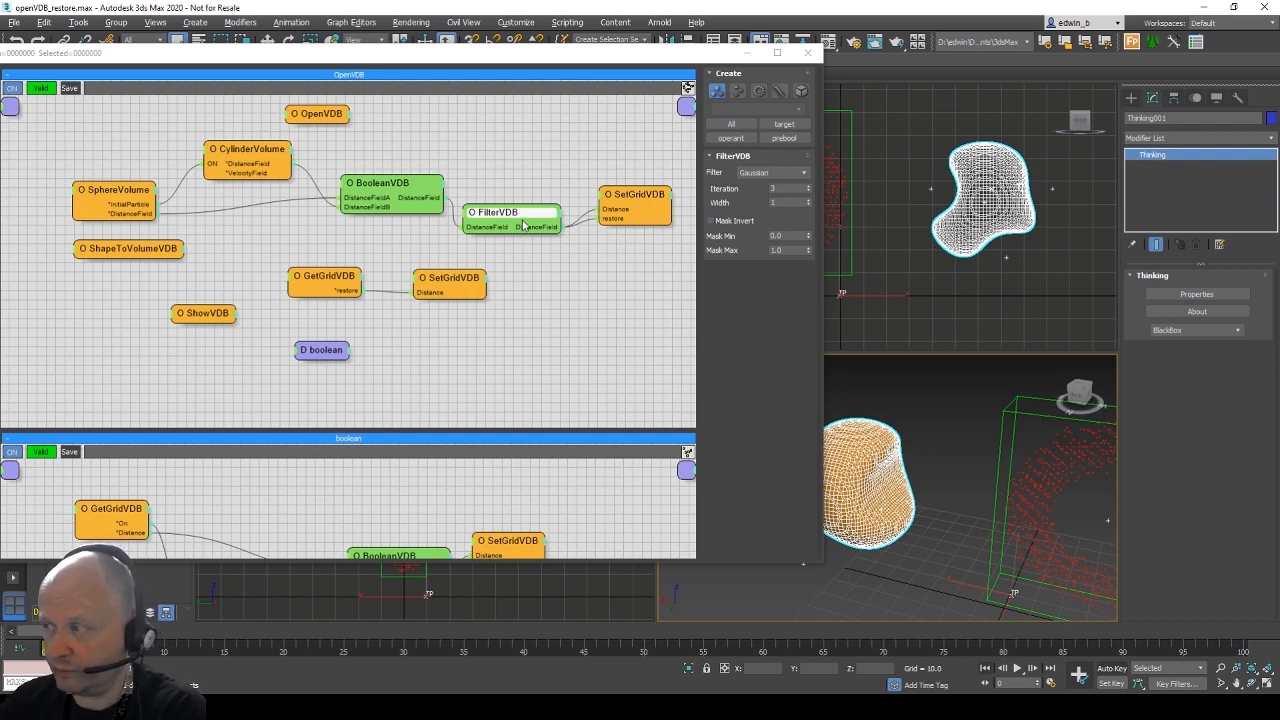
click(781, 174)
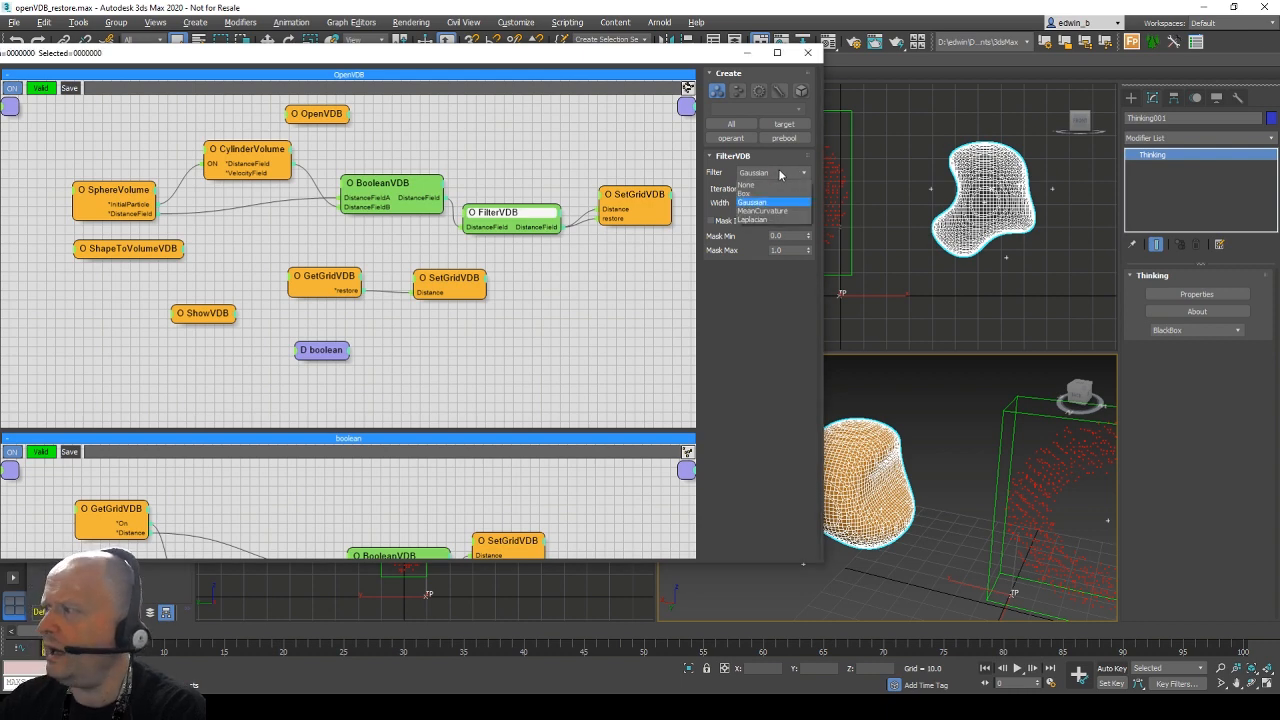
click(746, 185)
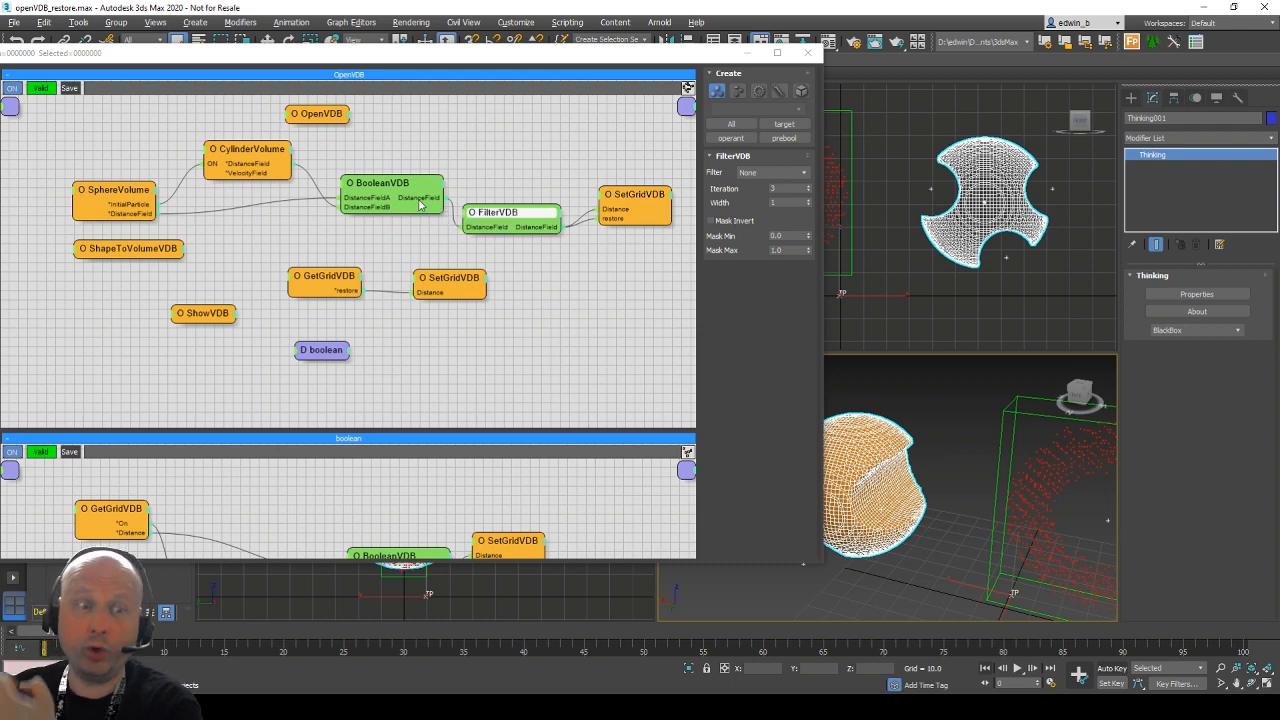
Inspect the SetGridVDB node fed by FilterVDB and move it slightly higher in the network.
click(638, 198)
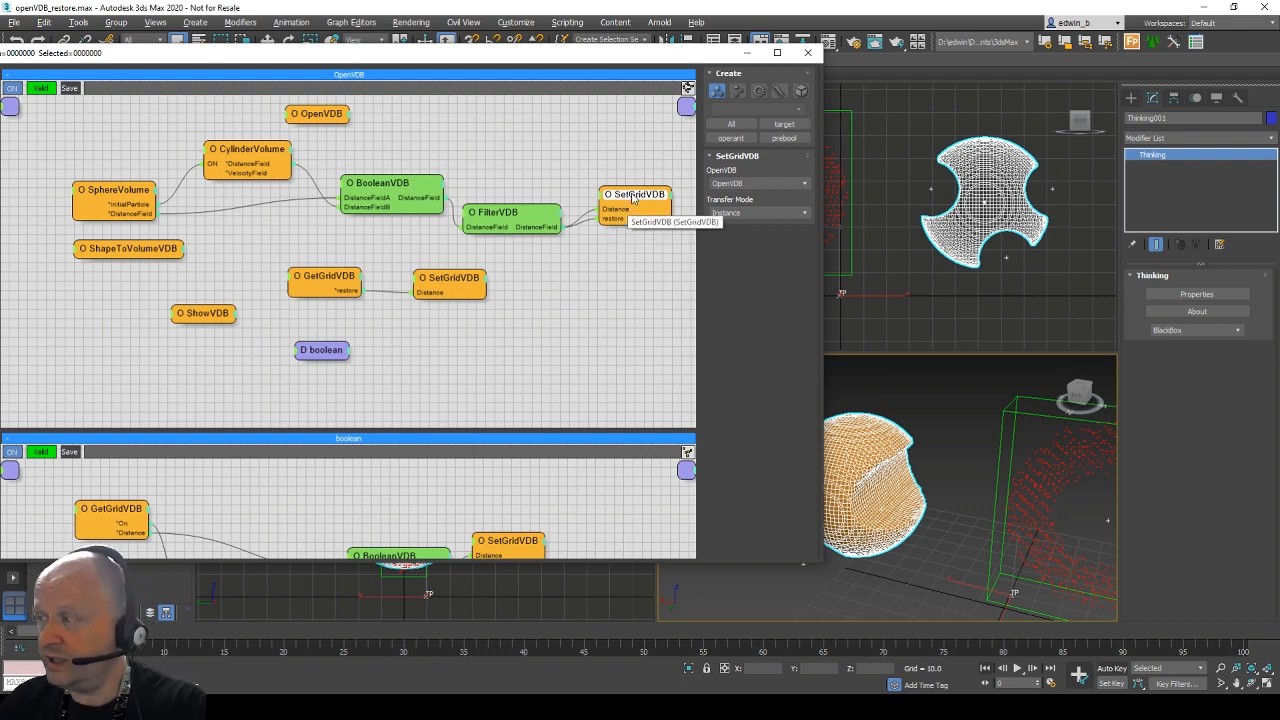
drag(632, 197, 637, 180)
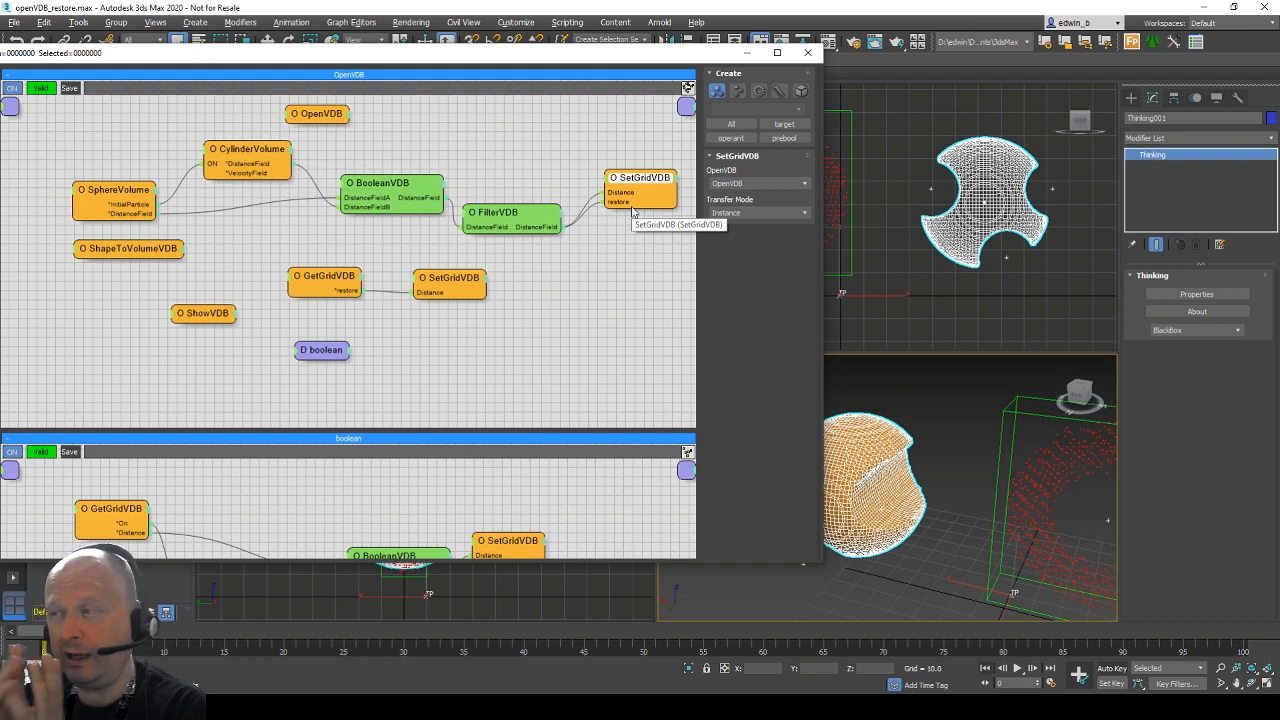
Inspect the OpenVDB node's grids and the SetGridVDB node fed by FilterVDB, shifting the Thinking001 window to check the viewports.
click(314, 118)
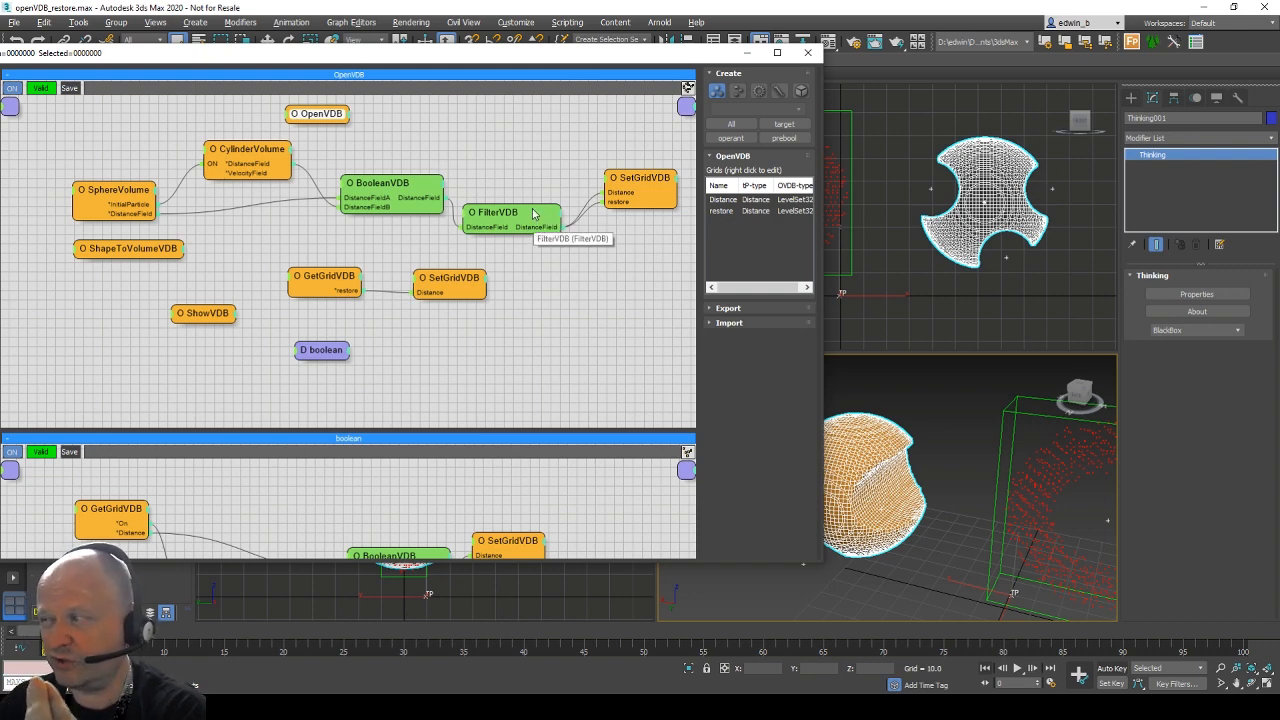
click(616, 196)
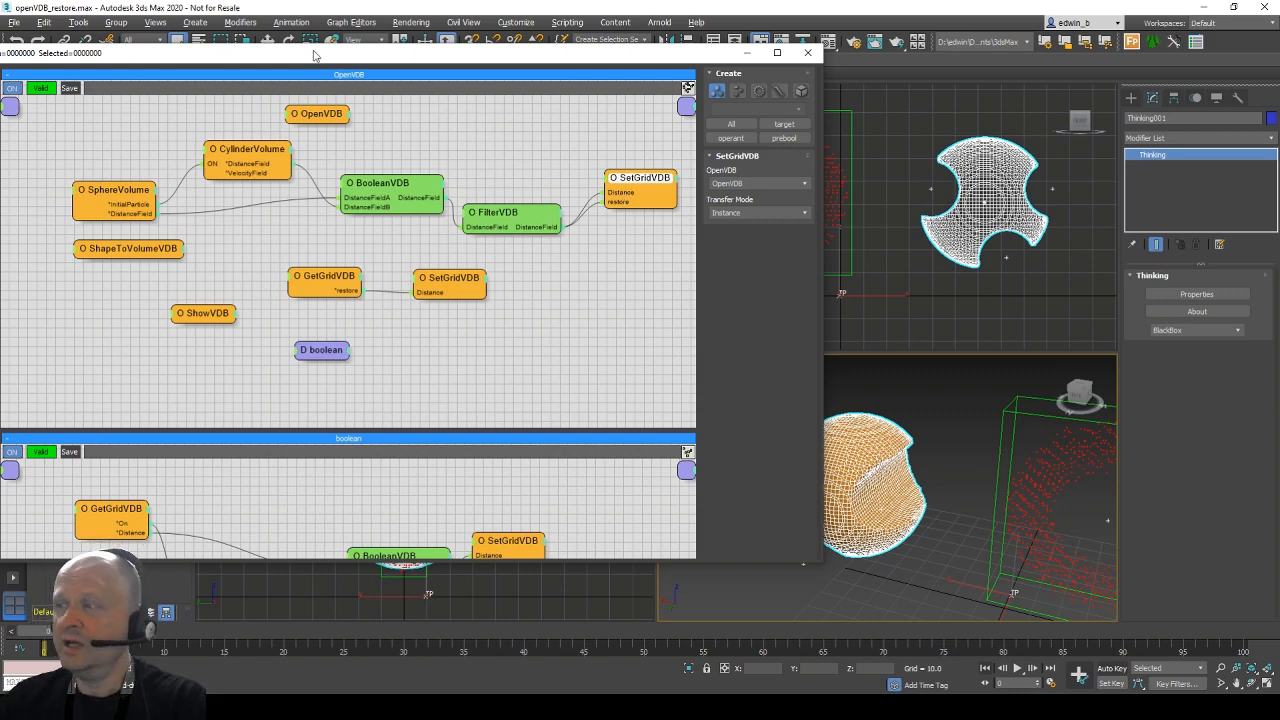
drag(308, 62, 512, 56)
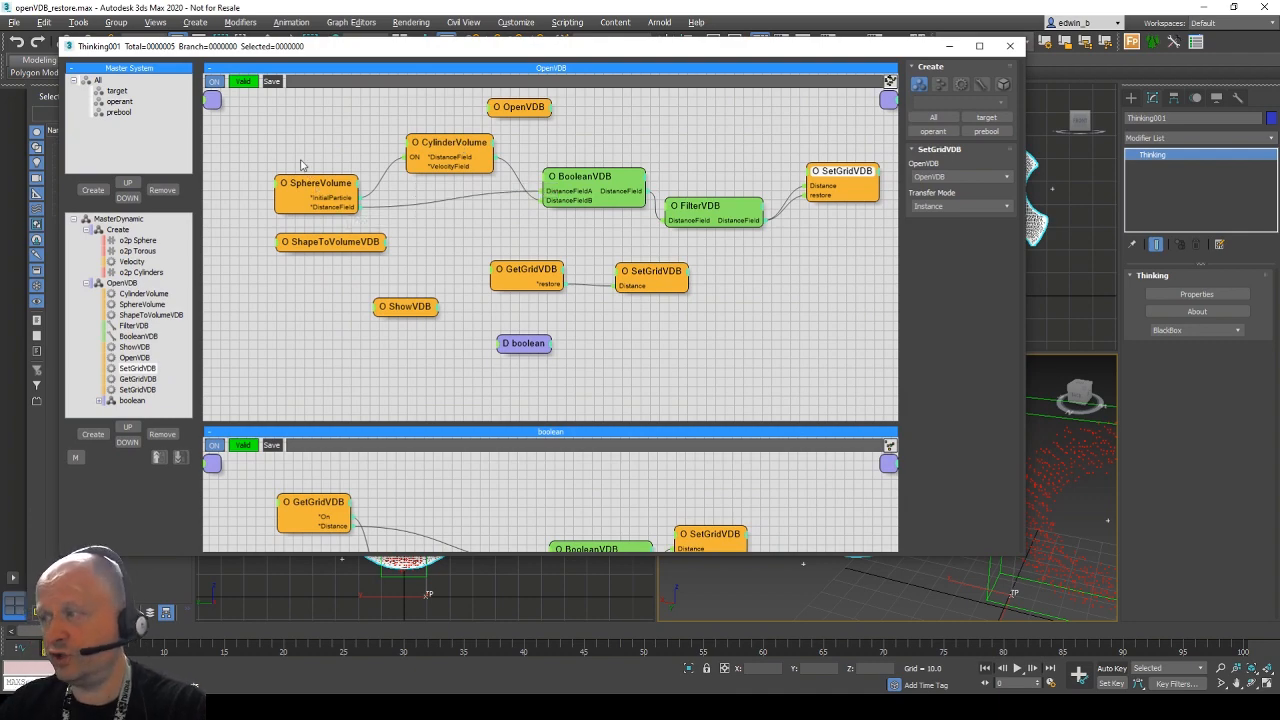
drag(755, 57, 498, 65)
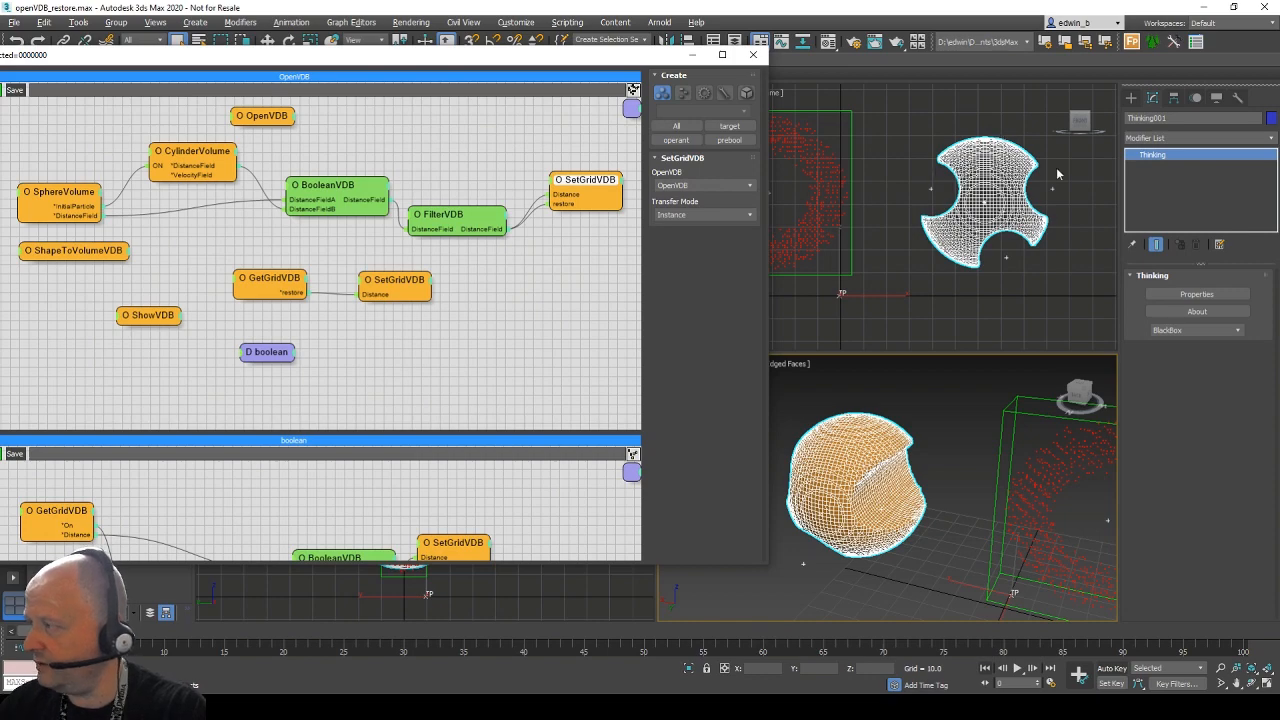
drag(180, 62, 377, 31)
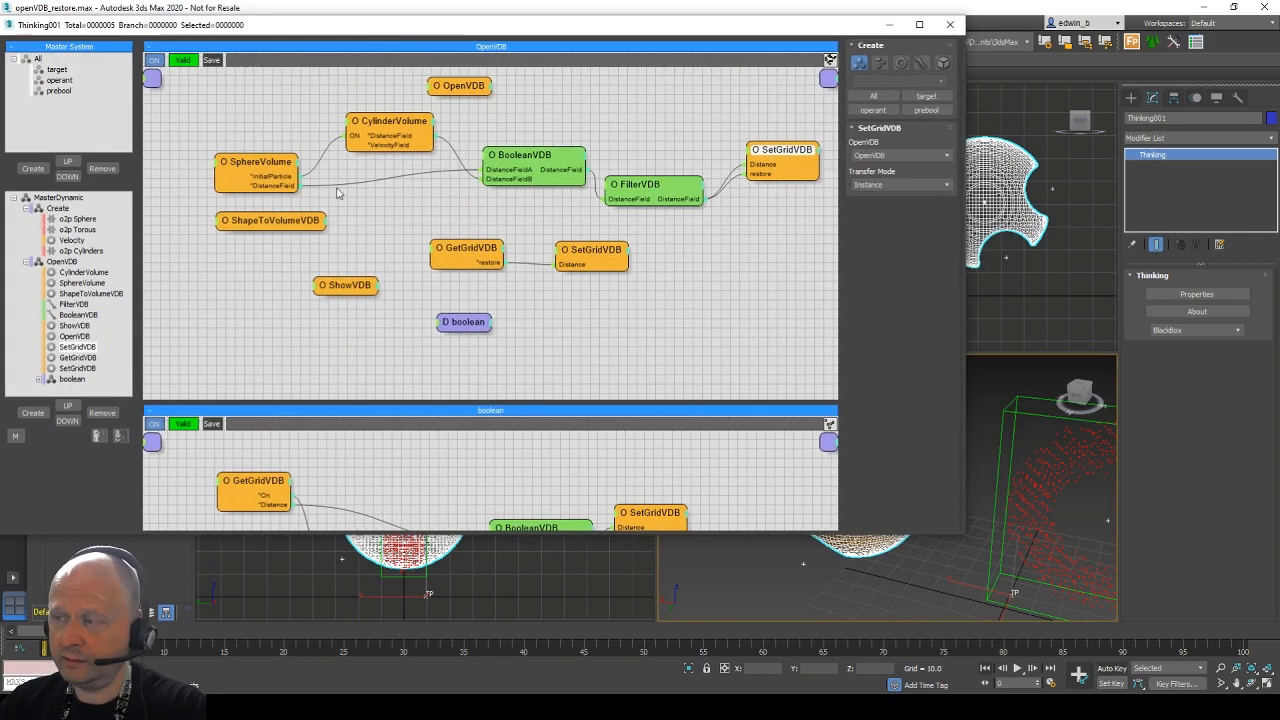
Inspect the ShapeToVolumeVDB node's volume group and trace it to the o2p Torous node in the Create dynamic set.
click(260, 222)
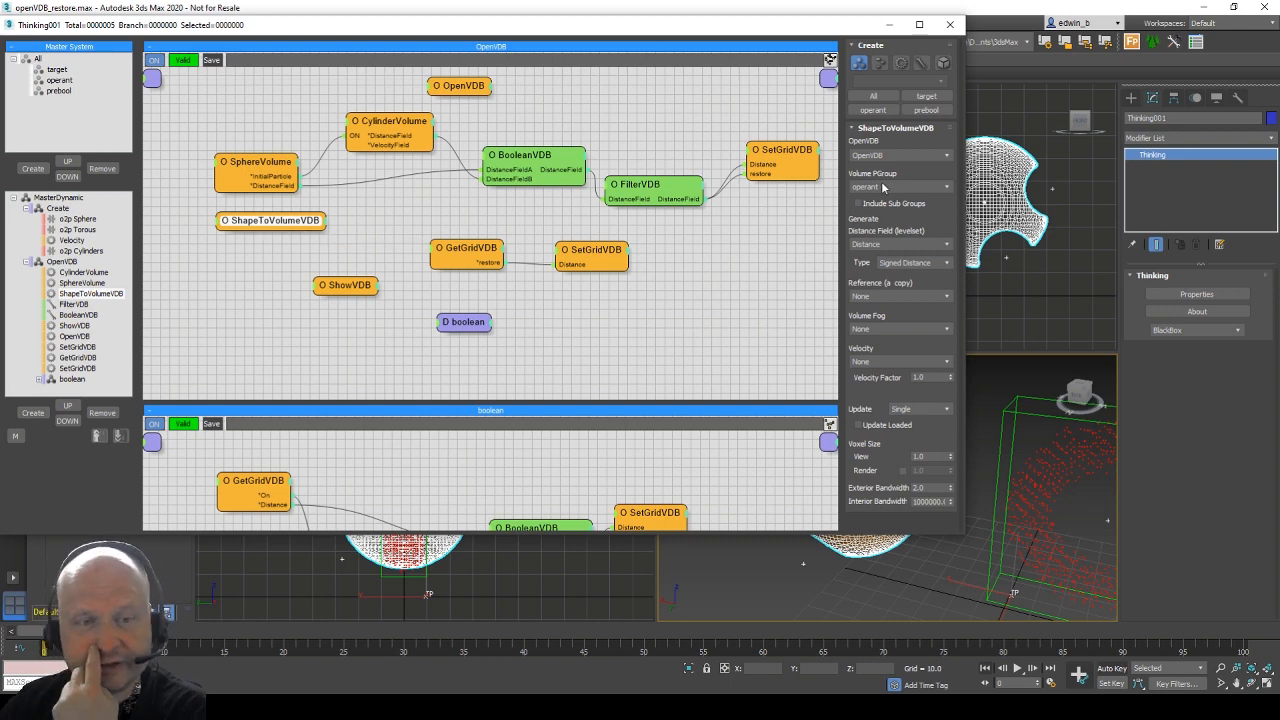
click(55, 209)
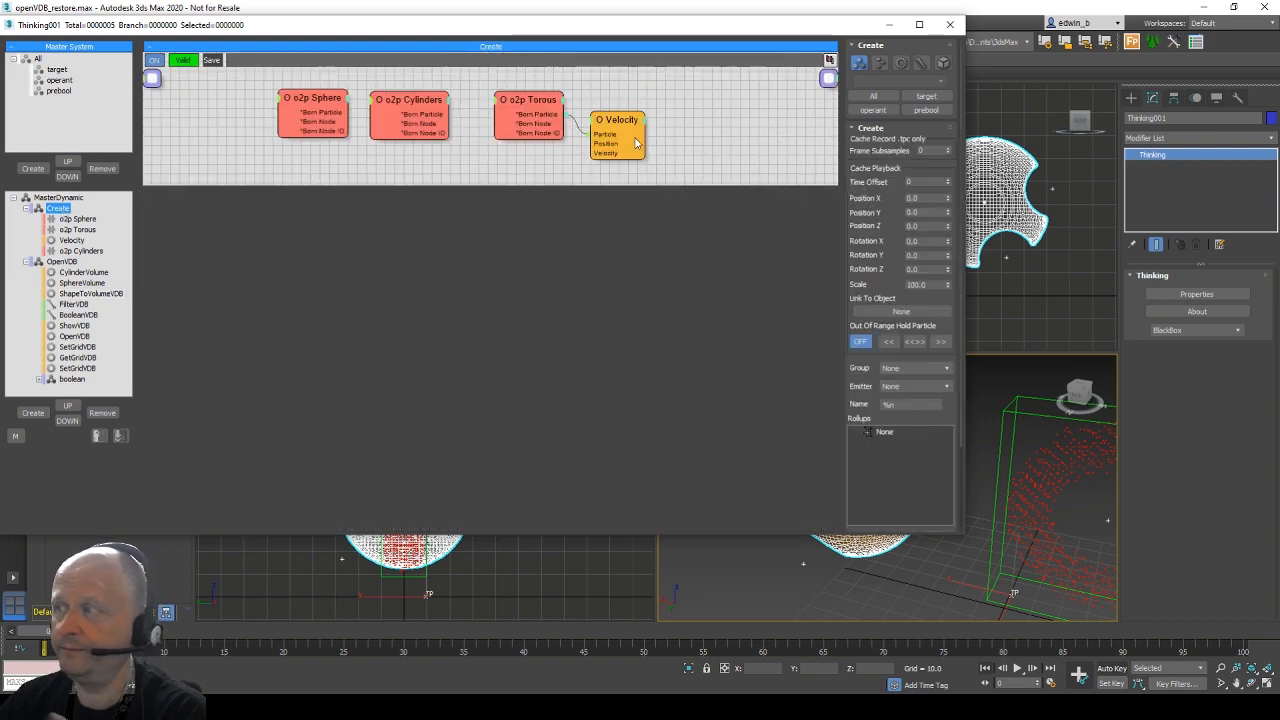
click(542, 104)
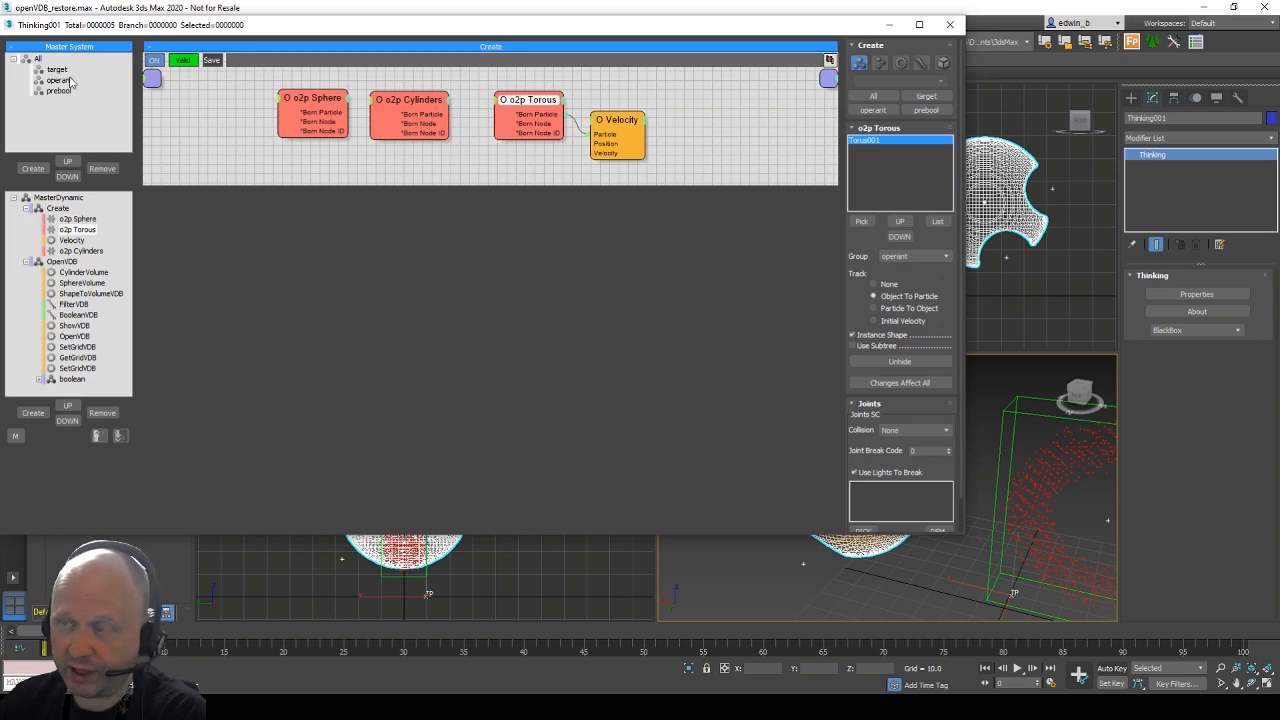
click(62, 261)
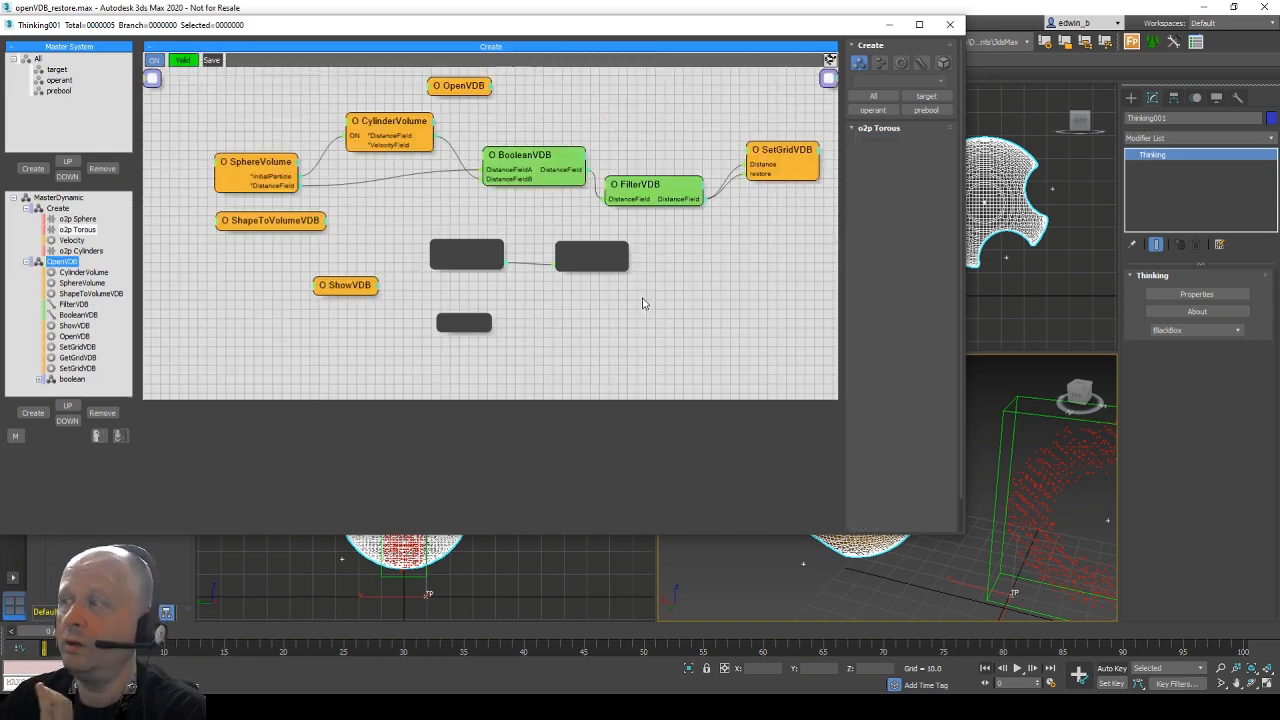
click(265, 224)
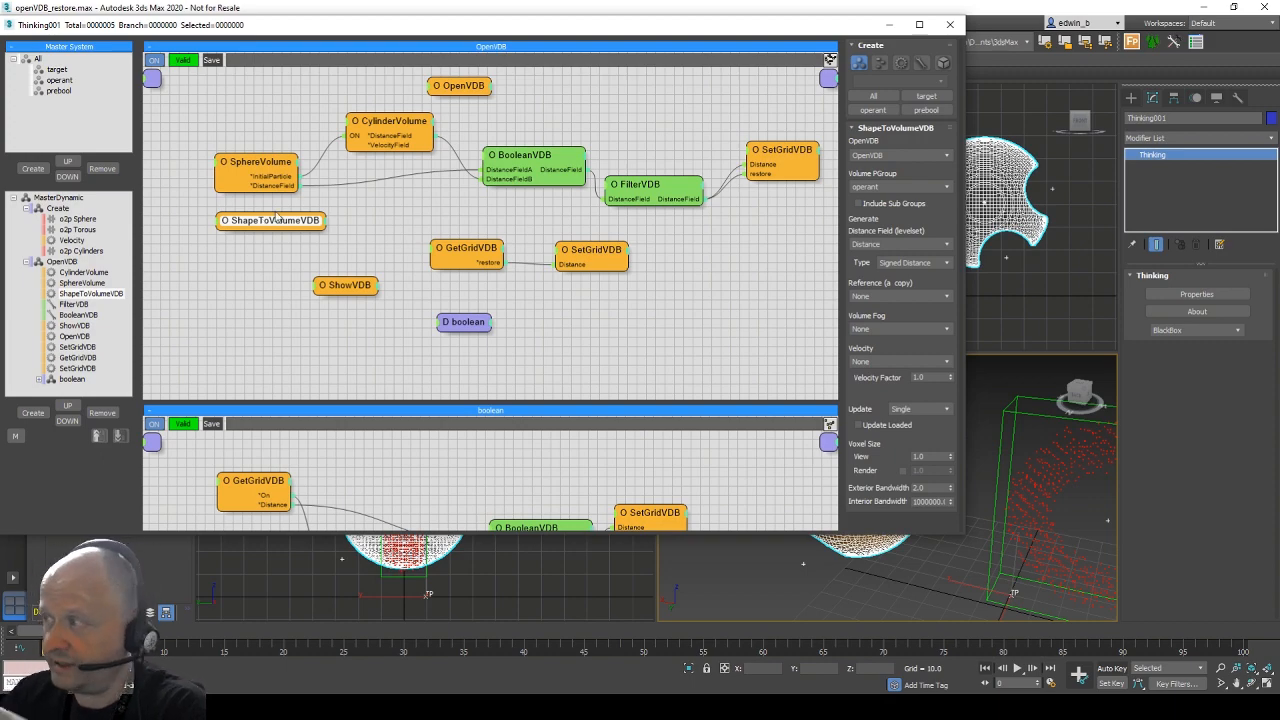
Check the torus in the viewports and inspect the GetGridVDB restore output and the SetGridVDB node it feeds.
drag(630, 29, 369, 46)
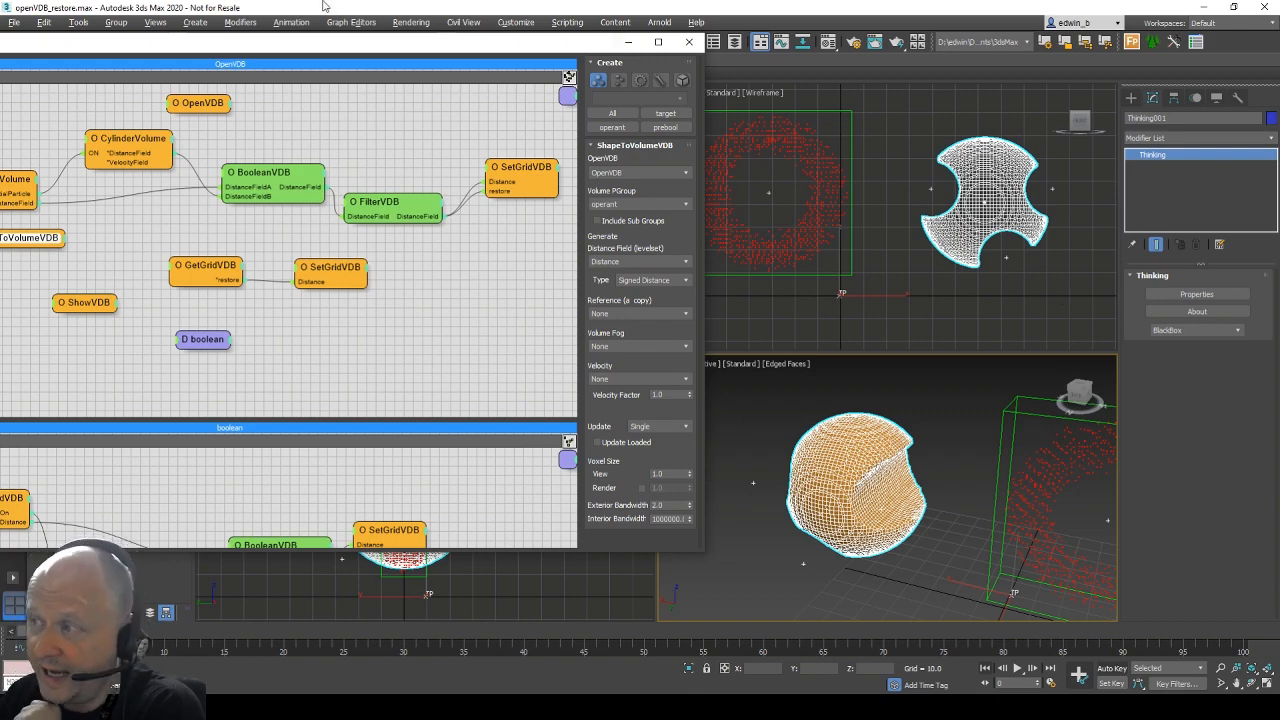
drag(205, 48, 411, 47)
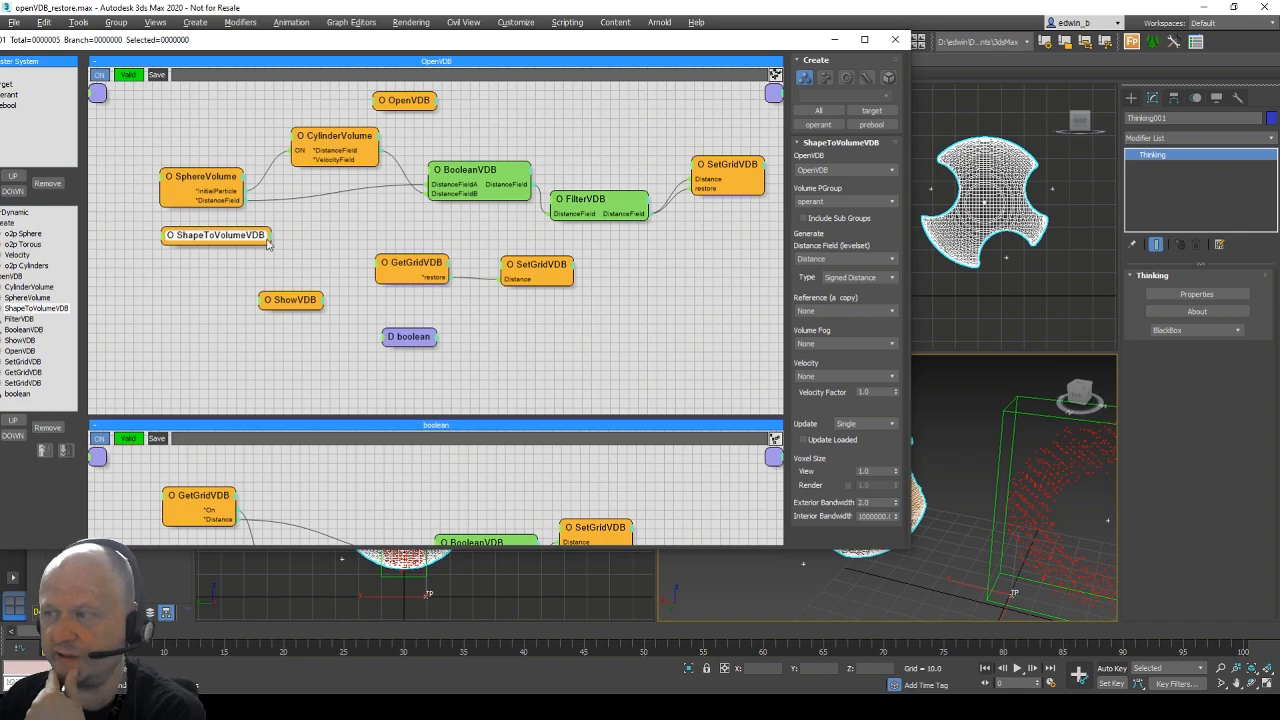
drag(426, 40, 463, 17)
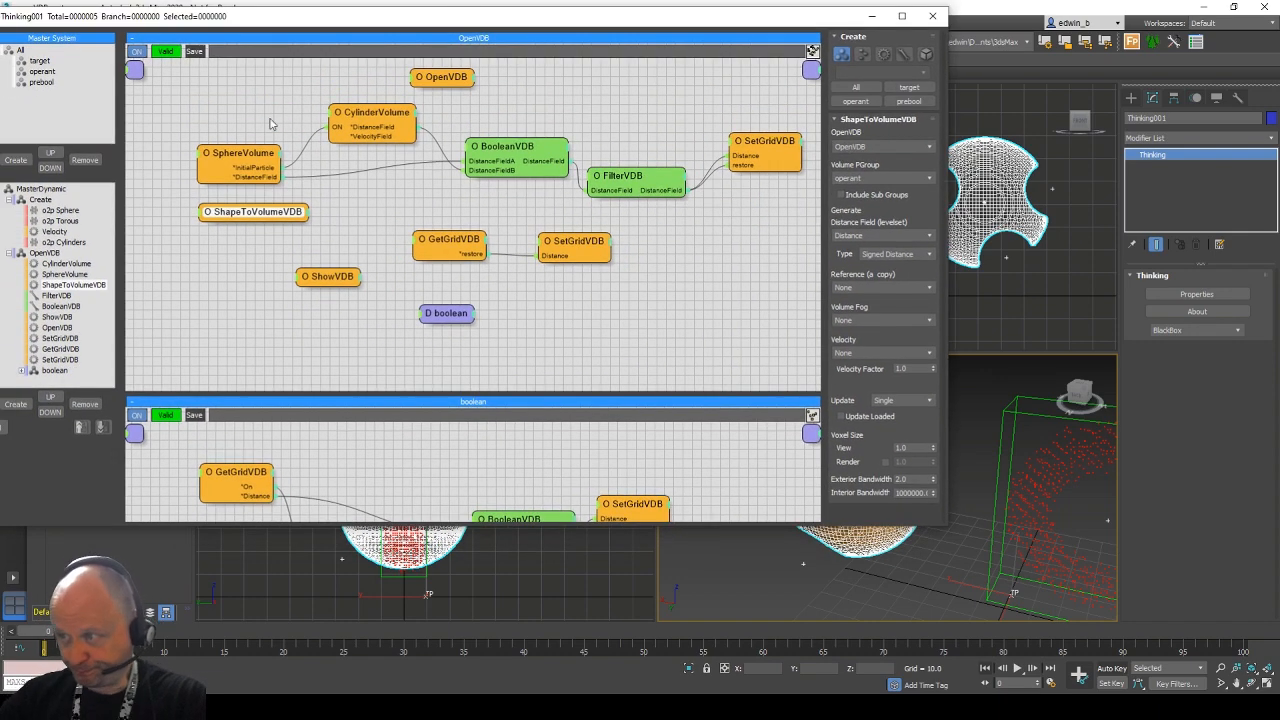
click(459, 247)
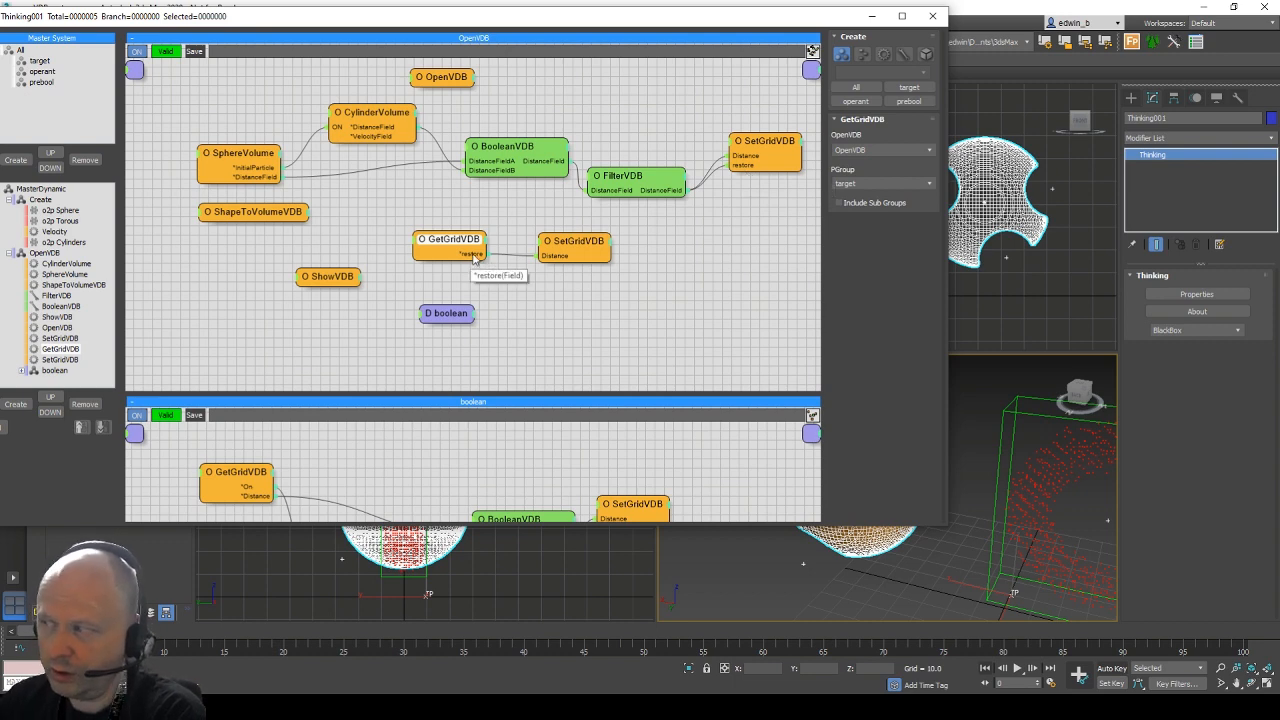
click(566, 264)
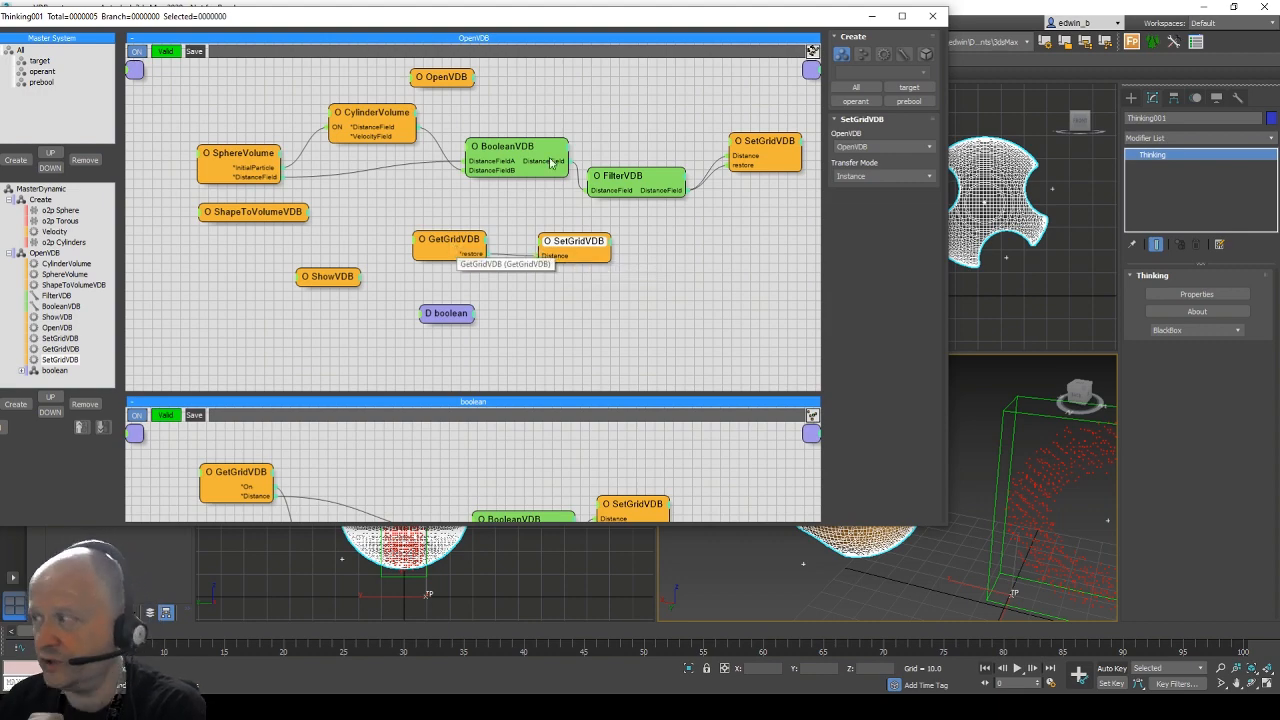
Uncover the Front and Perspective viewports, play the animation with the restore grid active and rewind to frame 0.
drag(660, 20, 490, 17)
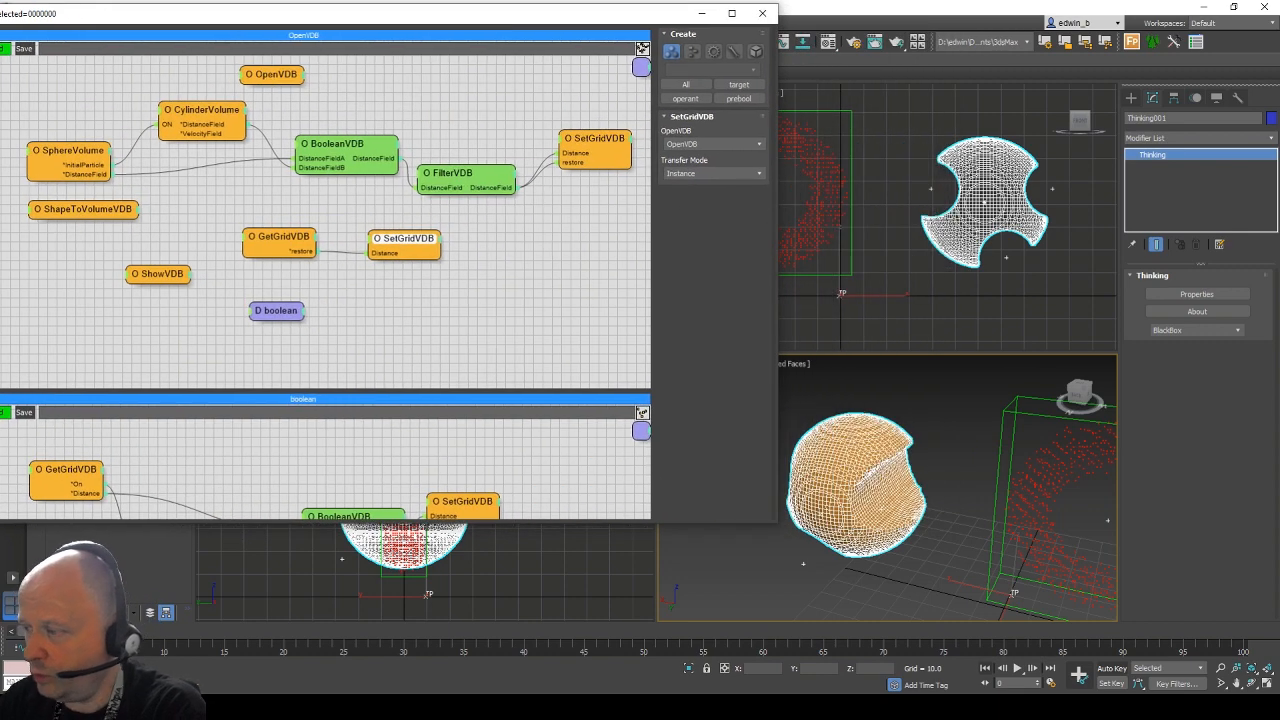
click(1017, 668)
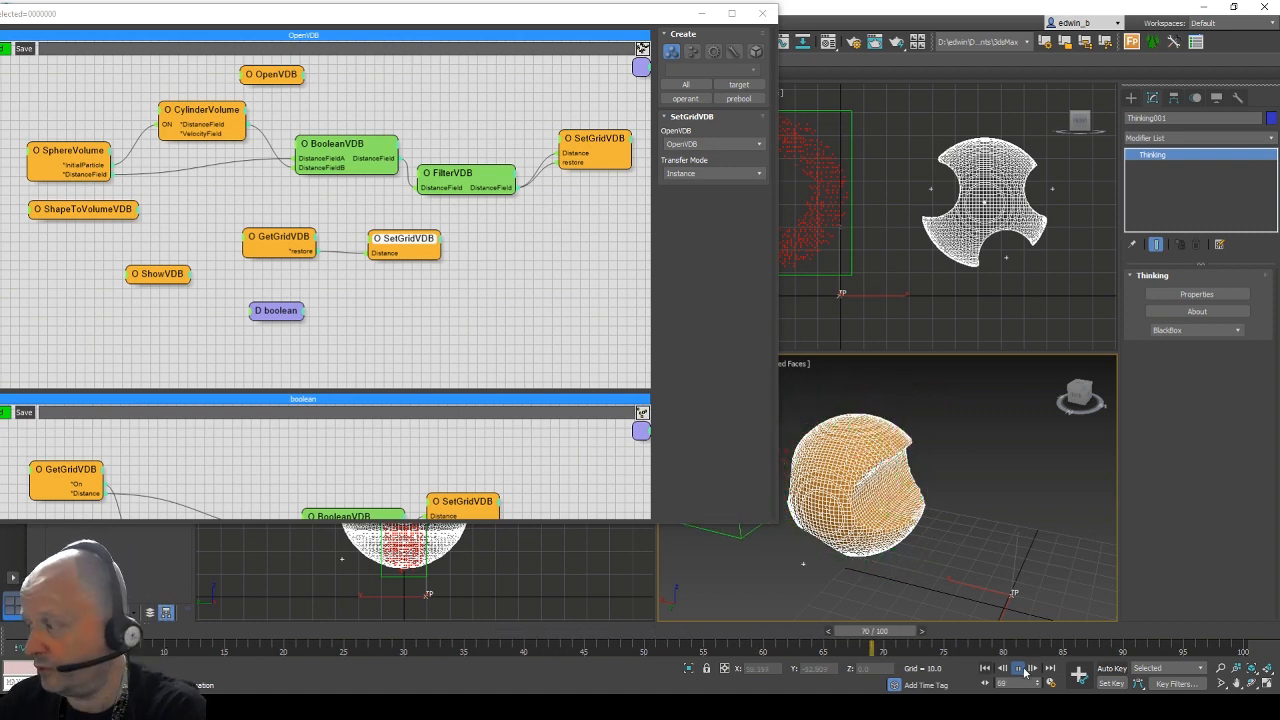
click(1023, 671)
click(986, 670)
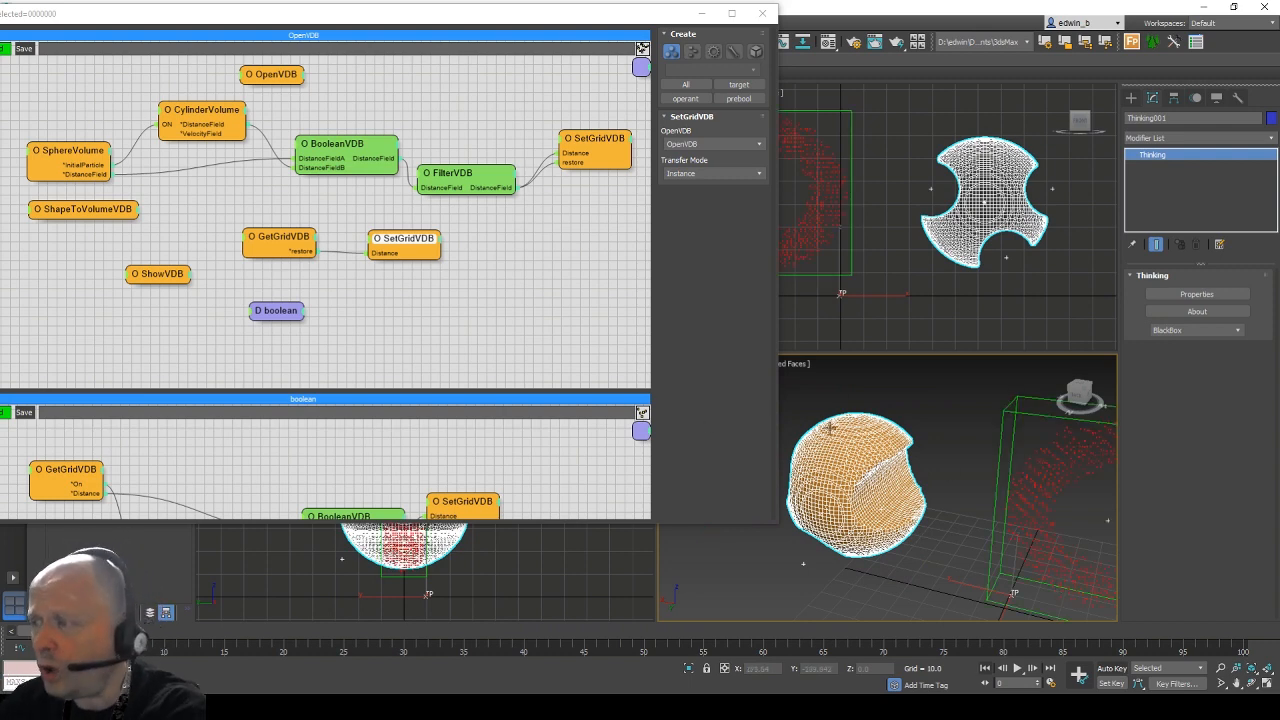
Disable the GetGridVDB restore node, play the animation from the start to frame 80, and examine the cut sphere in Perspective.
right_click(276, 238)
click(266, 242)
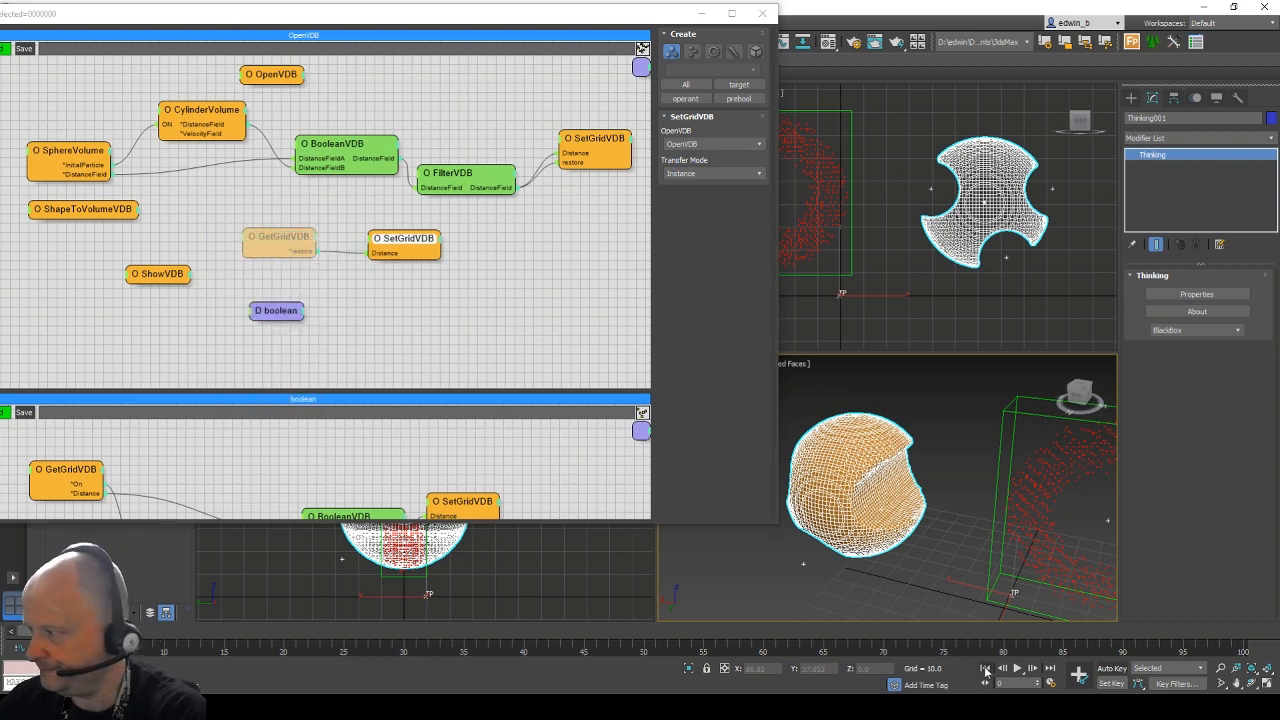
click(1017, 668)
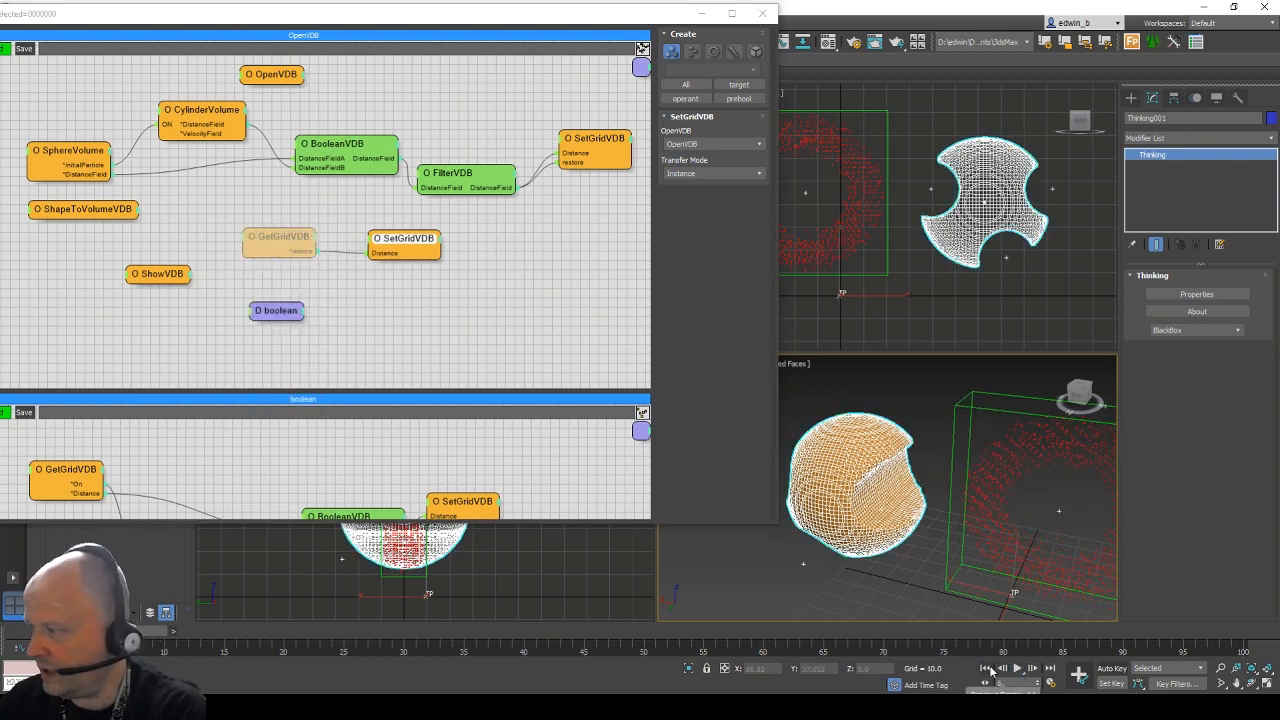
click(986, 669)
click(1018, 668)
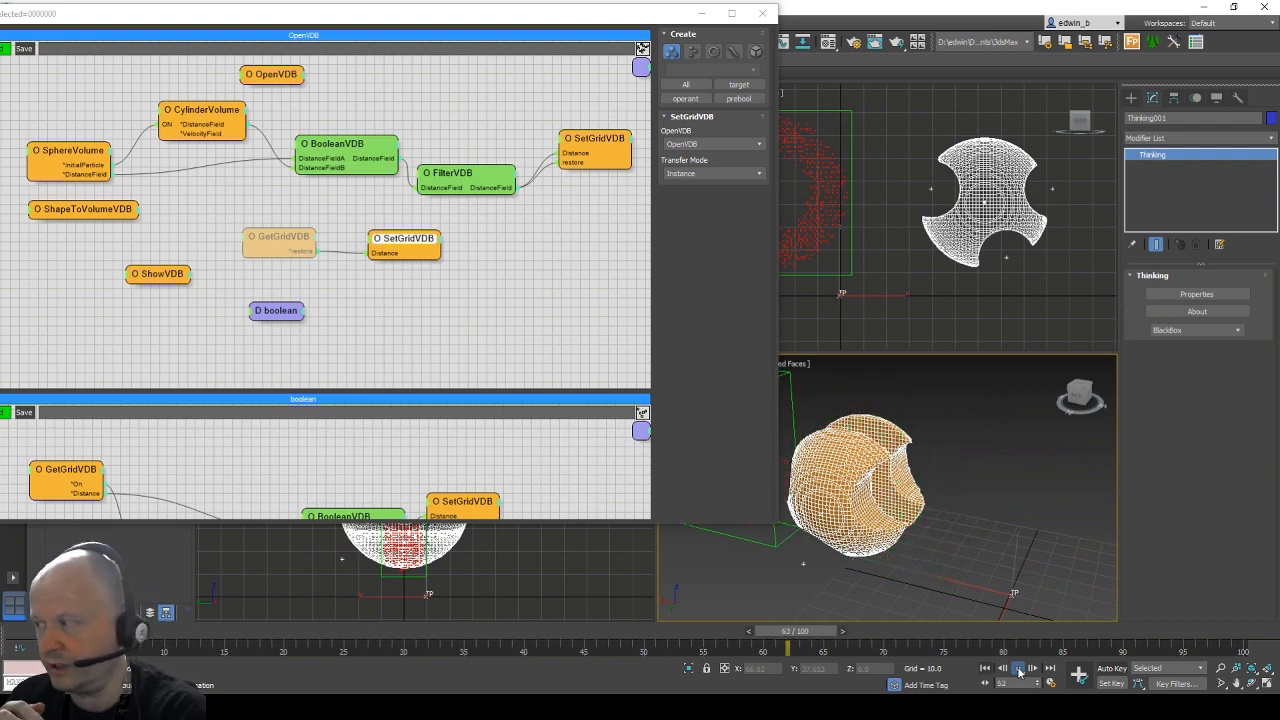
click(1019, 669)
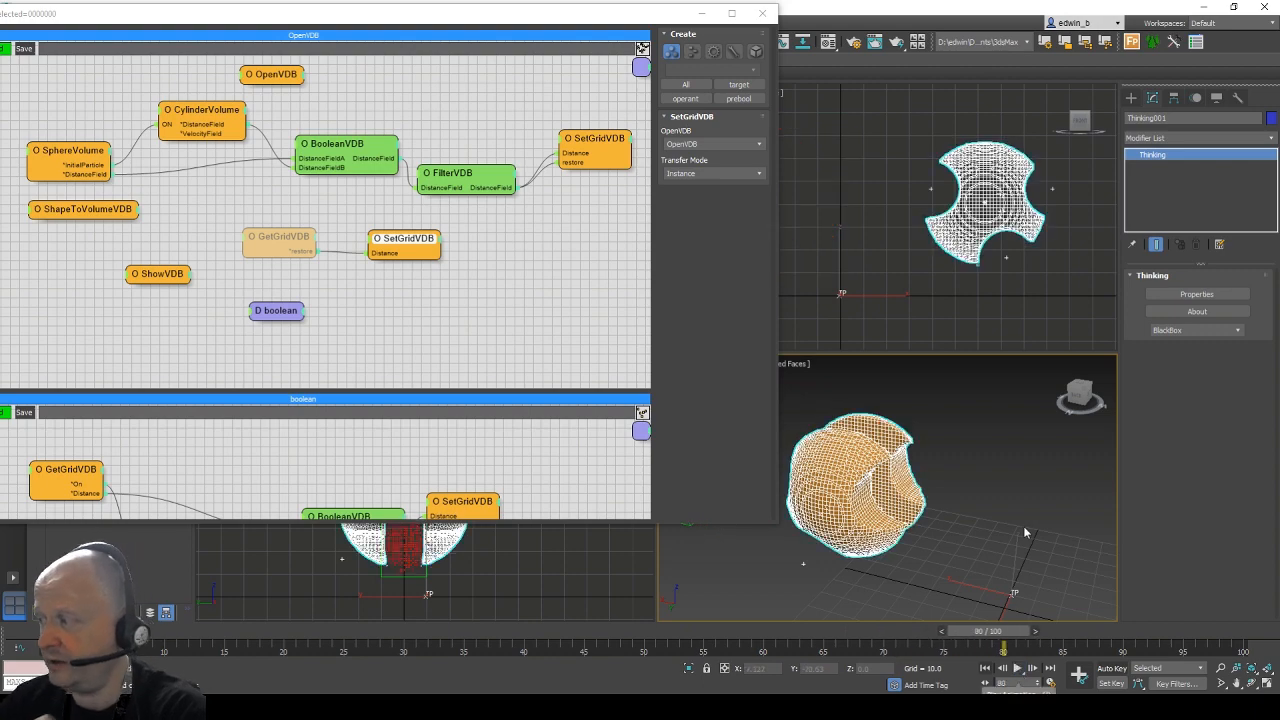
mouse_move(956, 514)
alt+middle_down()
mouse_move(888, 515)
mouse_move(857, 478)
mouse_move(944, 551)
mouse_move(917, 604)
mouse_move(915, 517)
mouse_move(1036, 504)
mouse_move(895, 508)
alt+middle_up()
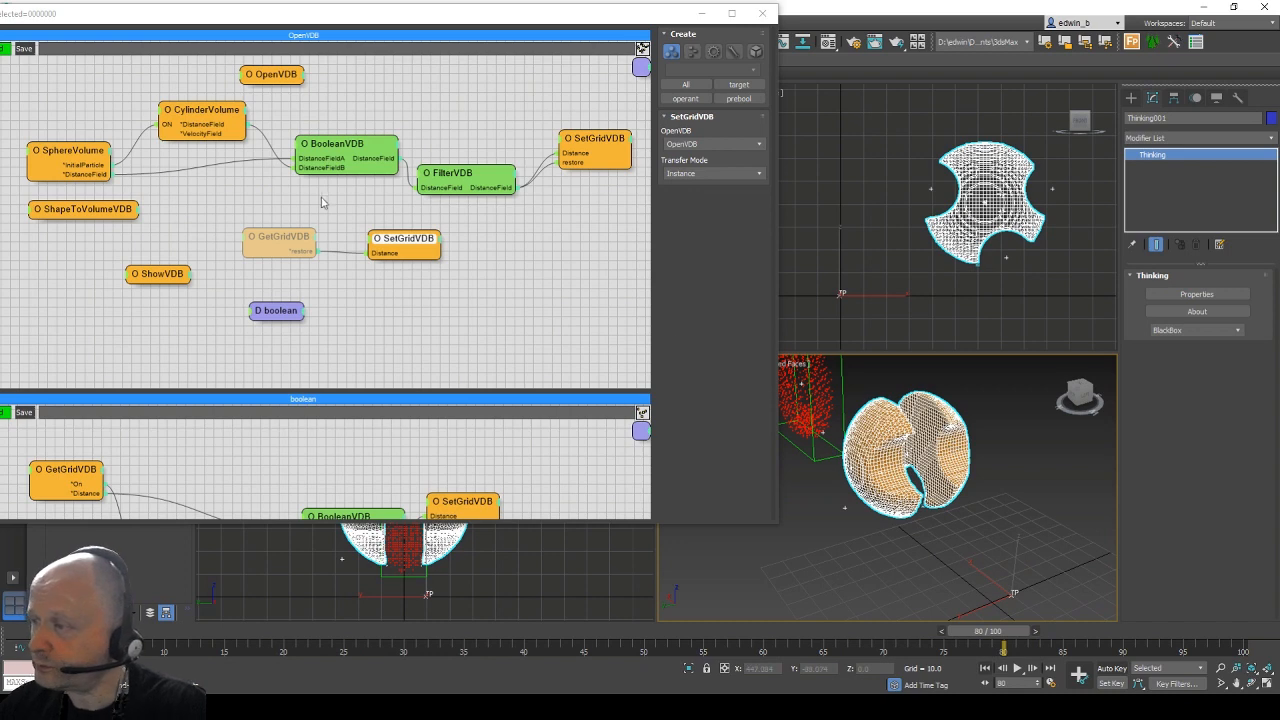
Re-enable the GetGridVDB restore node, replay the animation to frame 45 to examine the sphere, and rewind to frame 0.
right_click(280, 241)
click(280, 244)
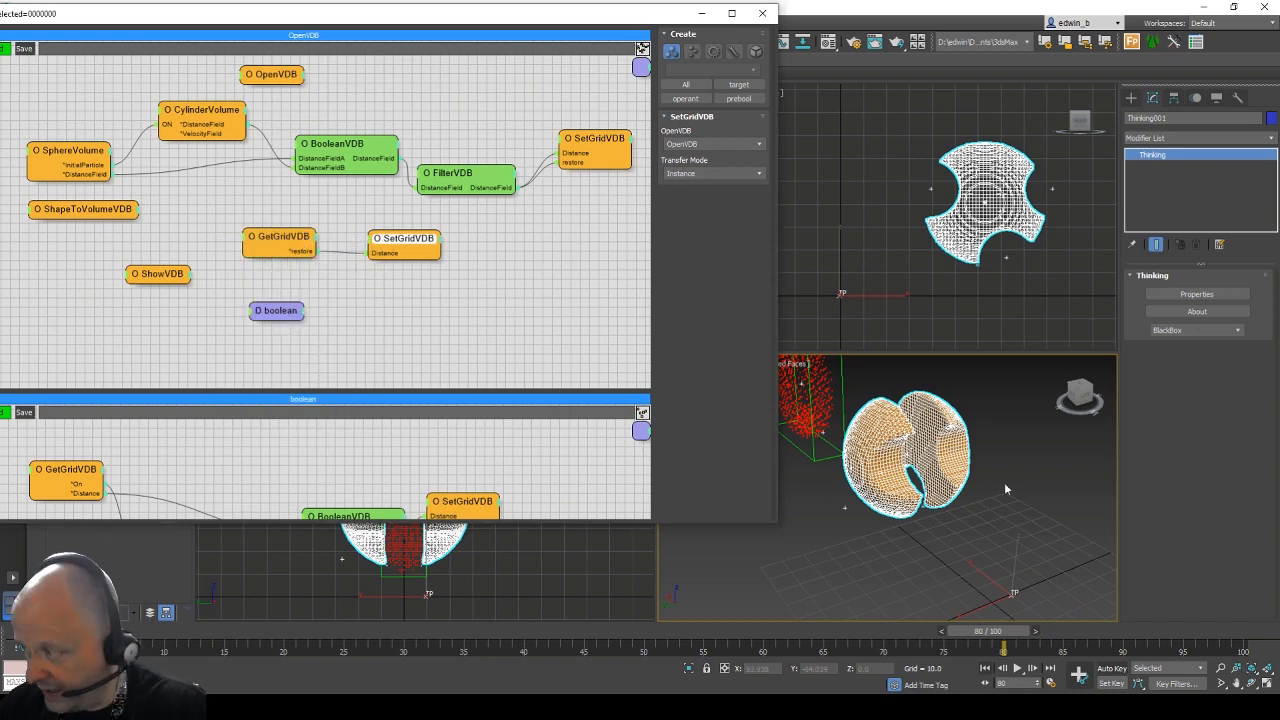
click(988, 670)
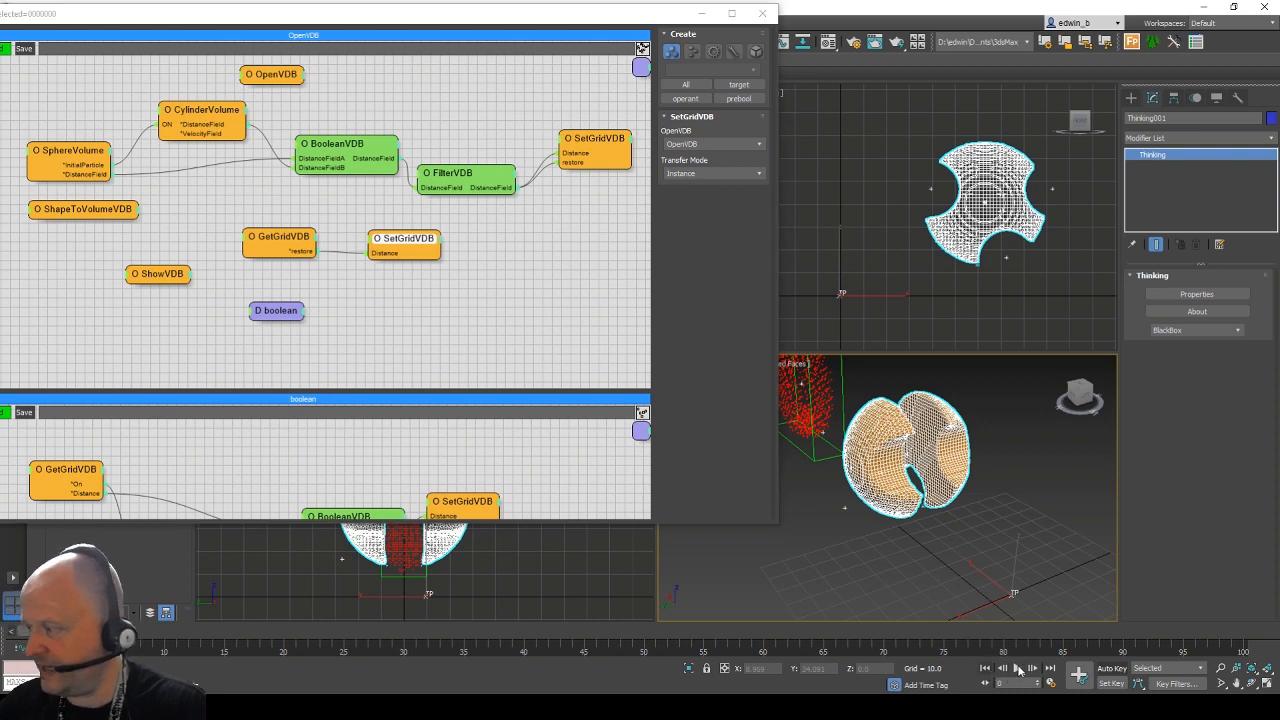
click(1018, 669)
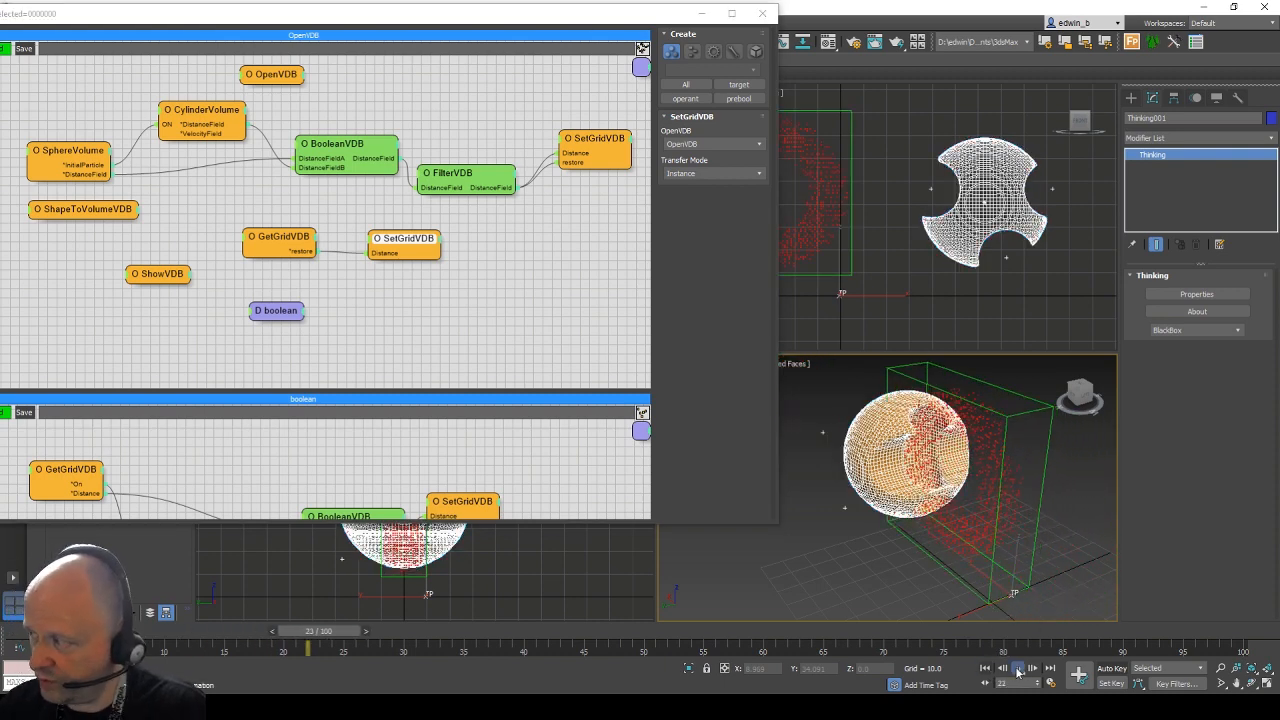
click(1018, 669)
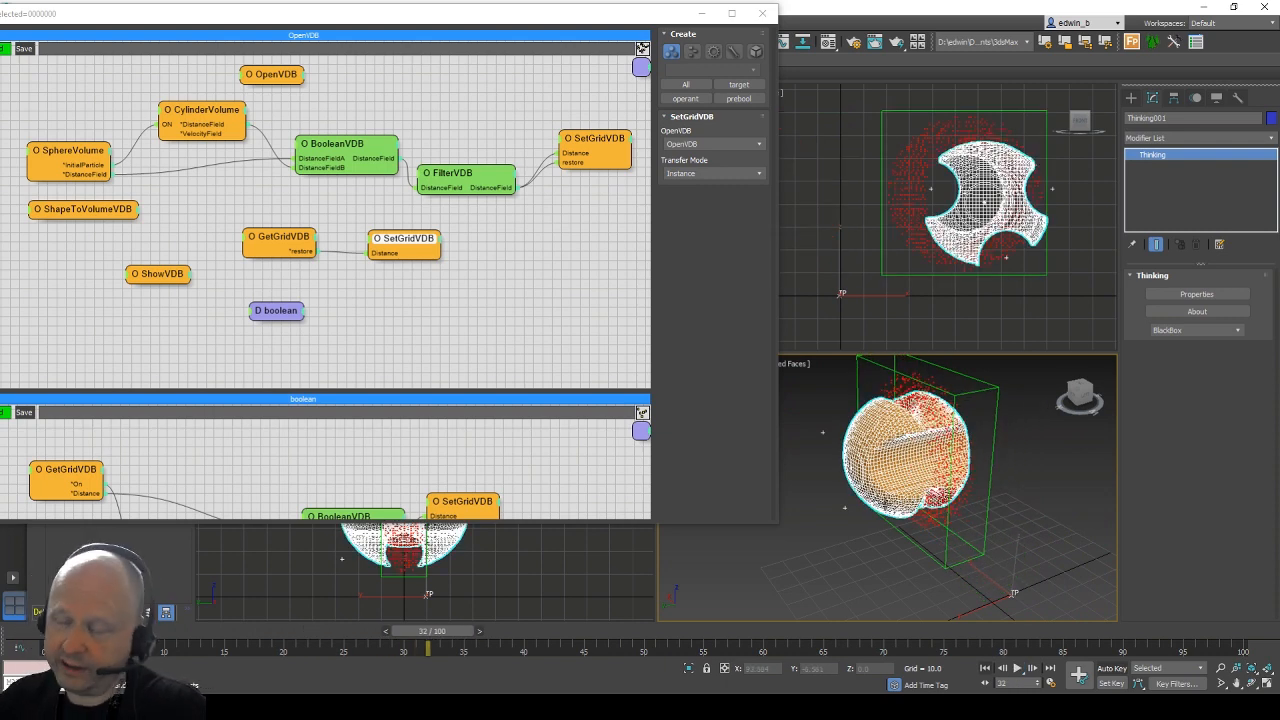
click(1015, 670)
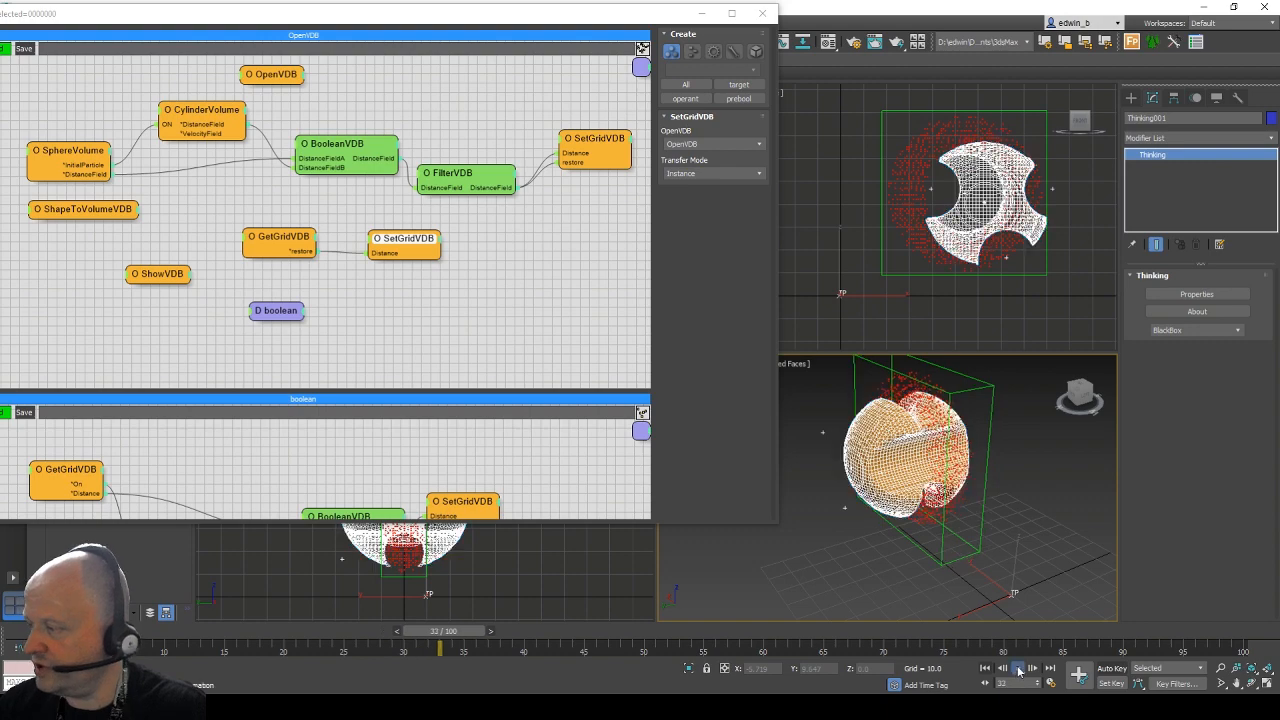
click(1018, 670)
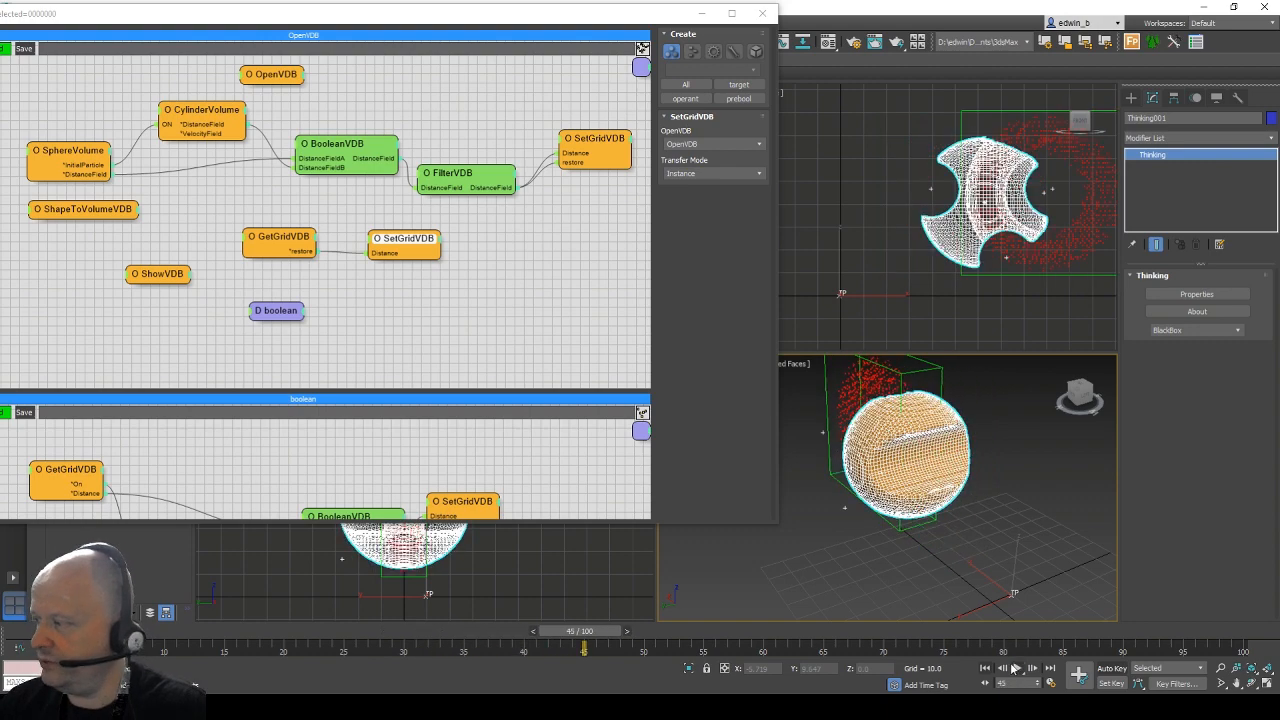
alt+middle_drag(935, 500, 899, 503)
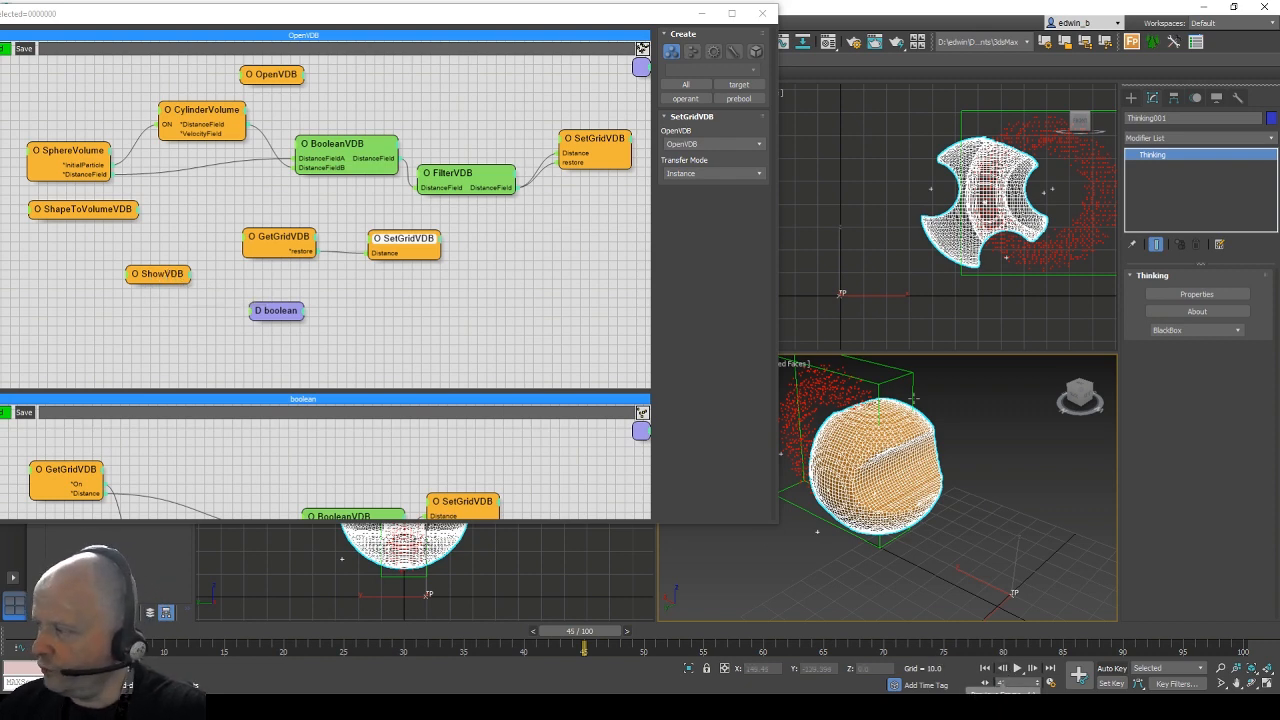
click(985, 668)
click(986, 669)
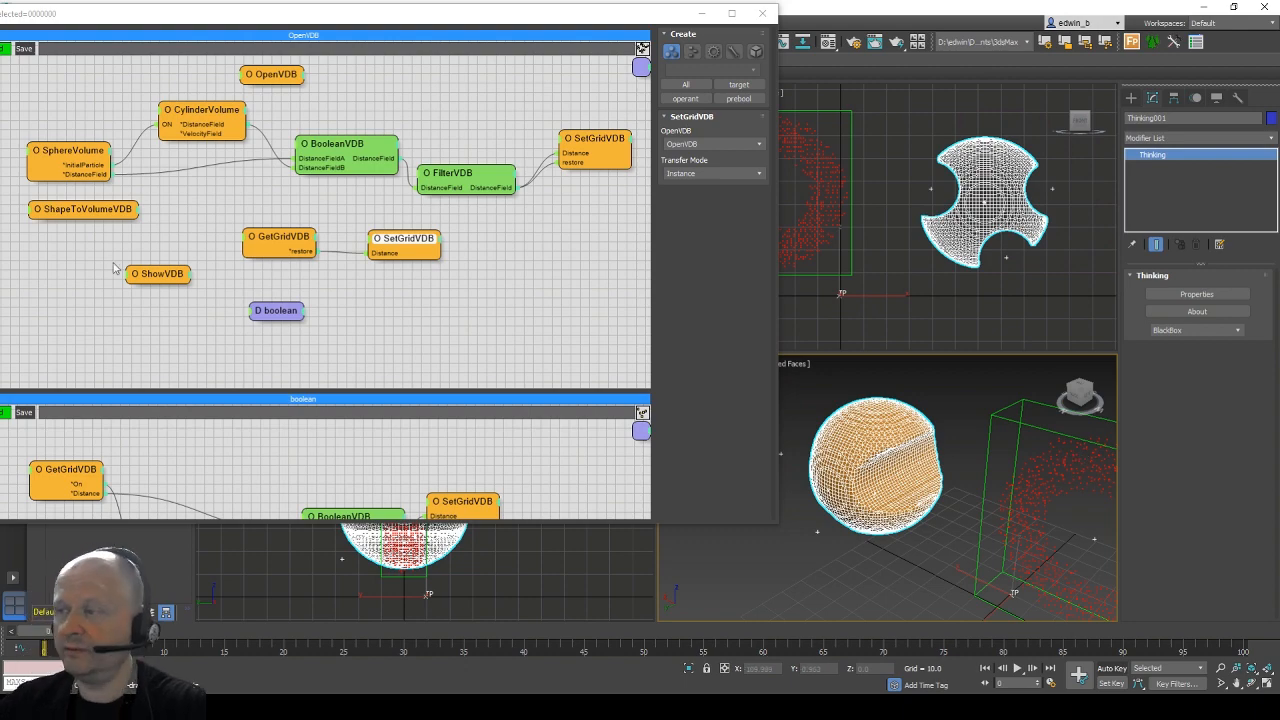
Move SphereVolume above CylinderVolume in the OpenVDB dynamic set's operator order.
drag(199, 17, 408, 22)
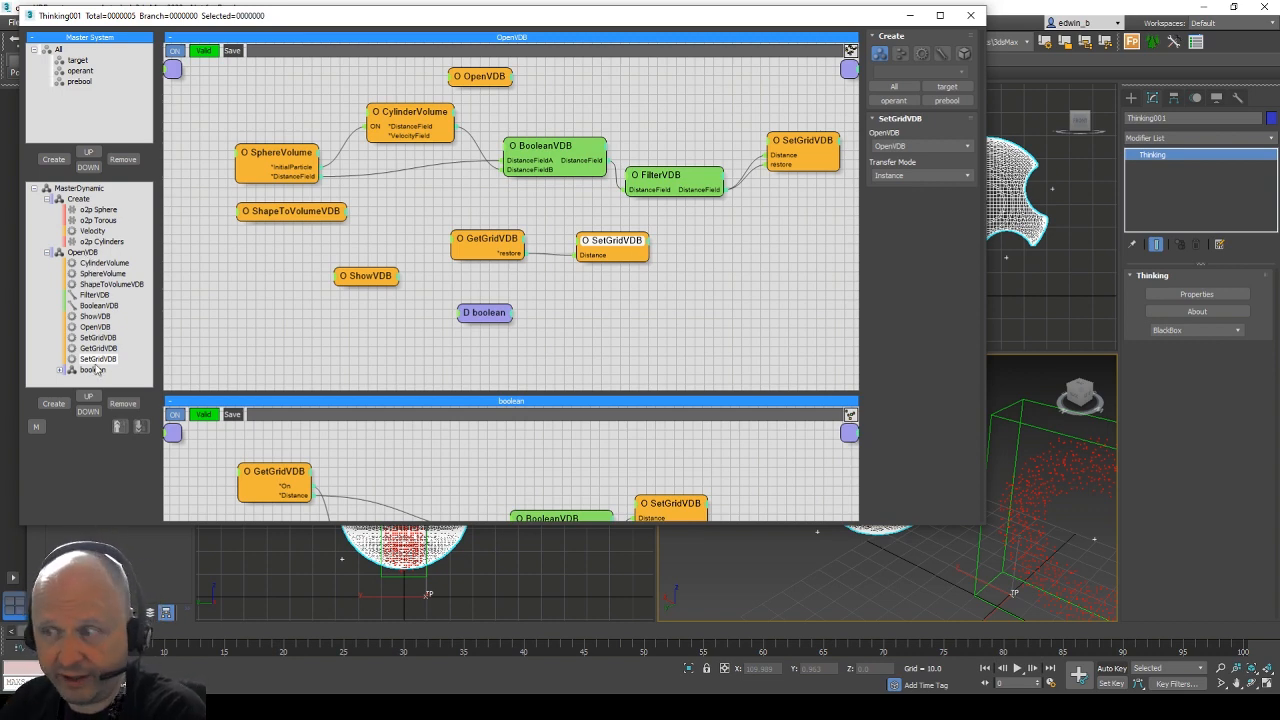
click(90, 264)
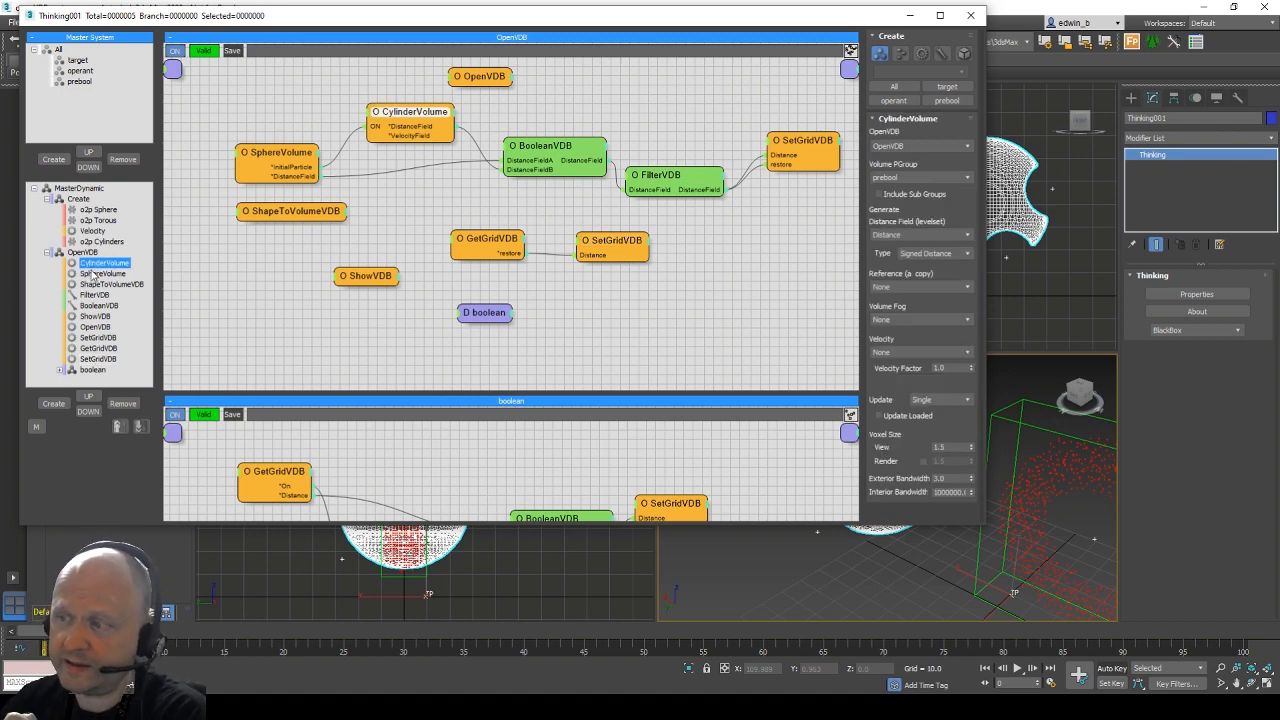
click(96, 273)
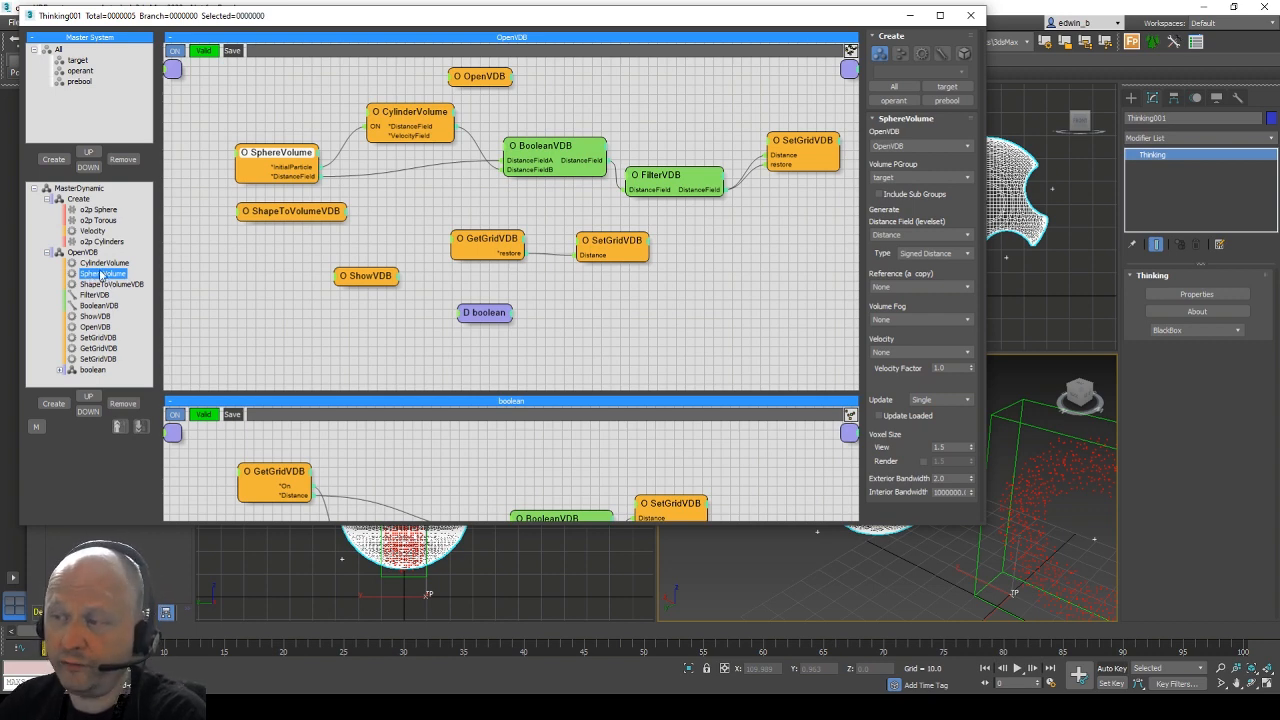
click(88, 396)
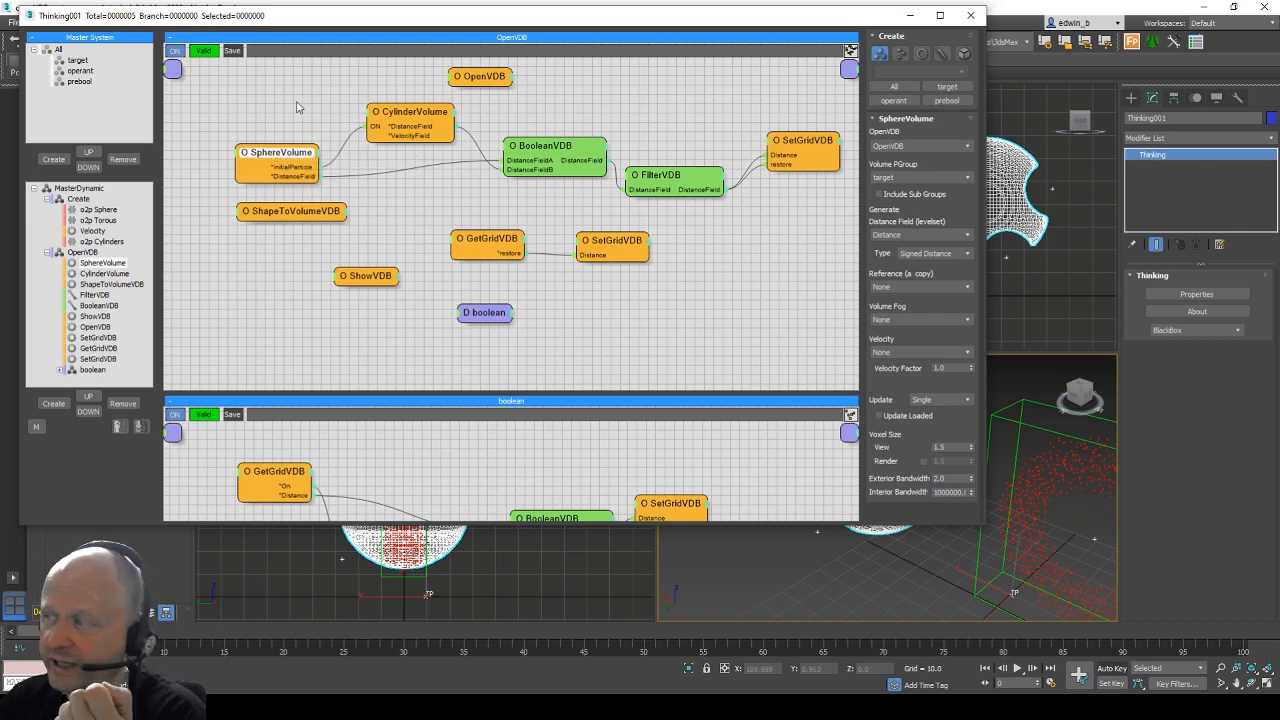
Examine the settings of CylinderVolume, ShapeToVolumeVDB and the restore GetGridVDB and SetGridVDB nodes in the OpenVDB dynamic set.
click(104, 273)
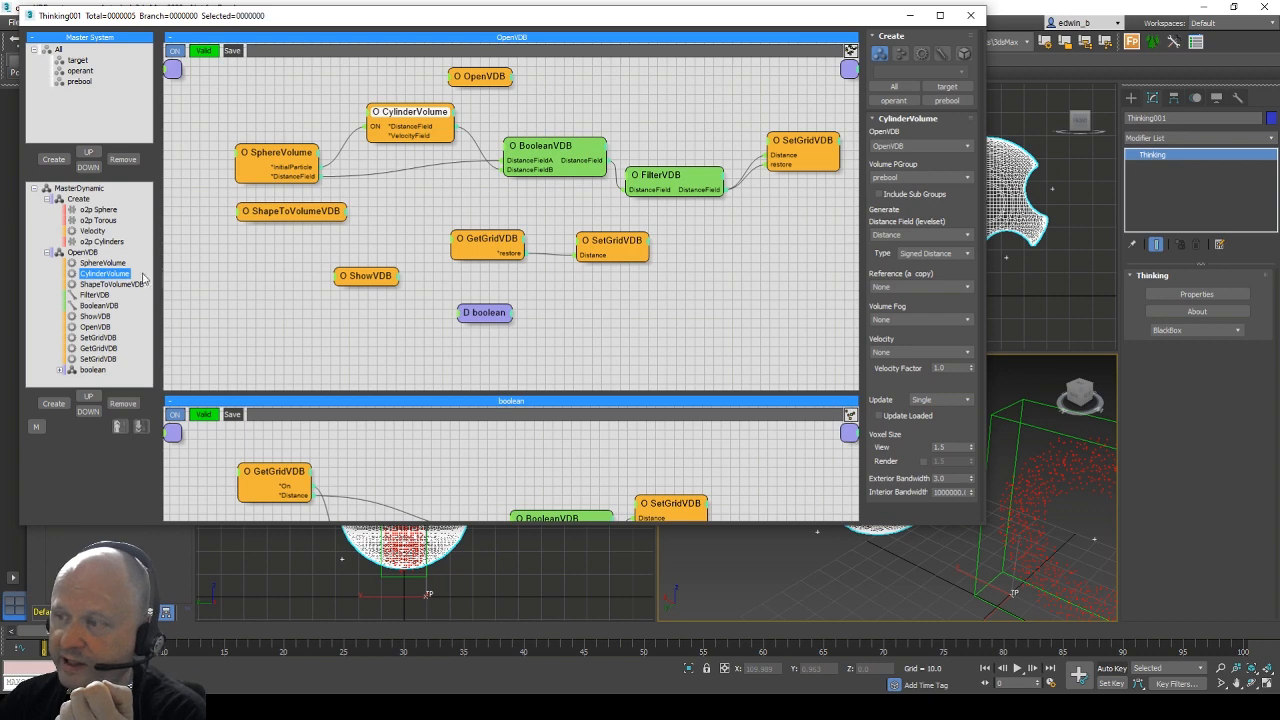
click(111, 284)
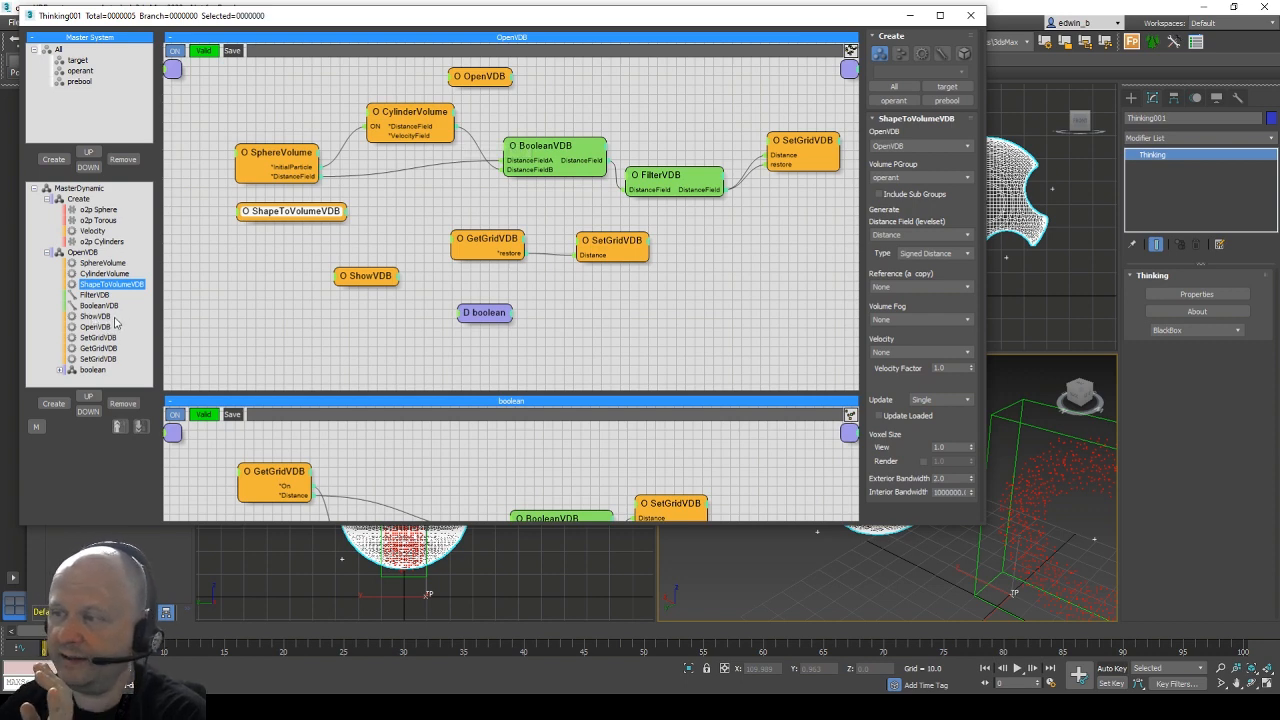
click(805, 140)
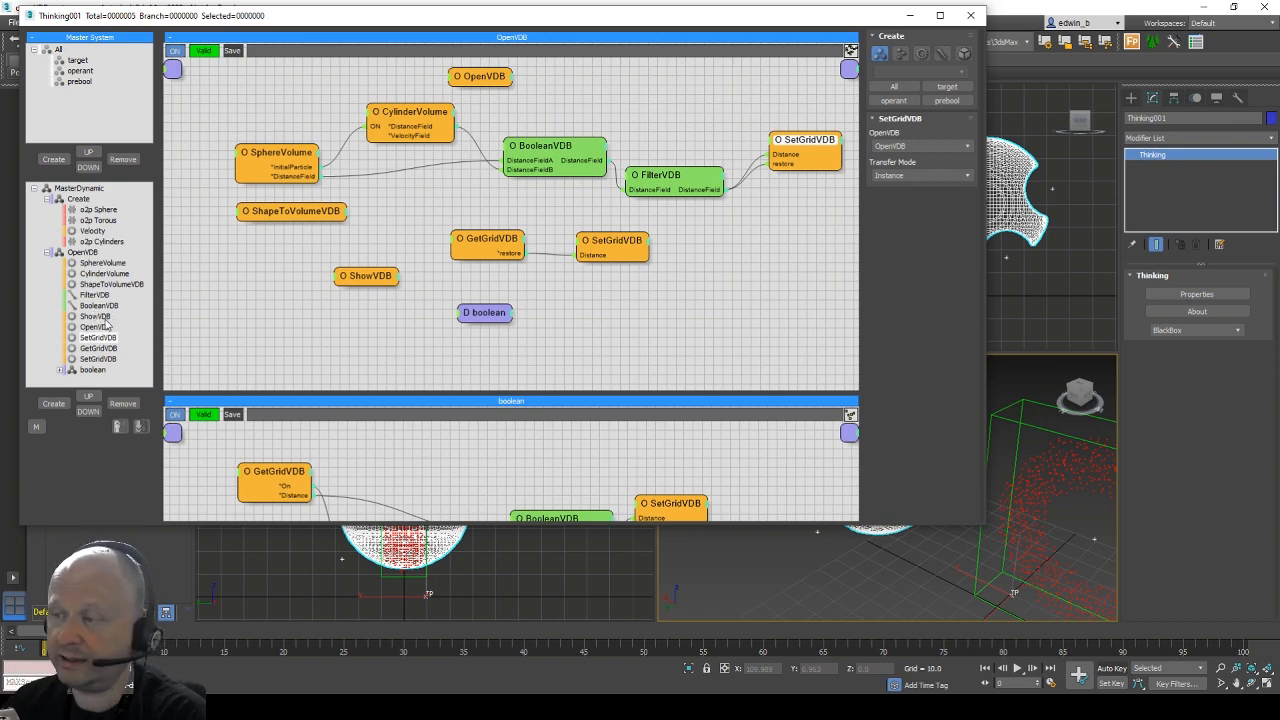
click(494, 240)
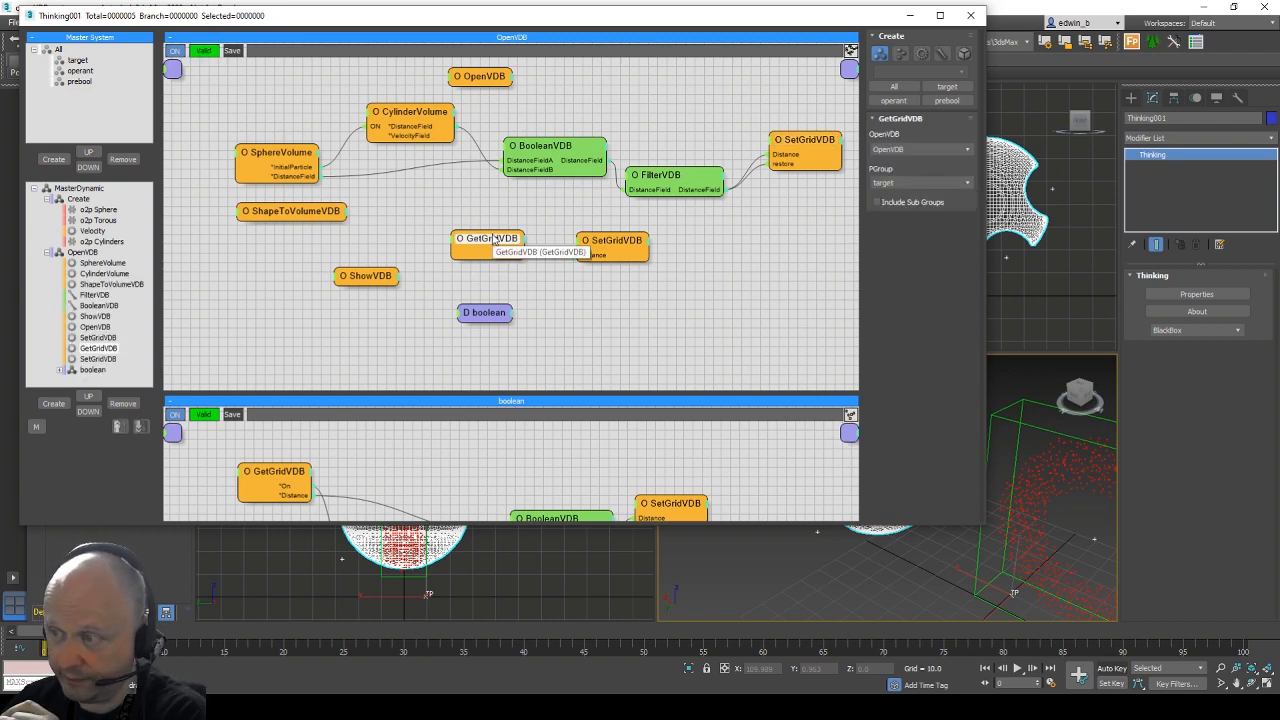
click(620, 242)
click(501, 248)
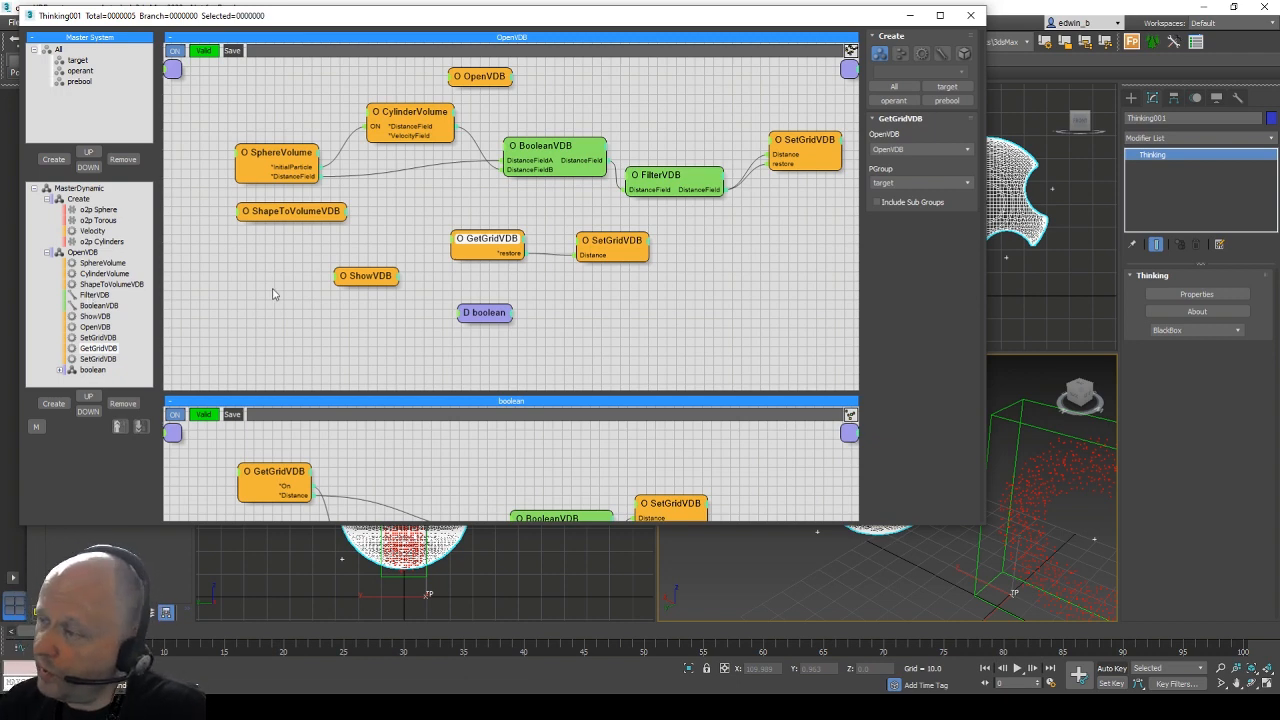
scroll(282, 283, down, 1)
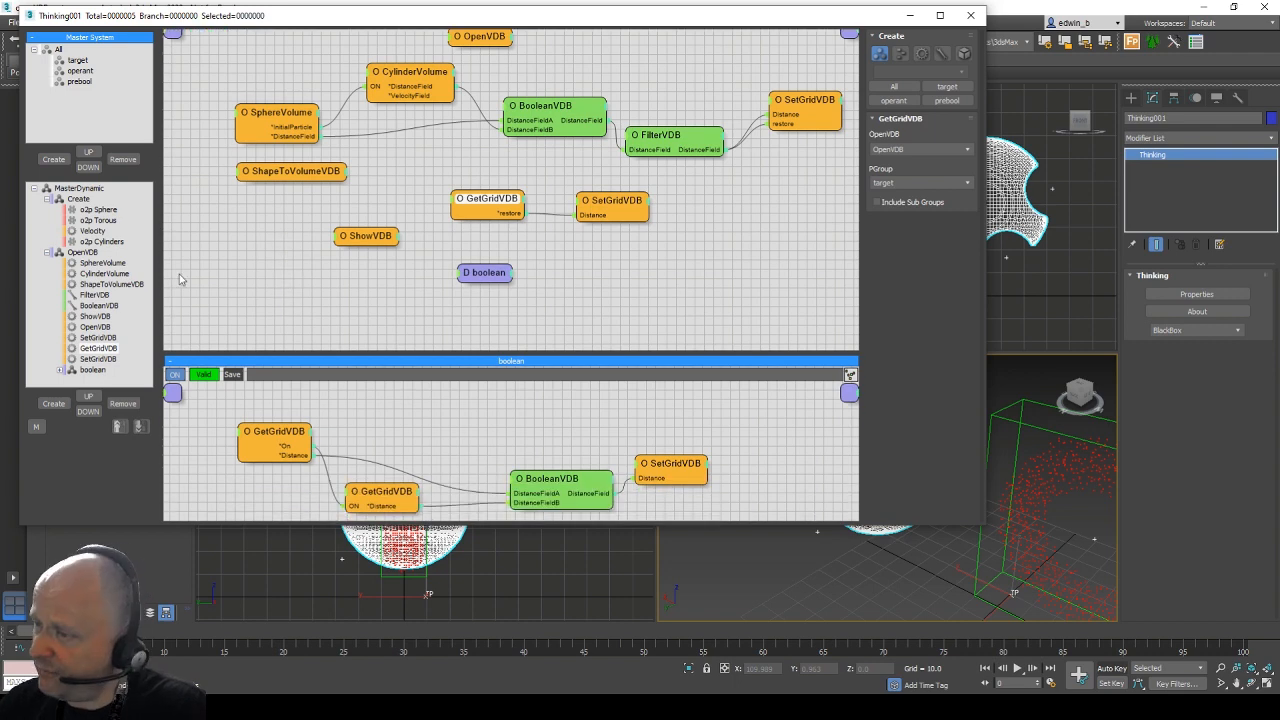
Open the boolean dynamic set and rearrange its BooleanVDB and SetGridVDB nodes for a clearer layout.
click(92, 370)
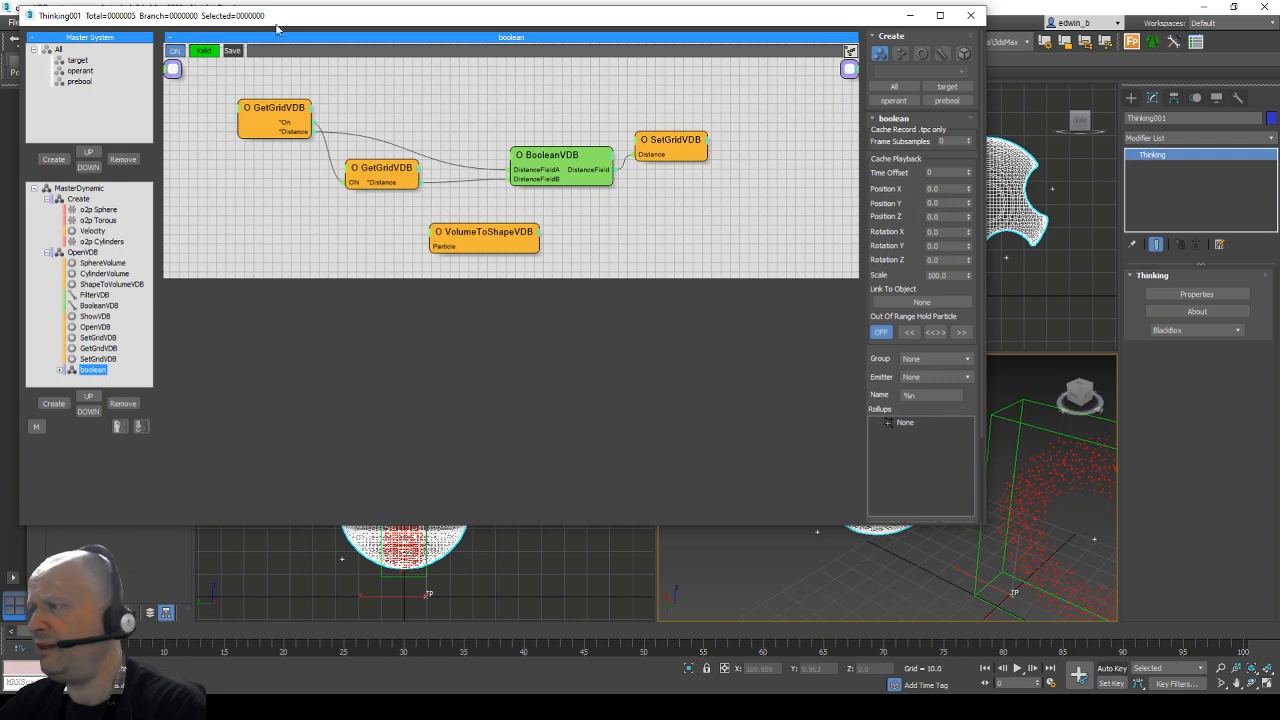
click(555, 146)
drag(555, 146, 517, 97)
drag(666, 140, 658, 135)
Rename the GetGridVDB node that uses the target group to SphereVolume in the boolean dynamic set.
click(271, 112)
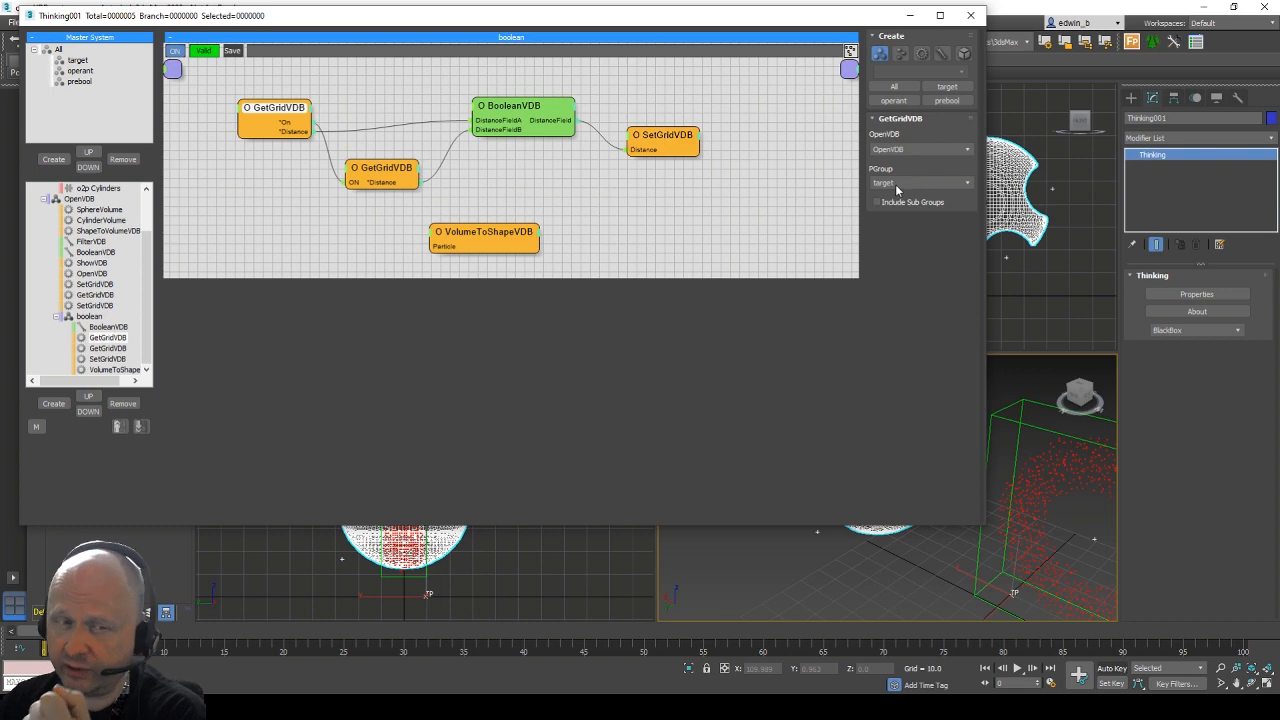
right_click(271, 109)
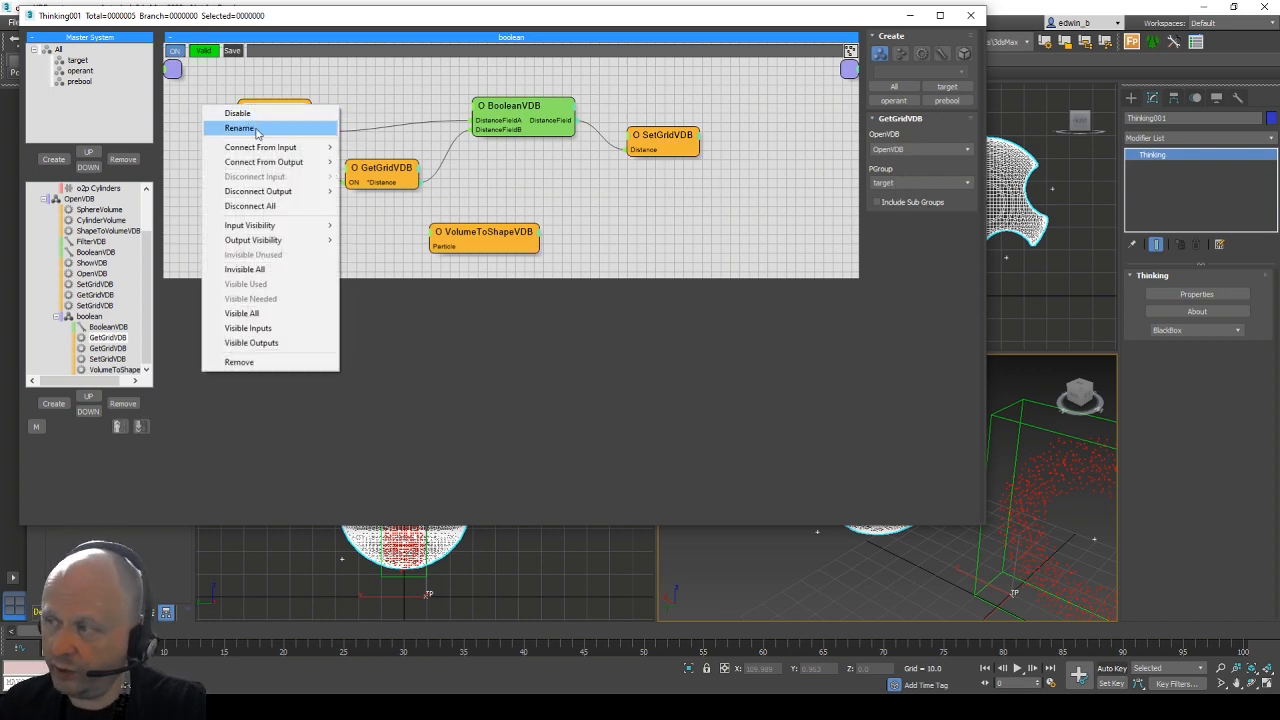
click(257, 129)
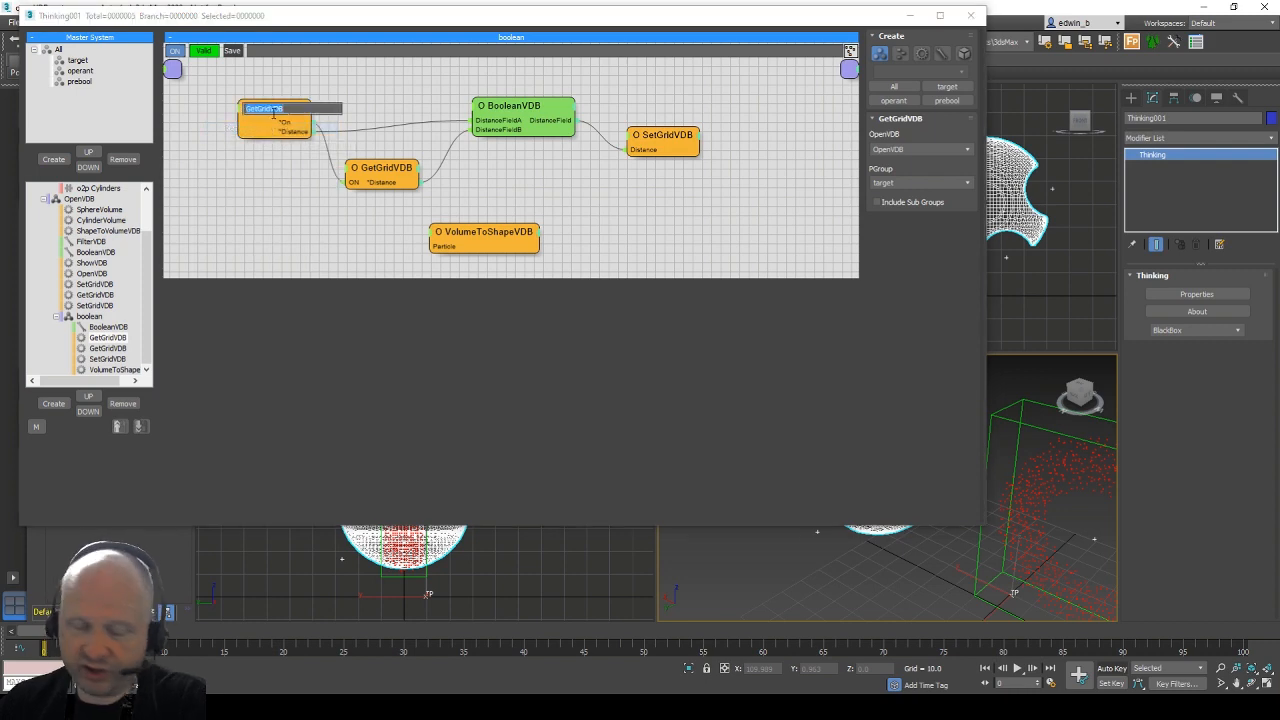
text(Sphere)
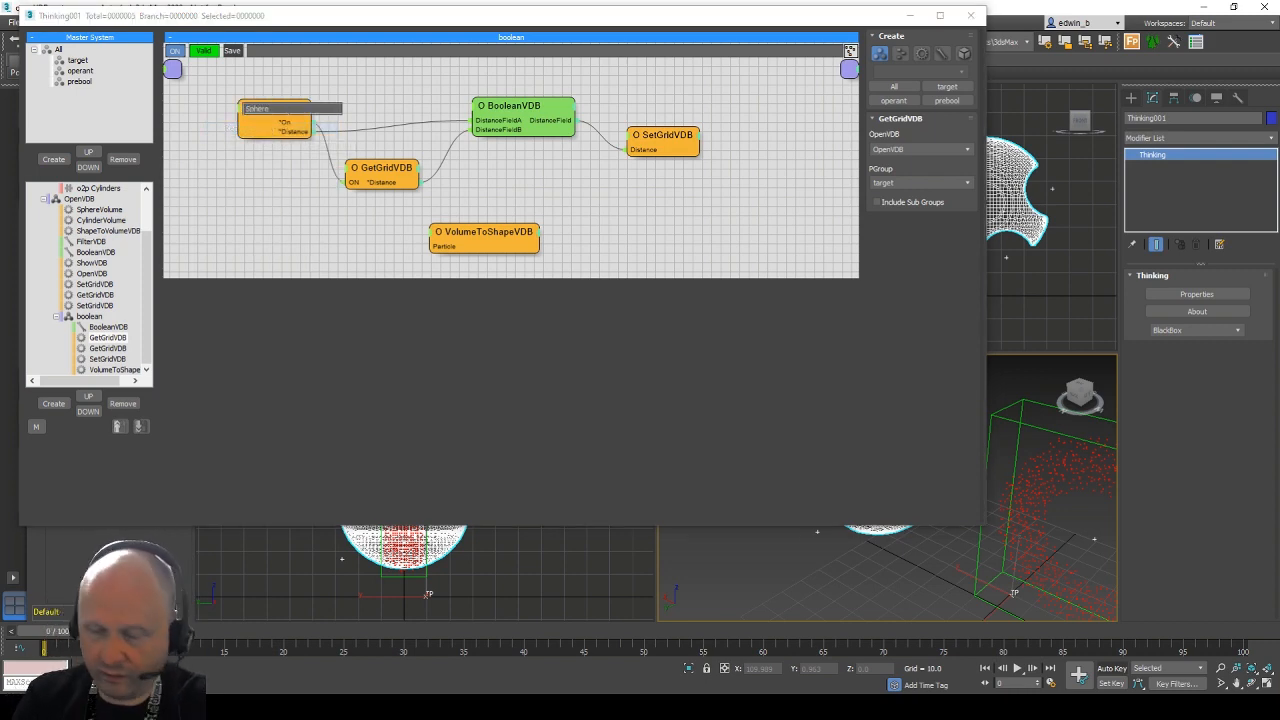
text(Volume)
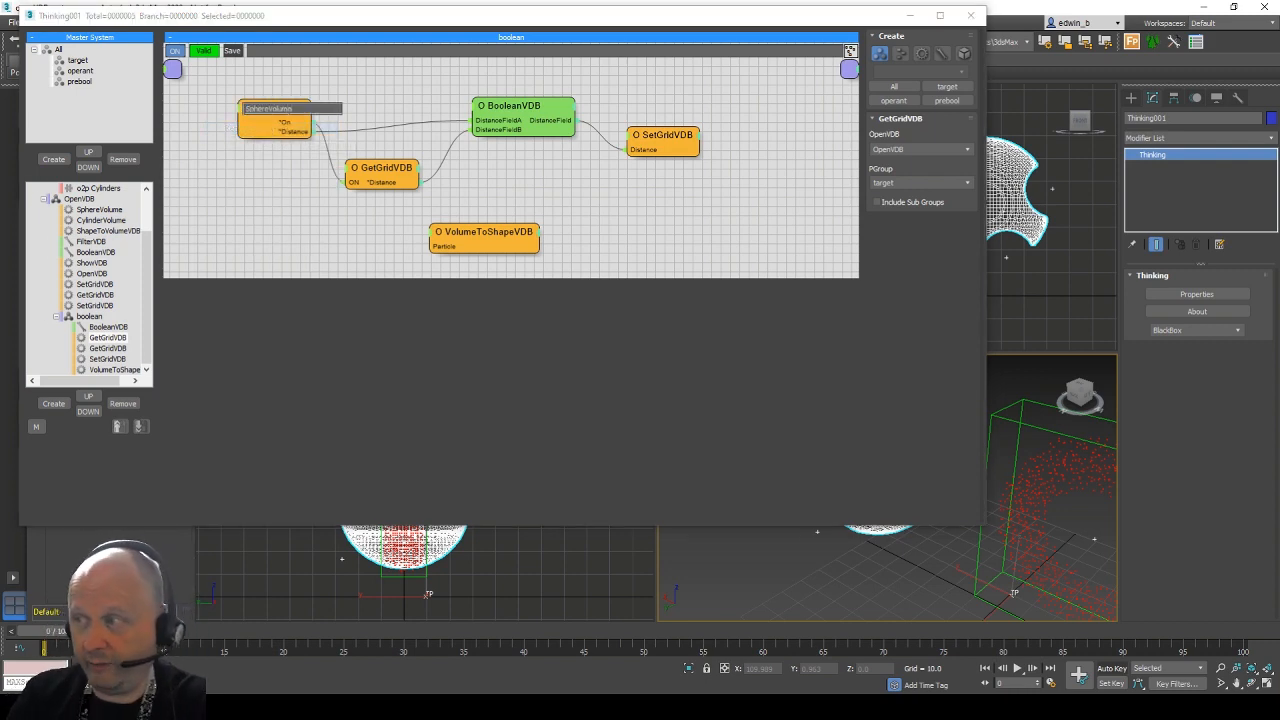
key(Return)
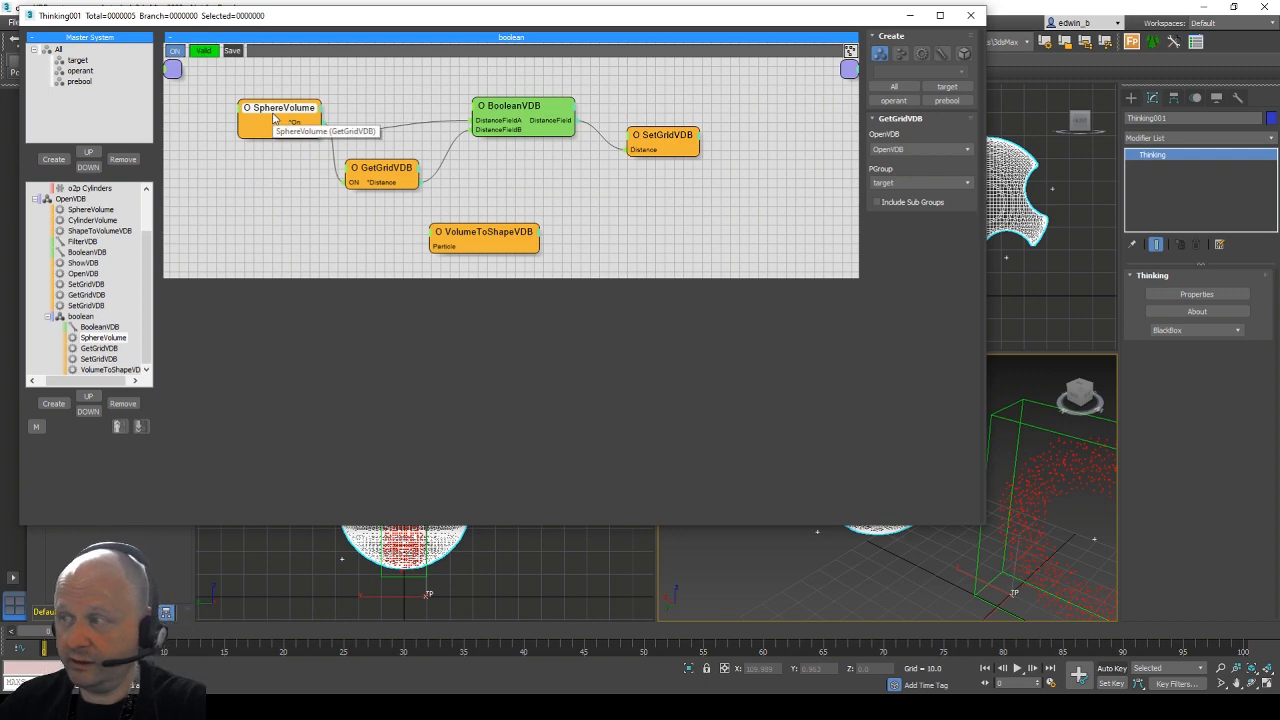
Rename the GetGridVDB node that uses the operant group to torusVolume.
click(374, 171)
right_click(374, 172)
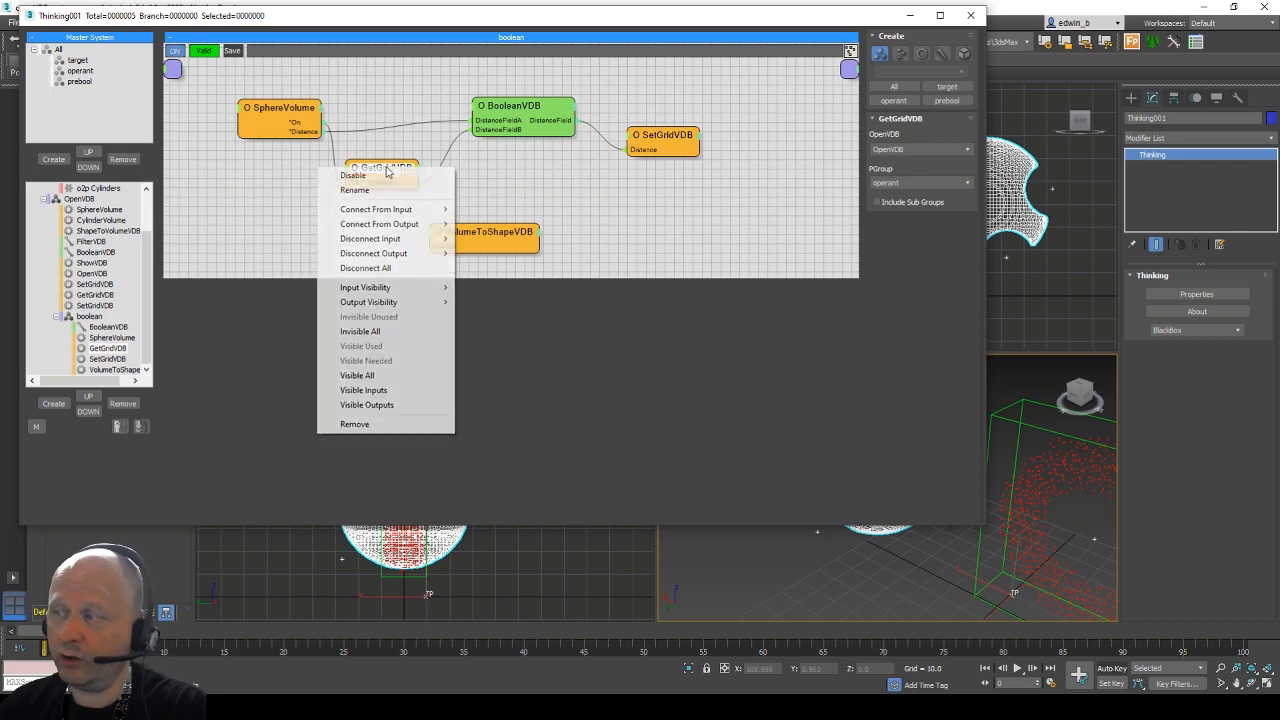
click(372, 173)
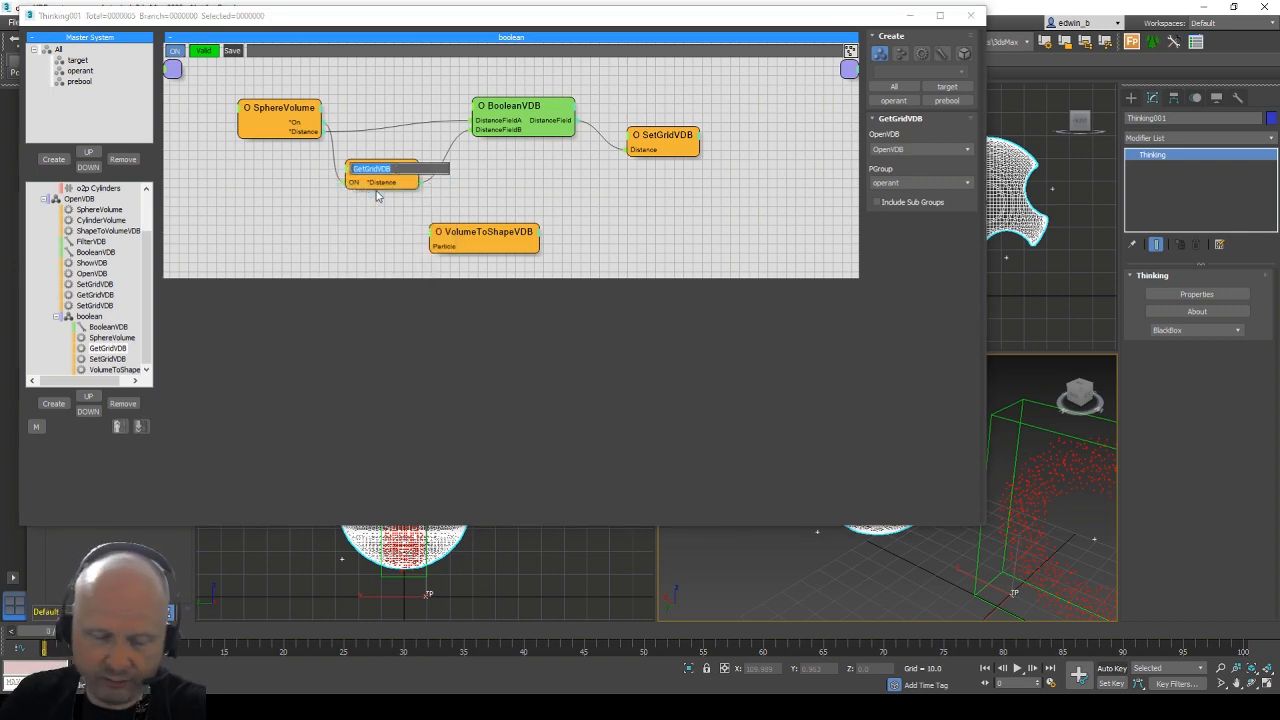
text(torus)
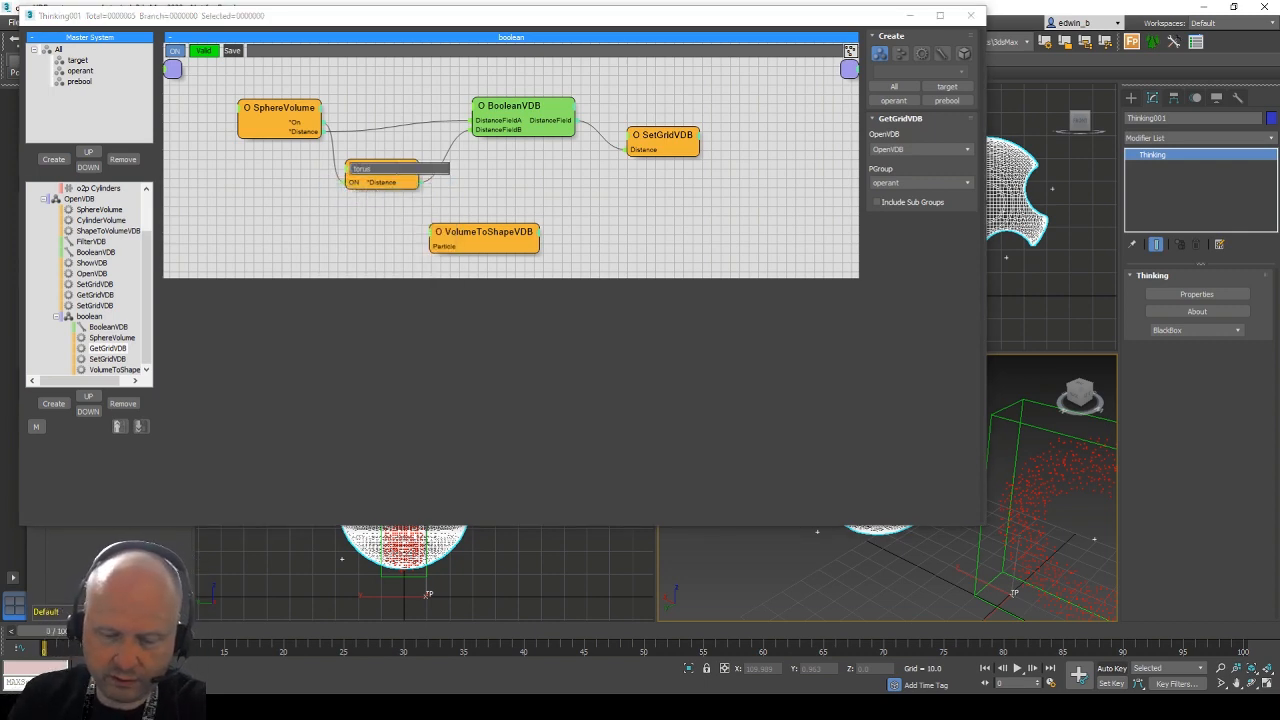
text(Volume)
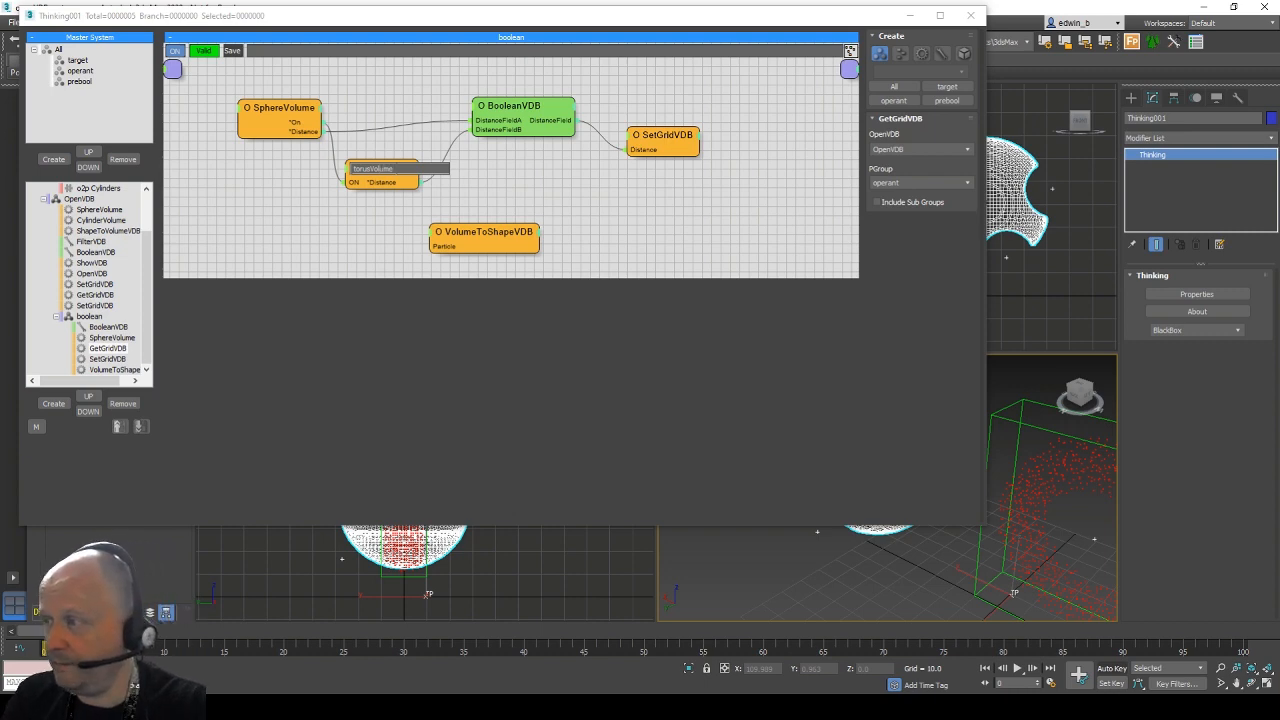
key(Return)
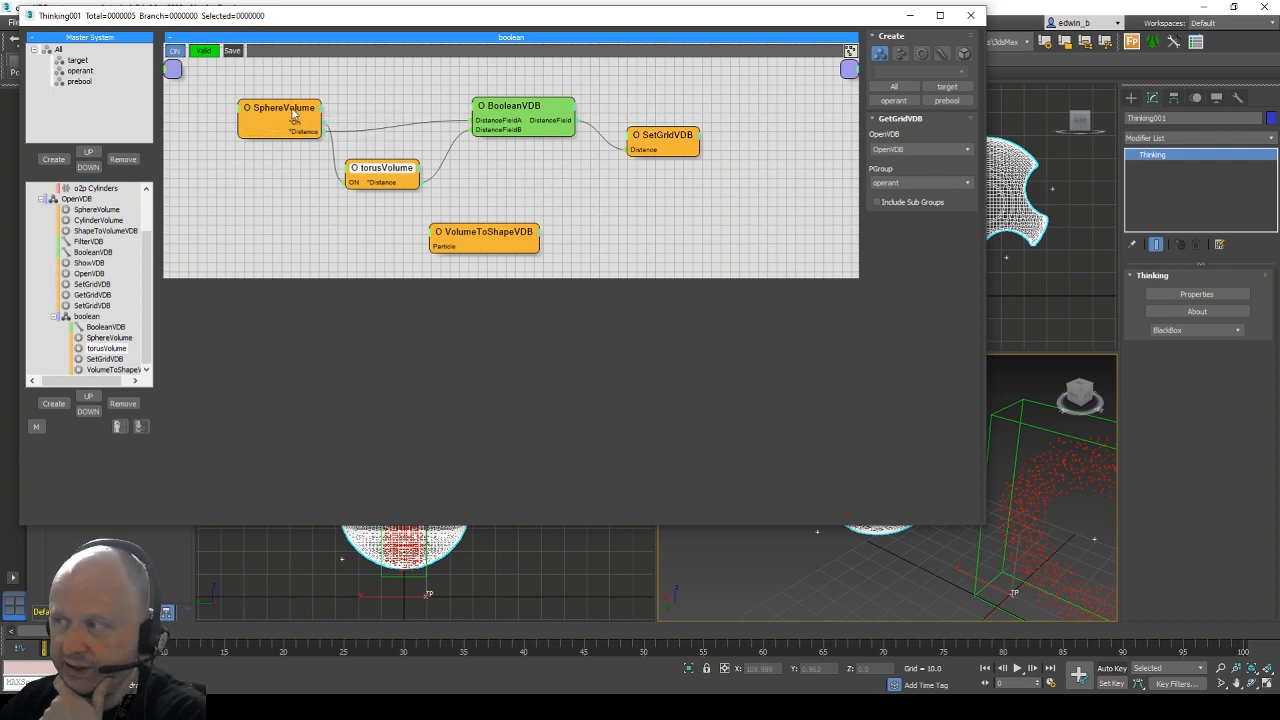
Reposition SphereVolume roughly level with BooleanVDB and review the BooleanVDB and SetGridVDB settings.
mouse_move(295, 111)
mouse_down()
mouse_move(285, 100)
mouse_move(289, 120)
mouse_up()
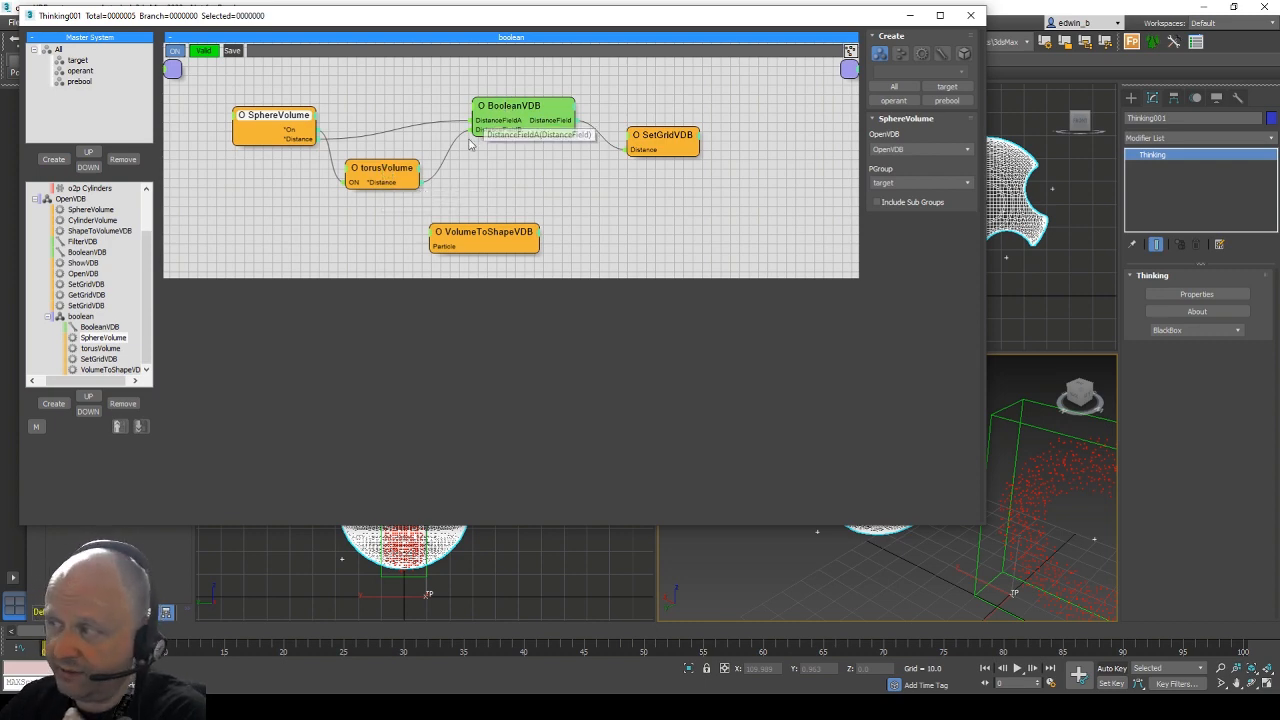
click(518, 109)
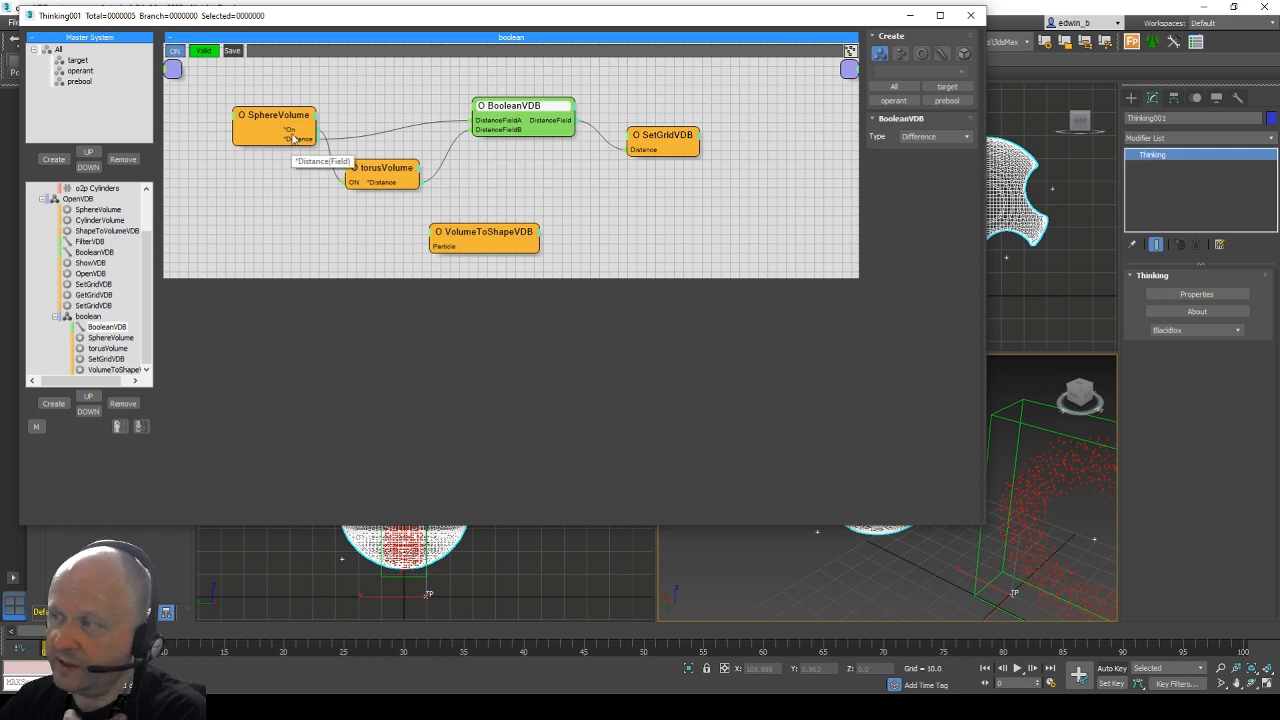
drag(290, 128, 289, 117)
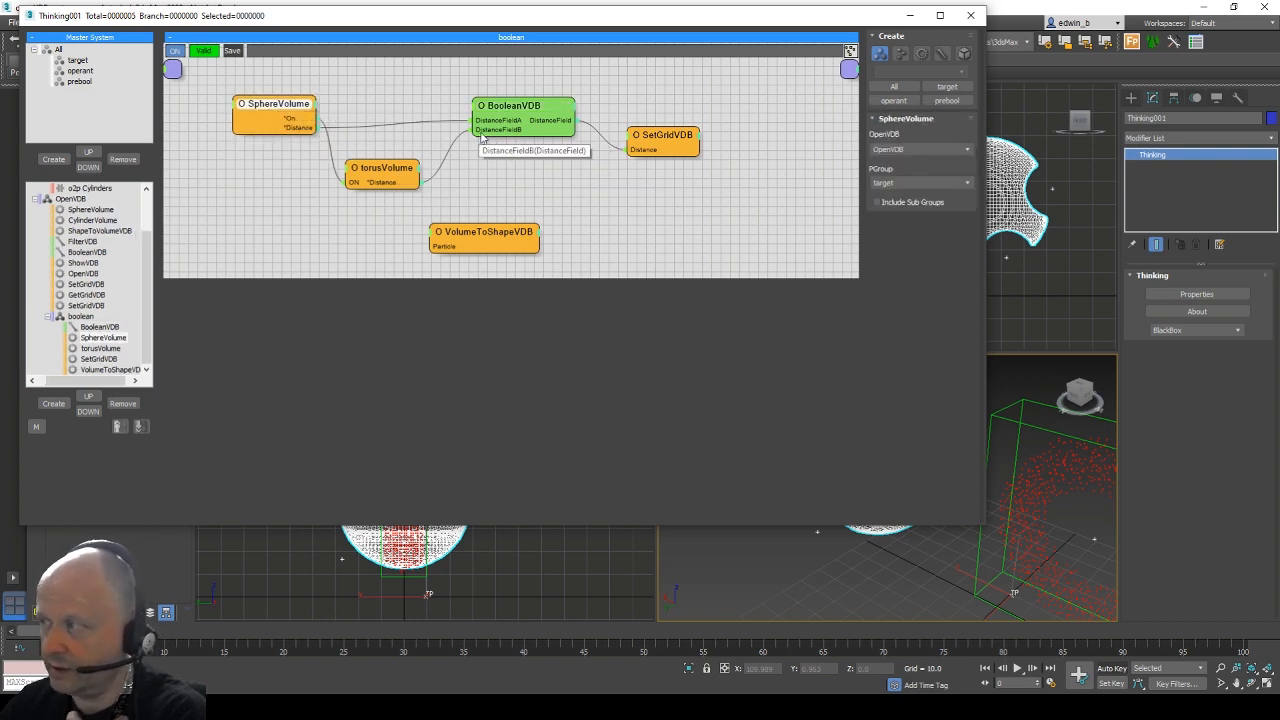
click(548, 108)
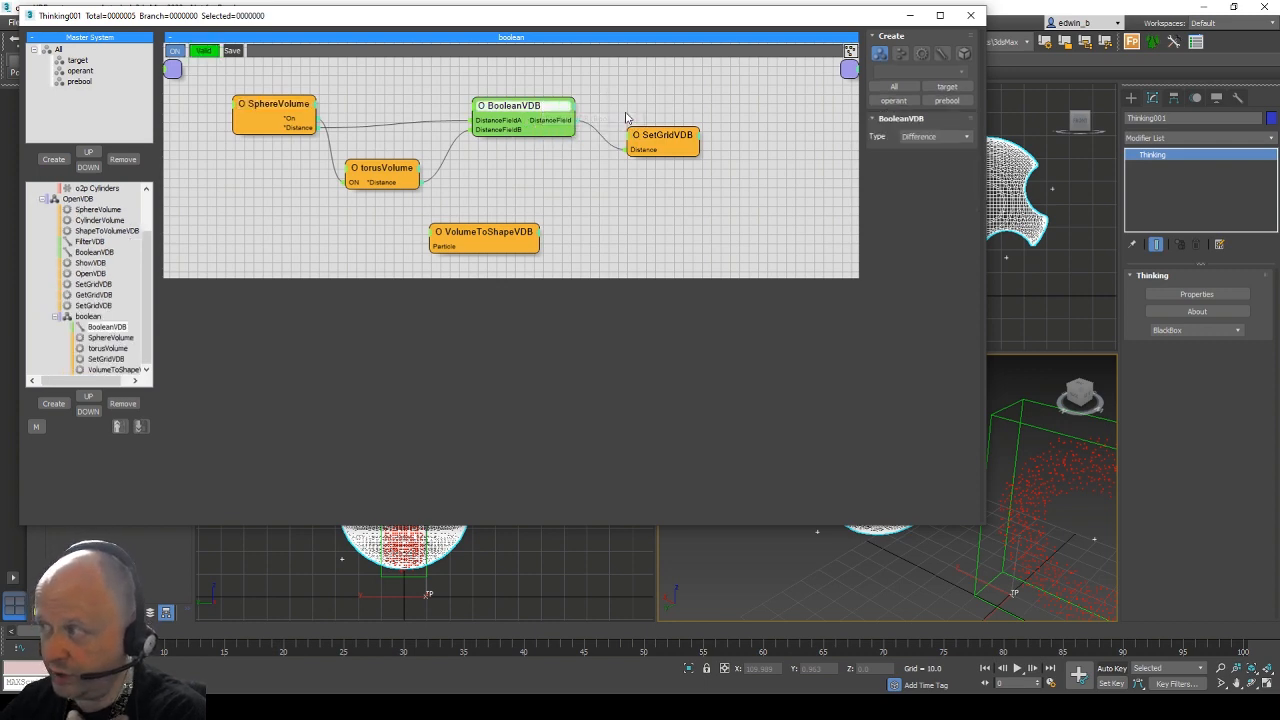
click(682, 146)
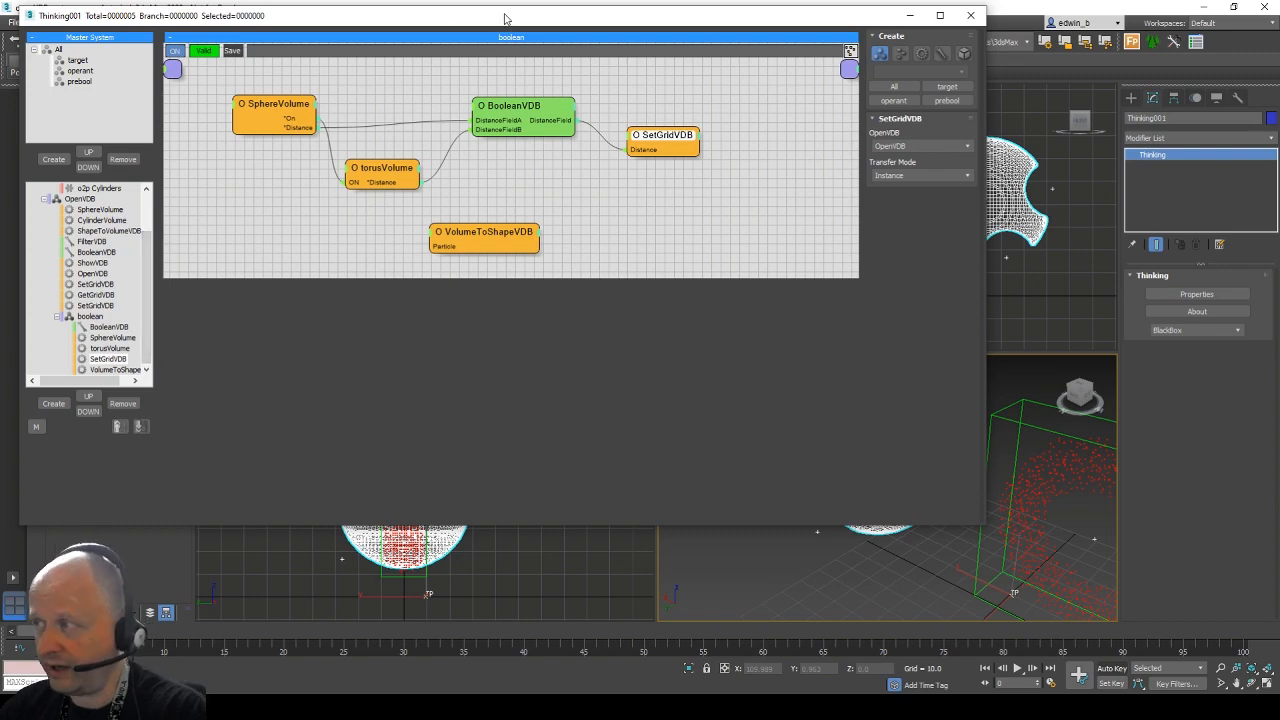
mouse_move(505, 18)
mouse_down()
mouse_move(397, 18)
mouse_move(511, 13)
mouse_up()
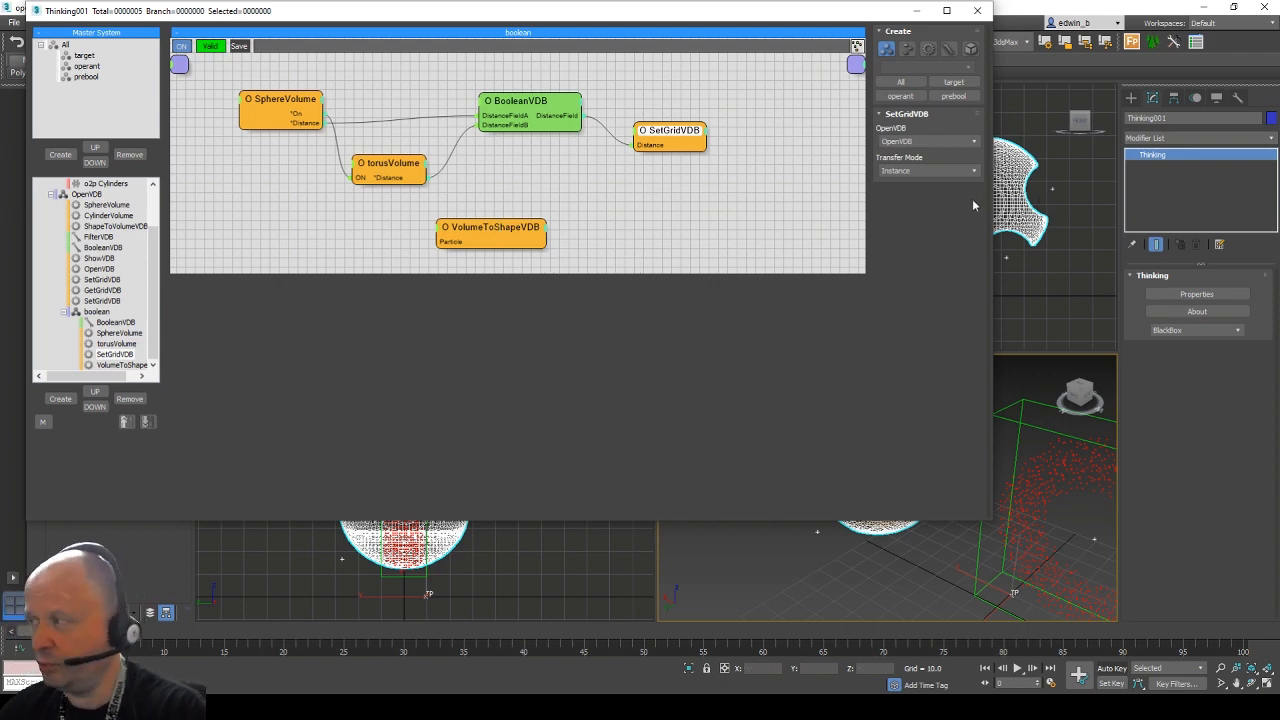
Move VolumeToShapeVDB to the top of the boolean dynamic set's operator order.
click(492, 231)
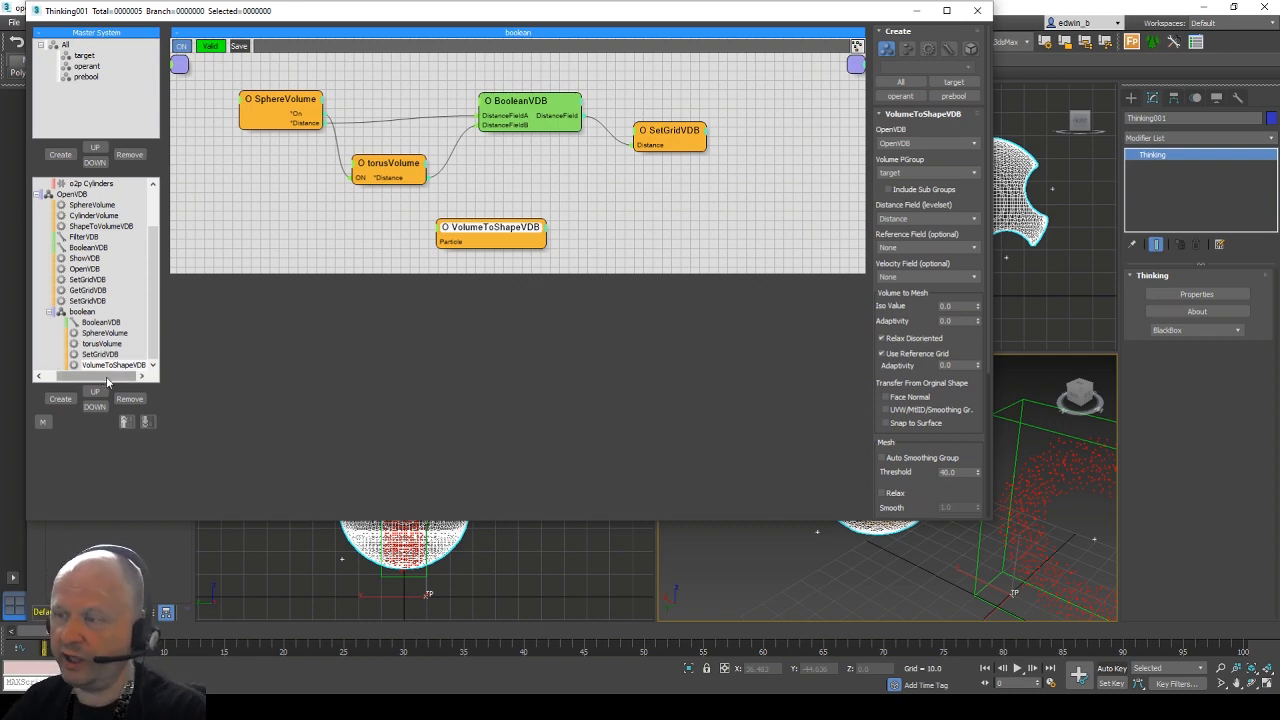
click(95, 392)
click(95, 392)
click(95, 392)
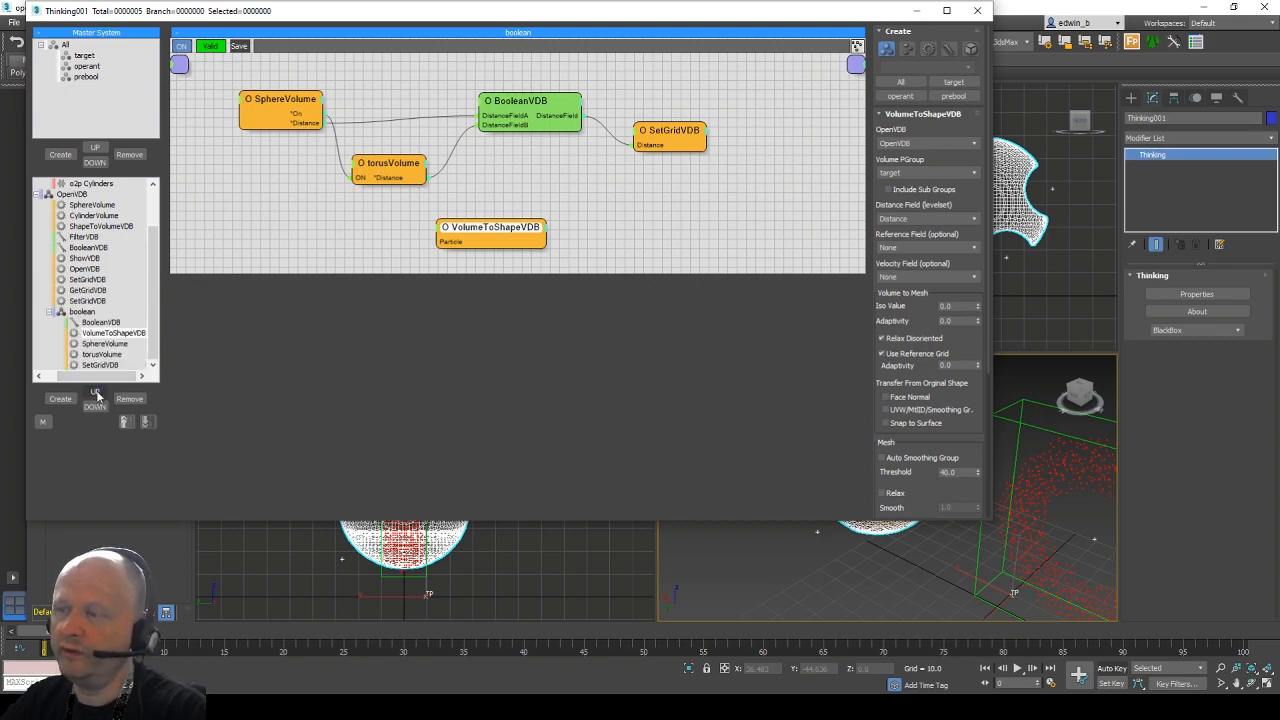
click(95, 392)
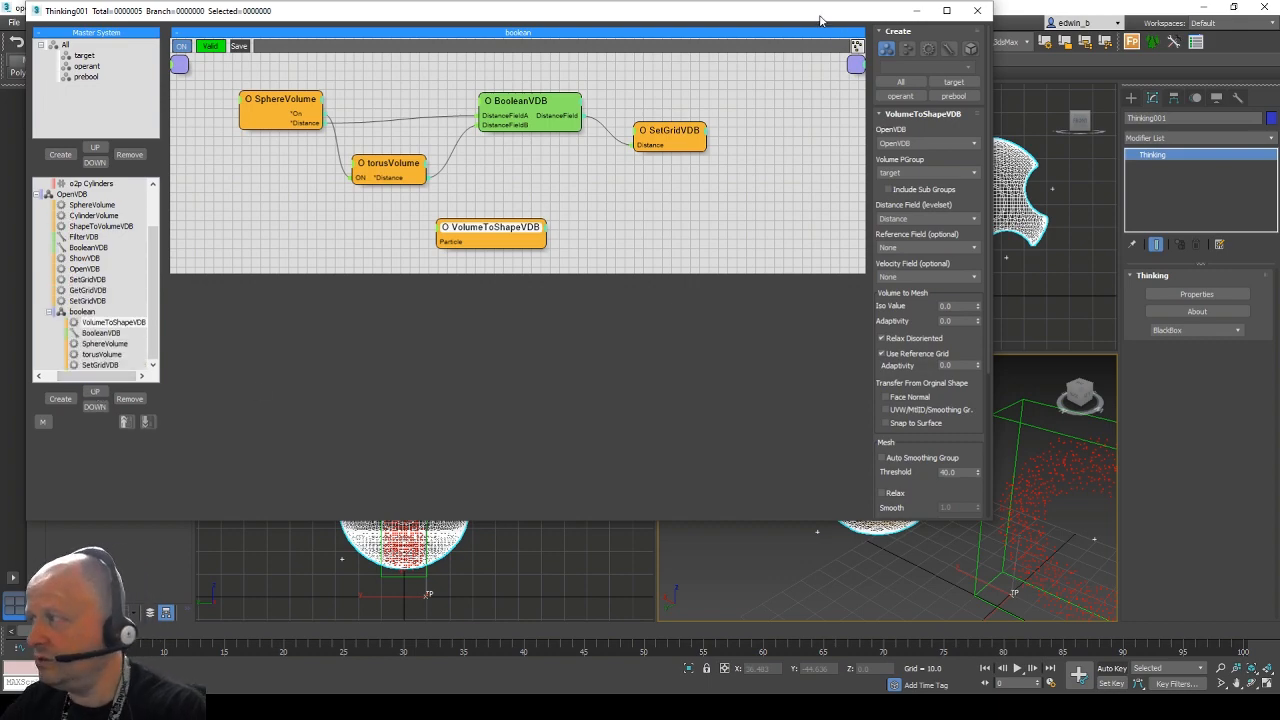
Uncover the viewports, play the animation with VolumeToShapeVDB evaluated first, examine the sphere, and rewind to frame 0.
drag(820, 18, 556, 24)
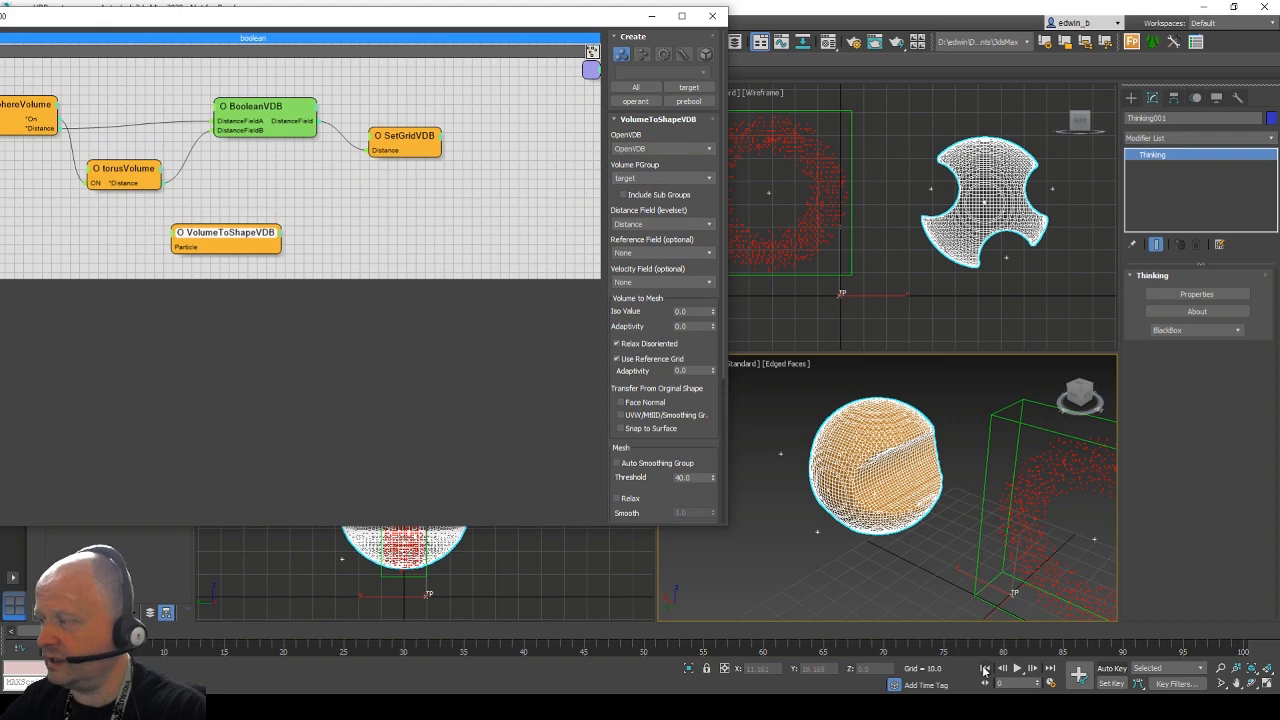
click(1016, 669)
click(1016, 669)
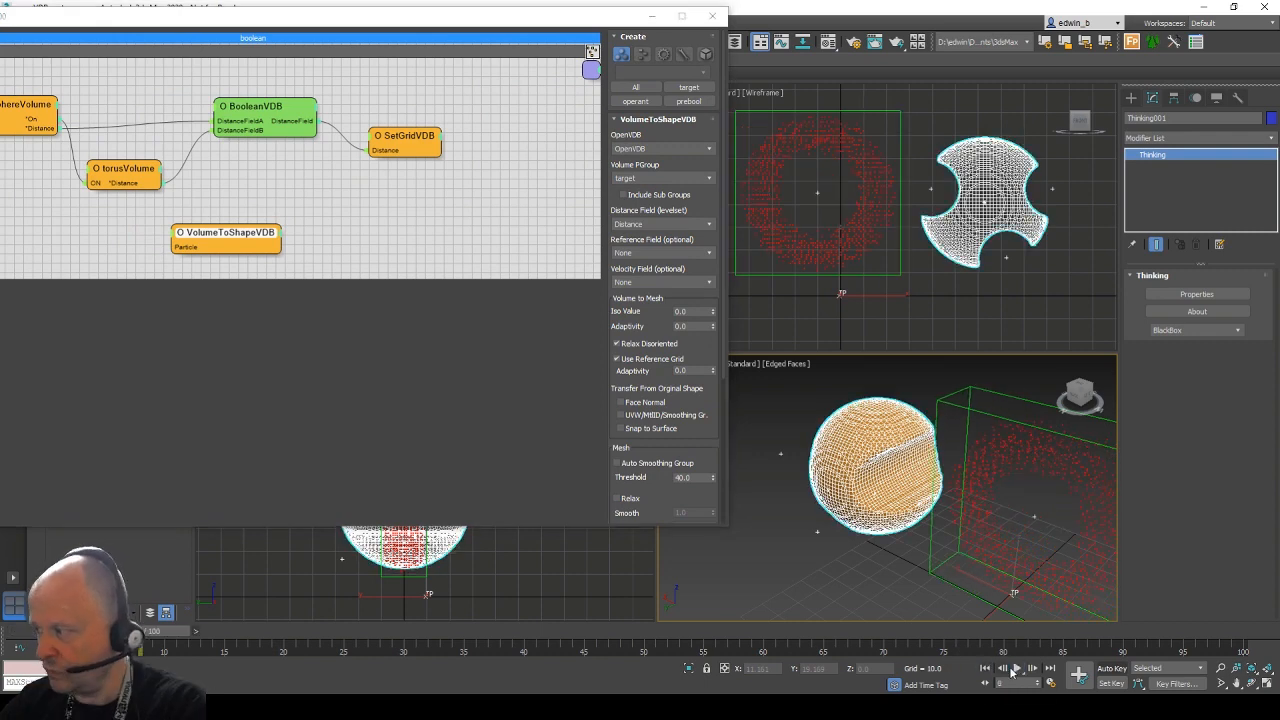
click(1017, 669)
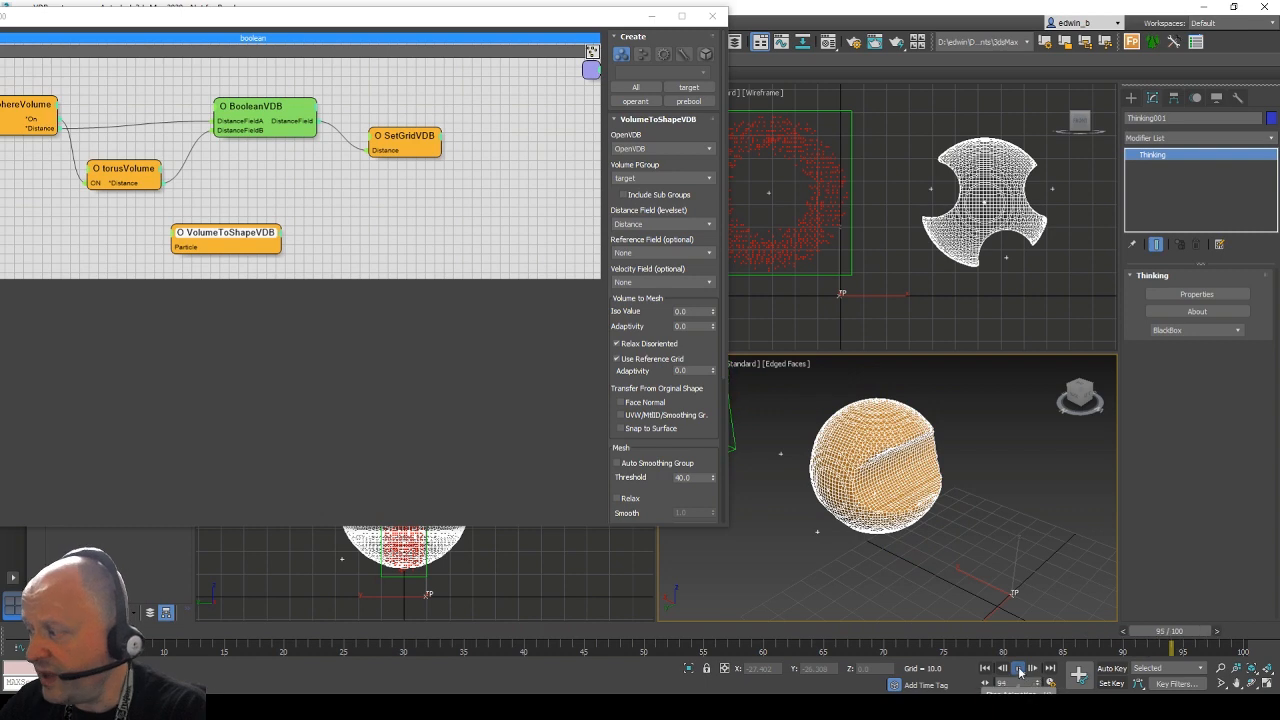
click(1017, 668)
click(990, 671)
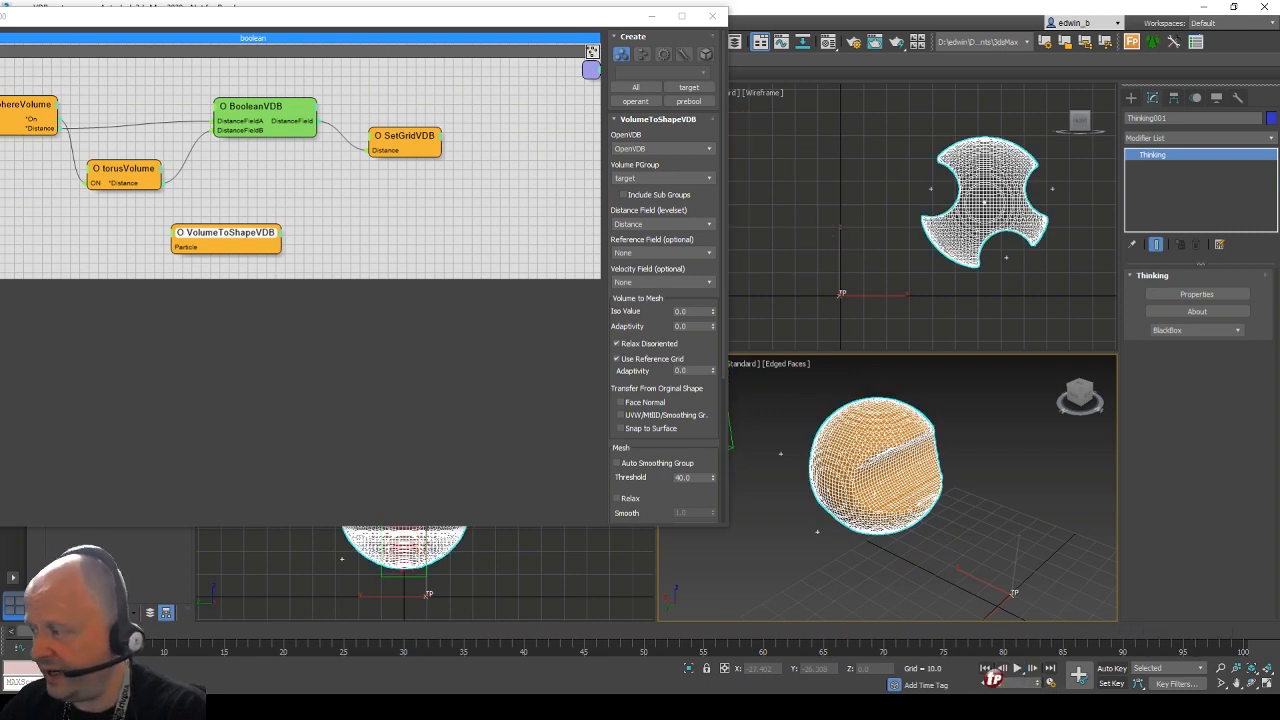
Move VolumeToShapeVDB back to the end of the boolean operator order and scrub the first frames to refresh the viewports.
drag(179, 30, 544, 40)
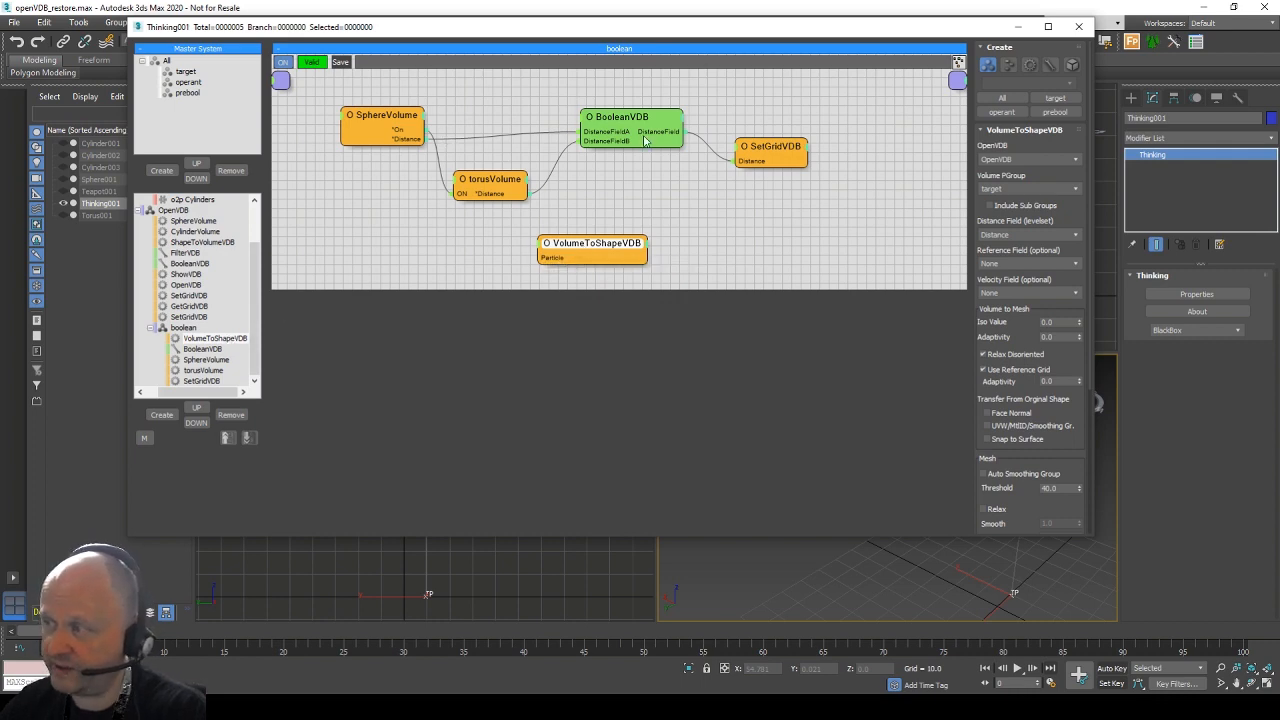
click(200, 424)
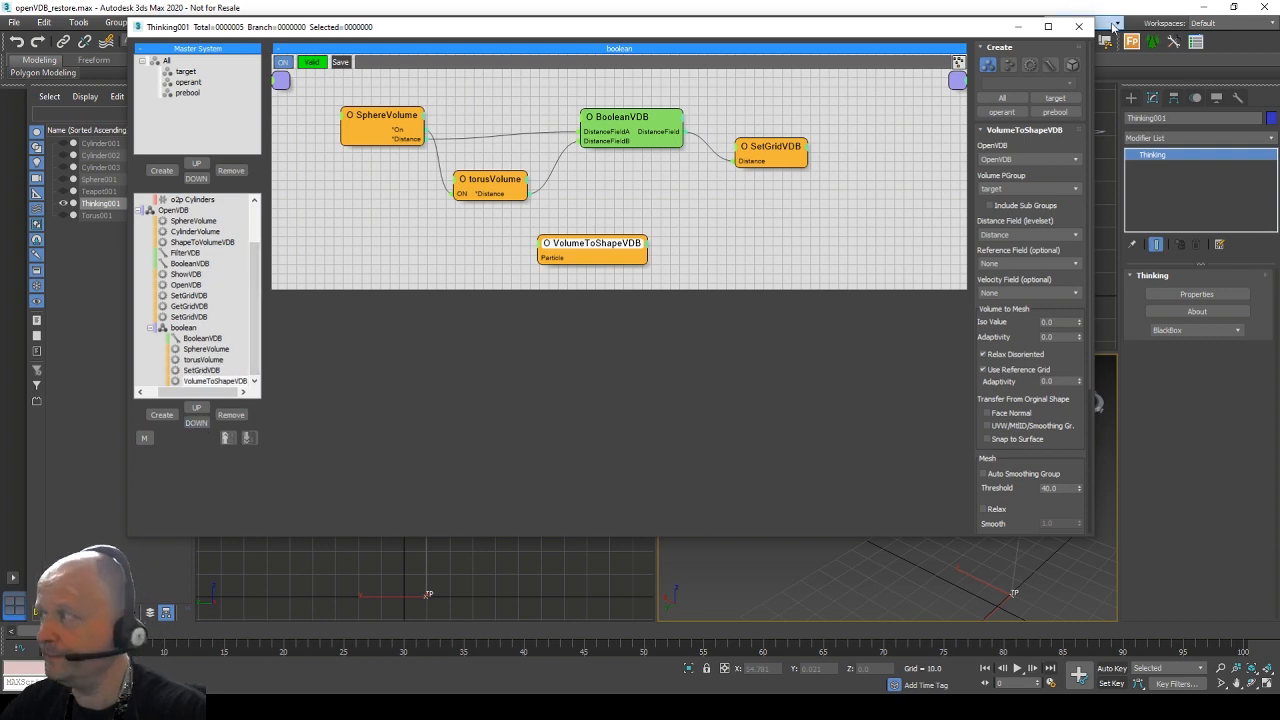
drag(886, 28, 754, 28)
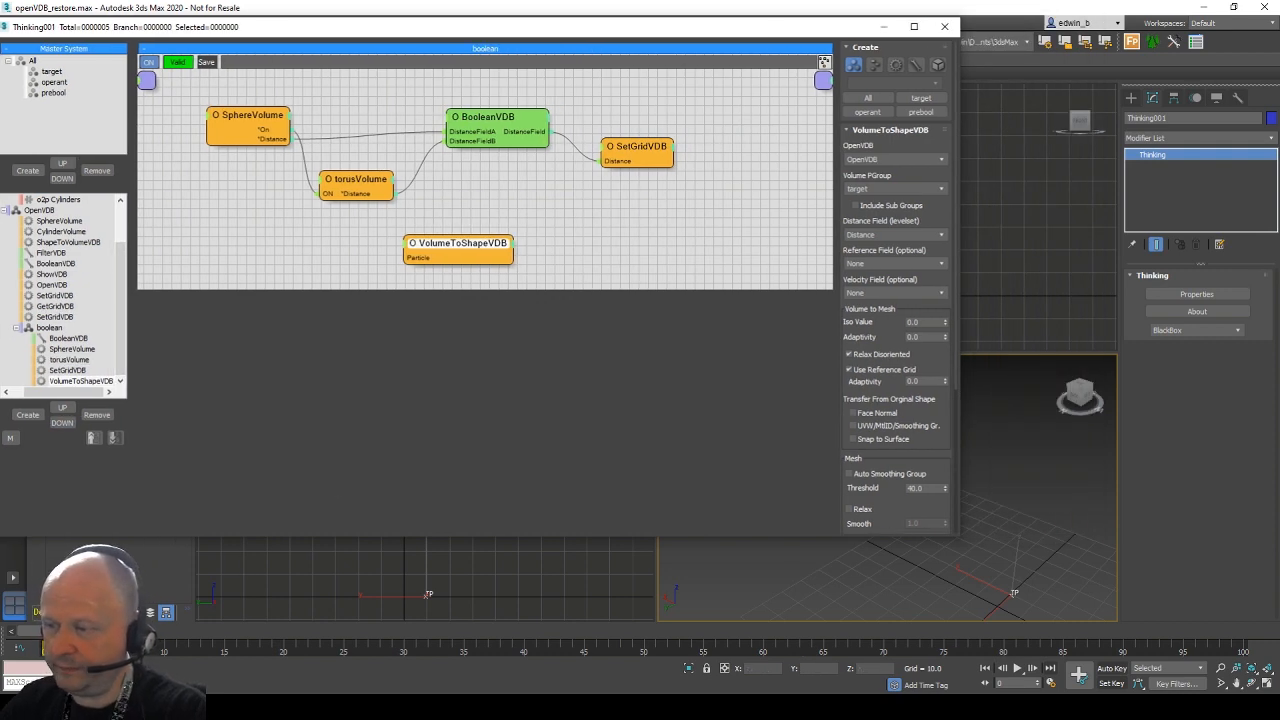
drag(56, 631, 68, 631)
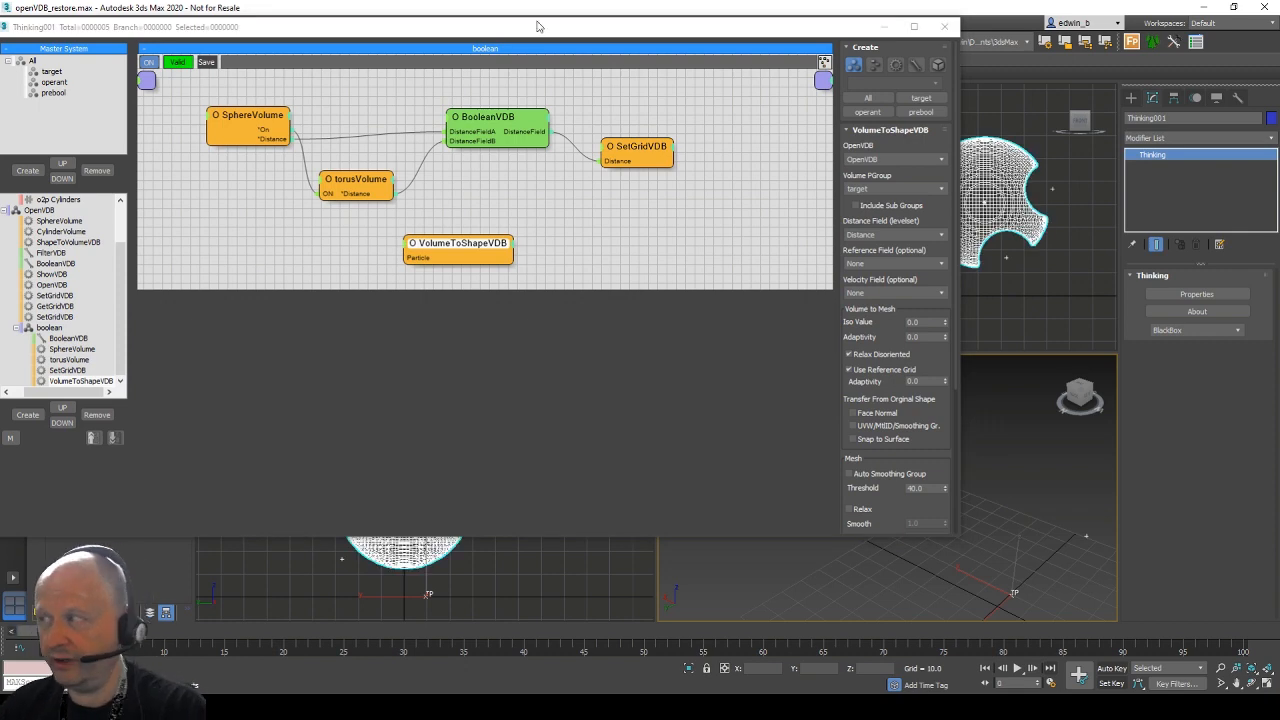
Uncover the viewports, play the animation to frame 51 with VolumeToShapeVDB evaluated last, and bring the thinkingParticles window back into view.
drag(582, 34, 350, 18)
click(1019, 669)
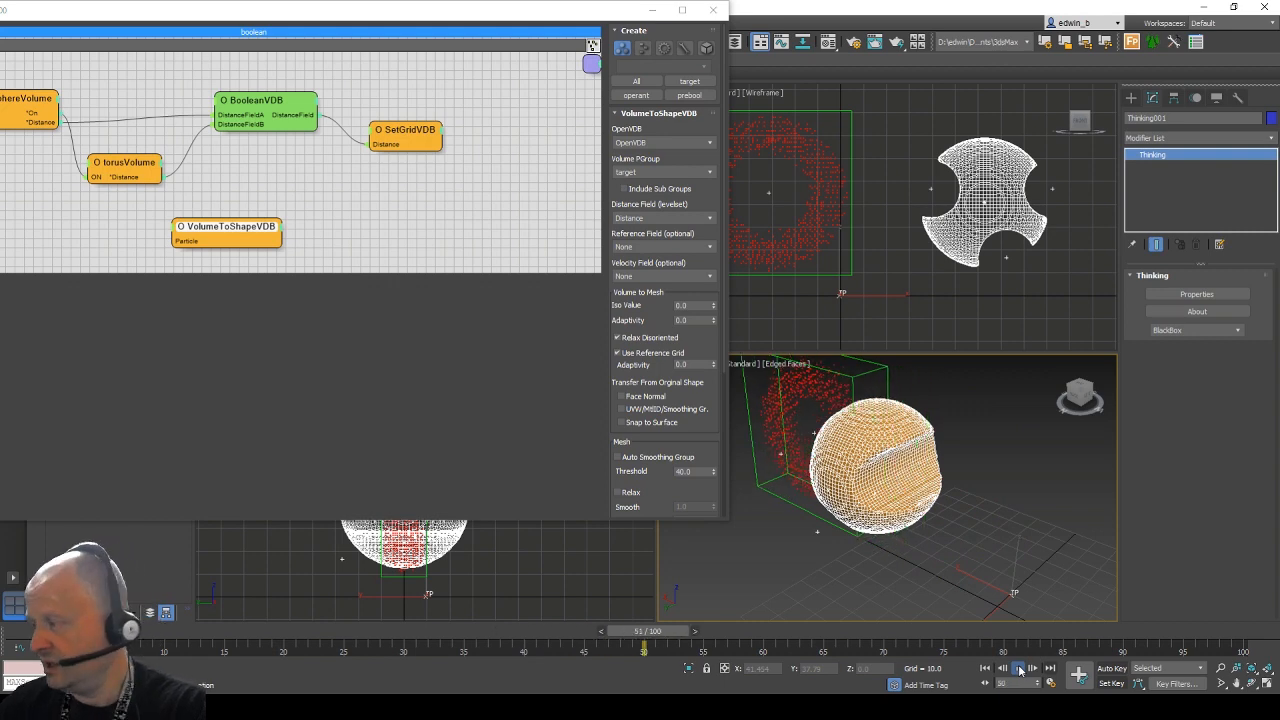
click(1019, 669)
drag(254, 12, 544, 64)
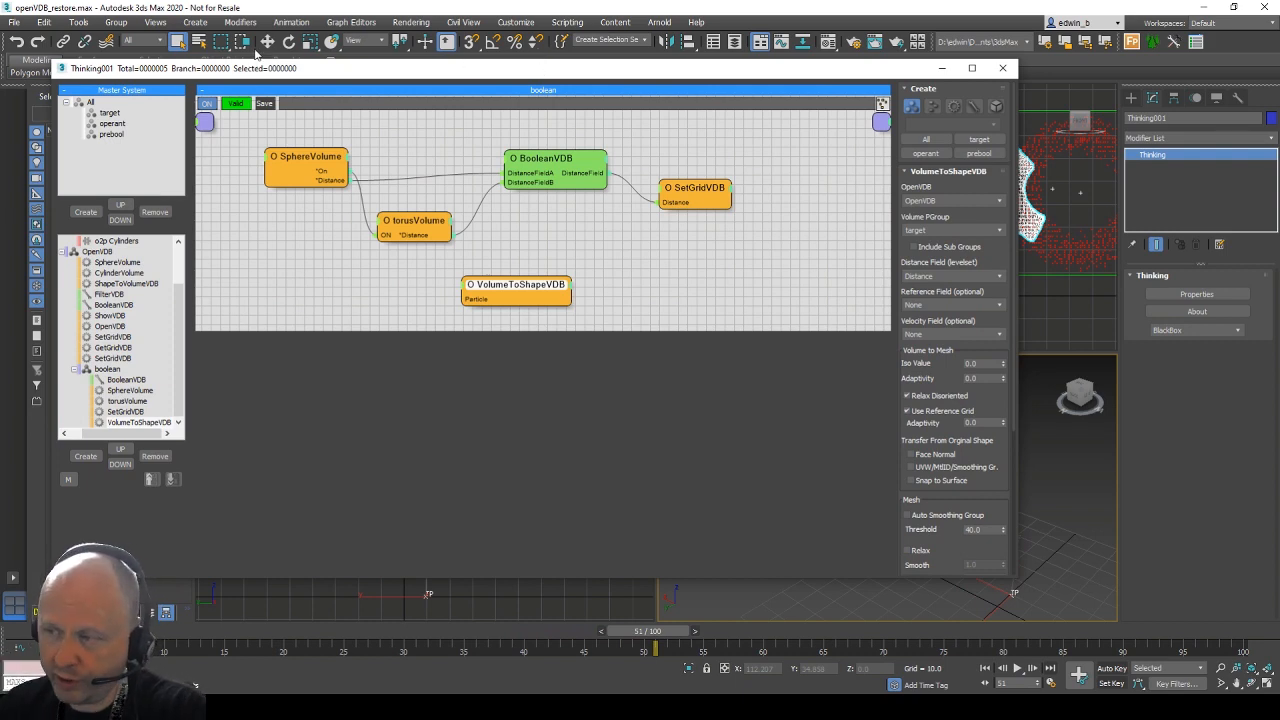
Collapse the boolean set, open the Create dynamic set, and review the o2p Sphere, o2p Cylinders and o2p Torous settings.
click(73, 369)
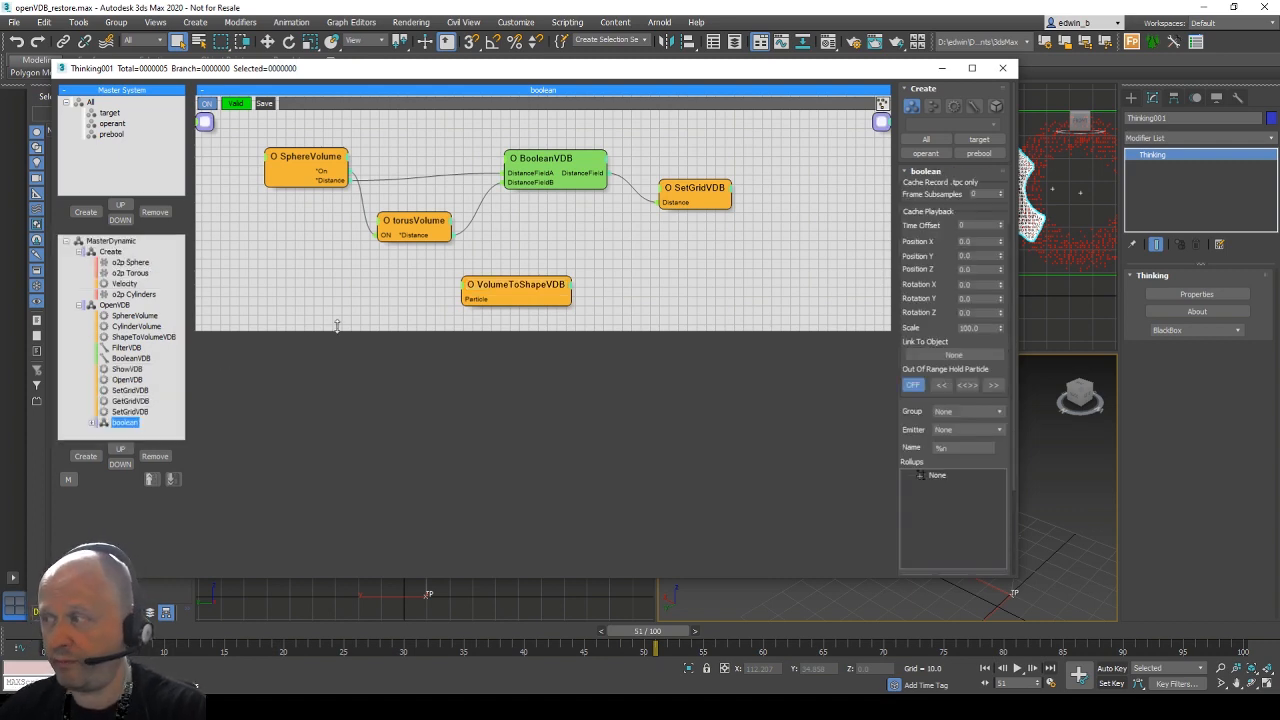
click(112, 252)
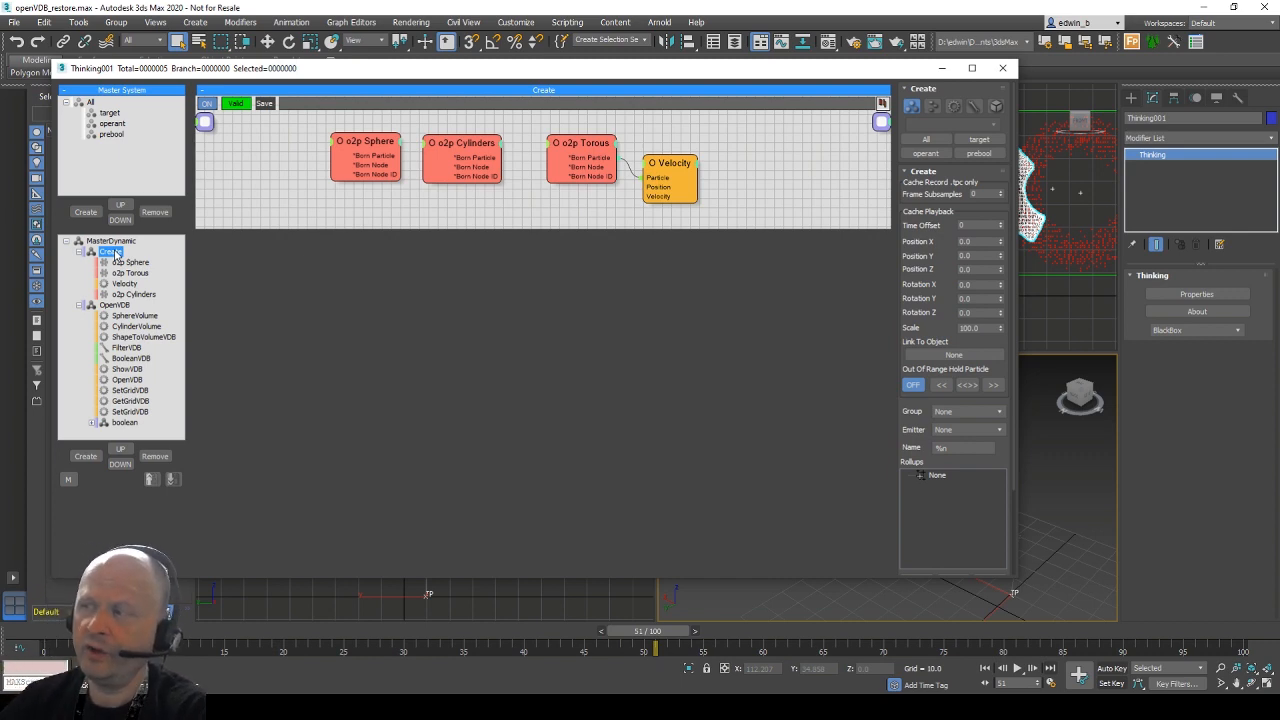
click(371, 144)
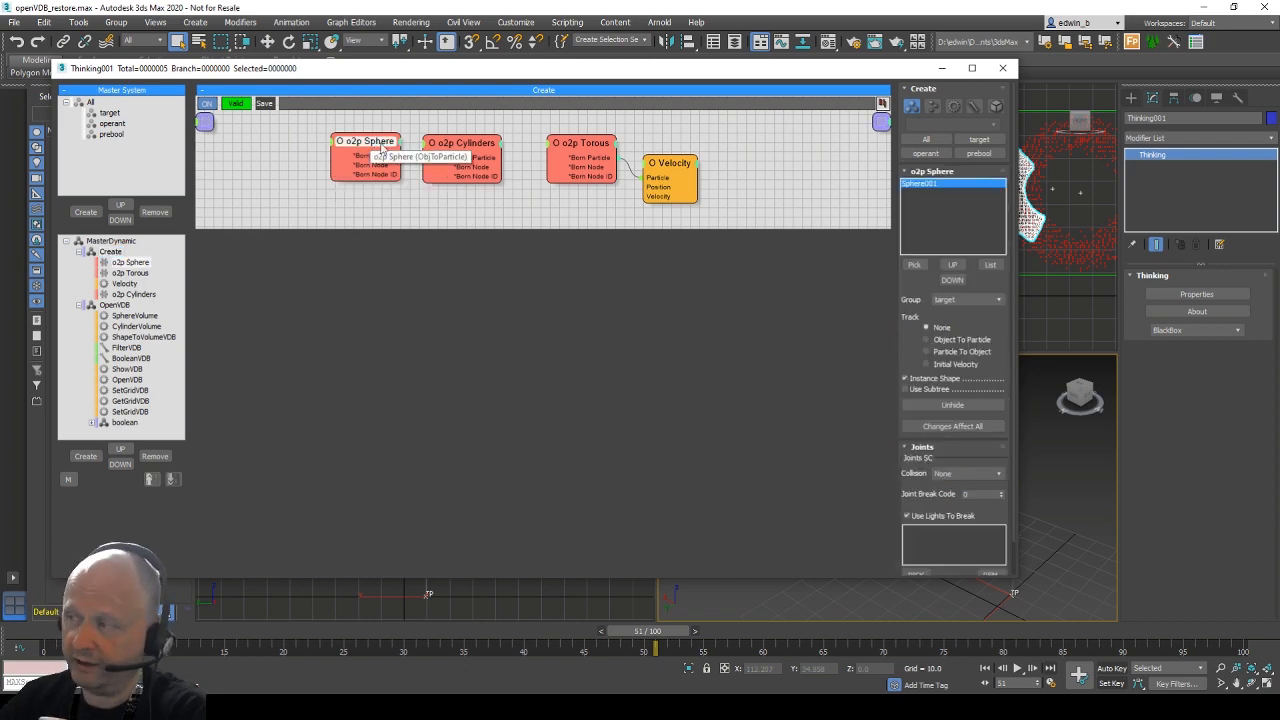
click(477, 148)
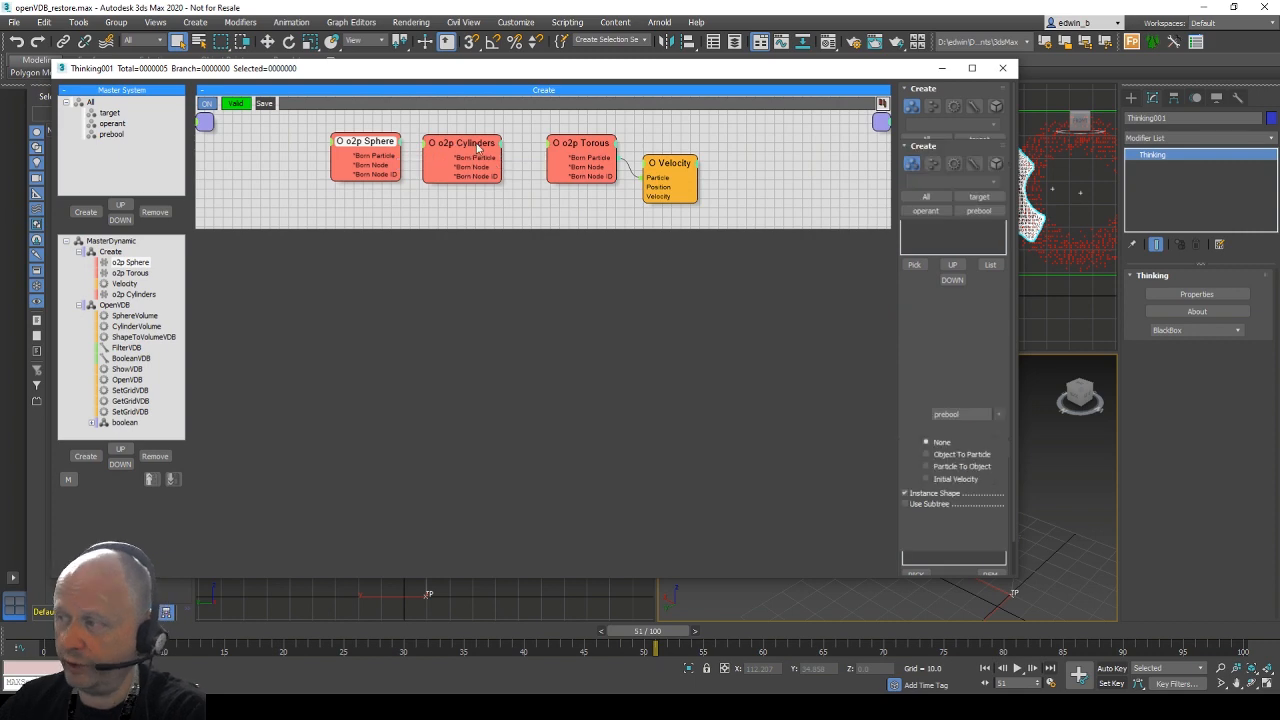
click(580, 150)
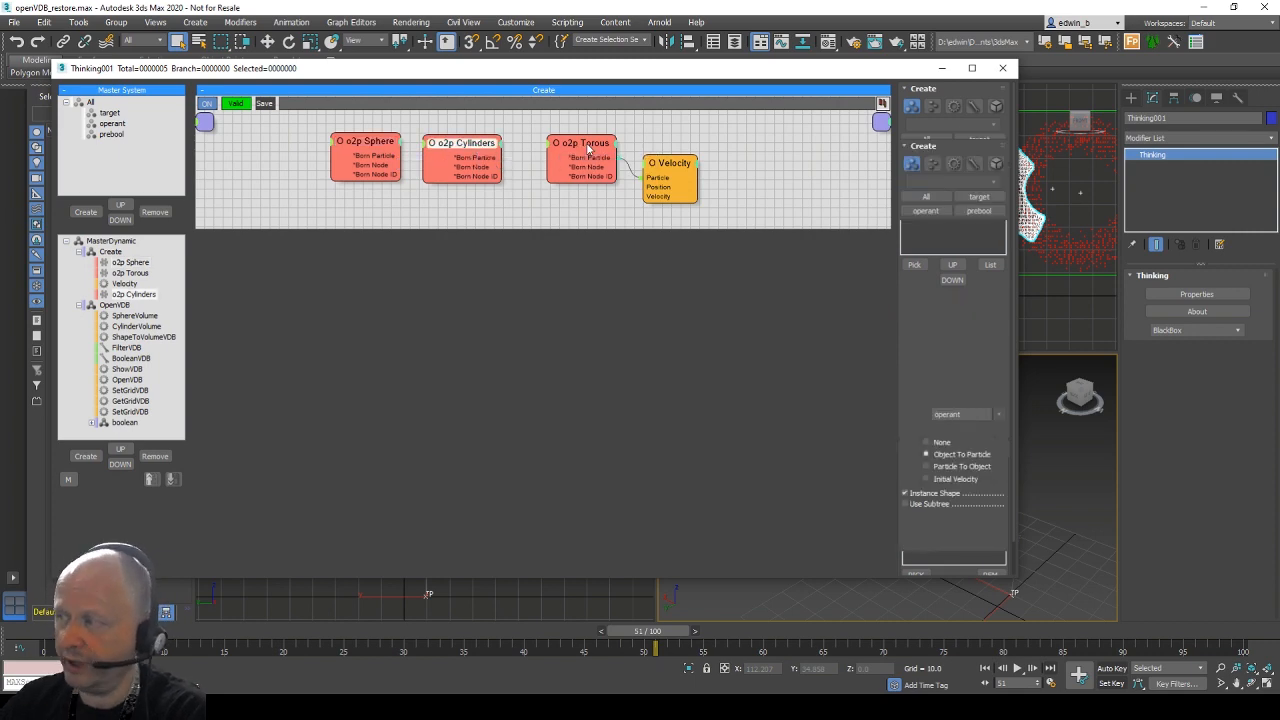
Open the OpenVDB dynamic set and review the OpenVDB, SphereVolume, CylinderVolume and BooleanVDB settings.
click(119, 306)
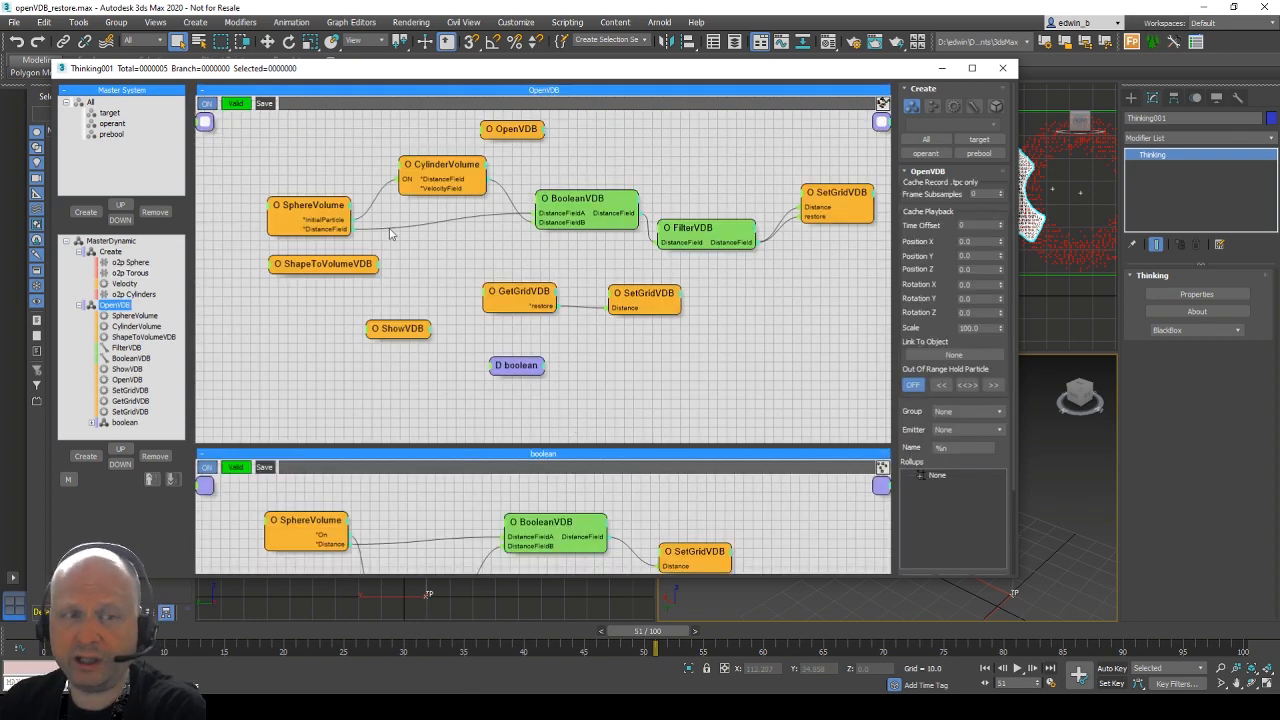
click(524, 135)
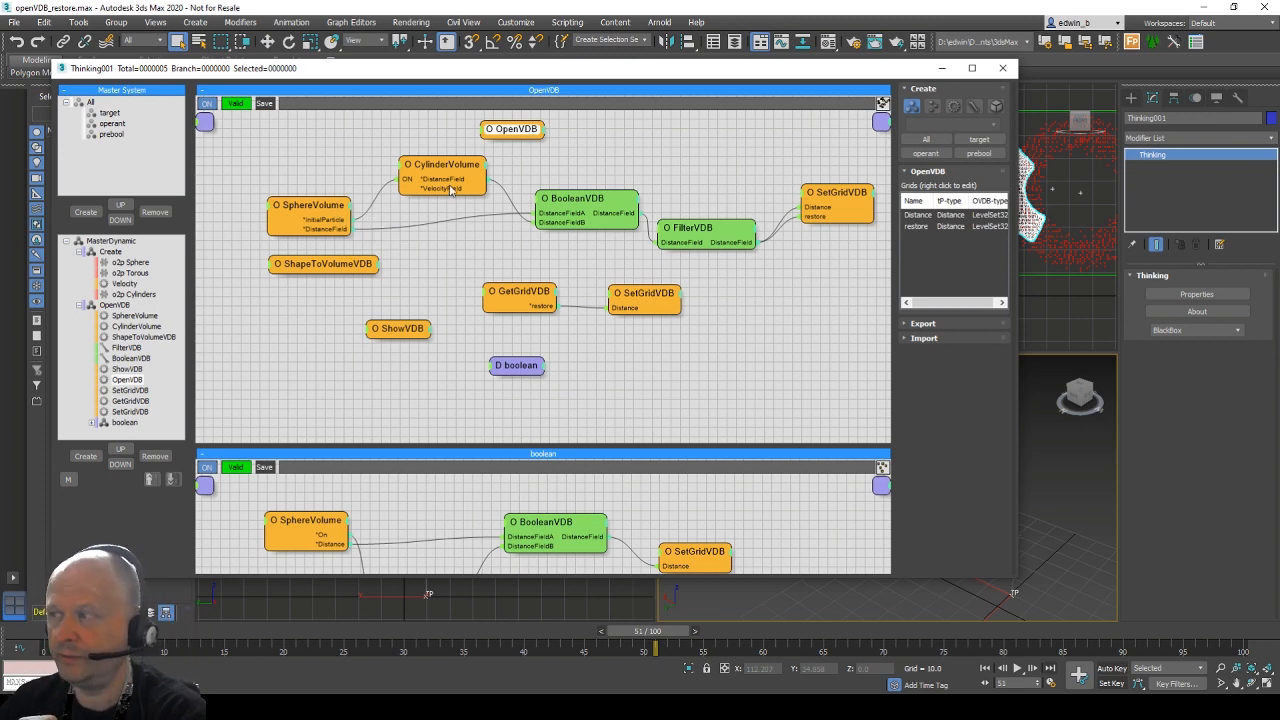
click(307, 207)
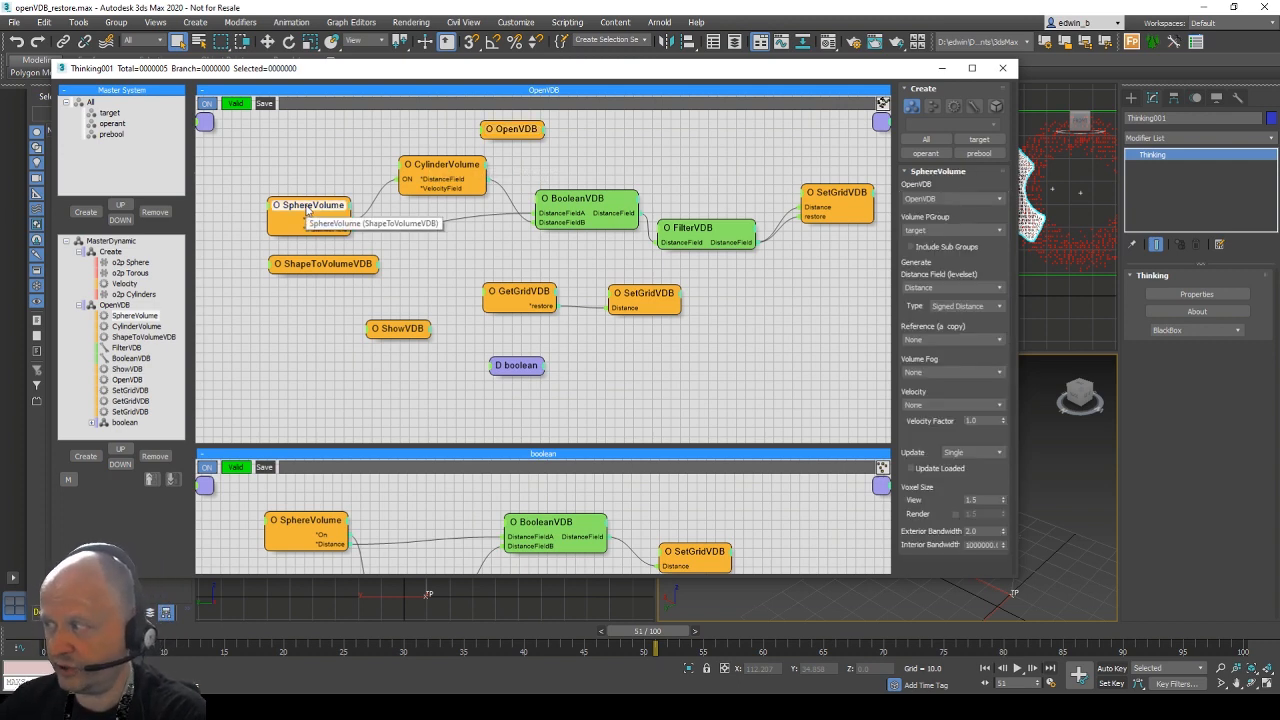
click(425, 172)
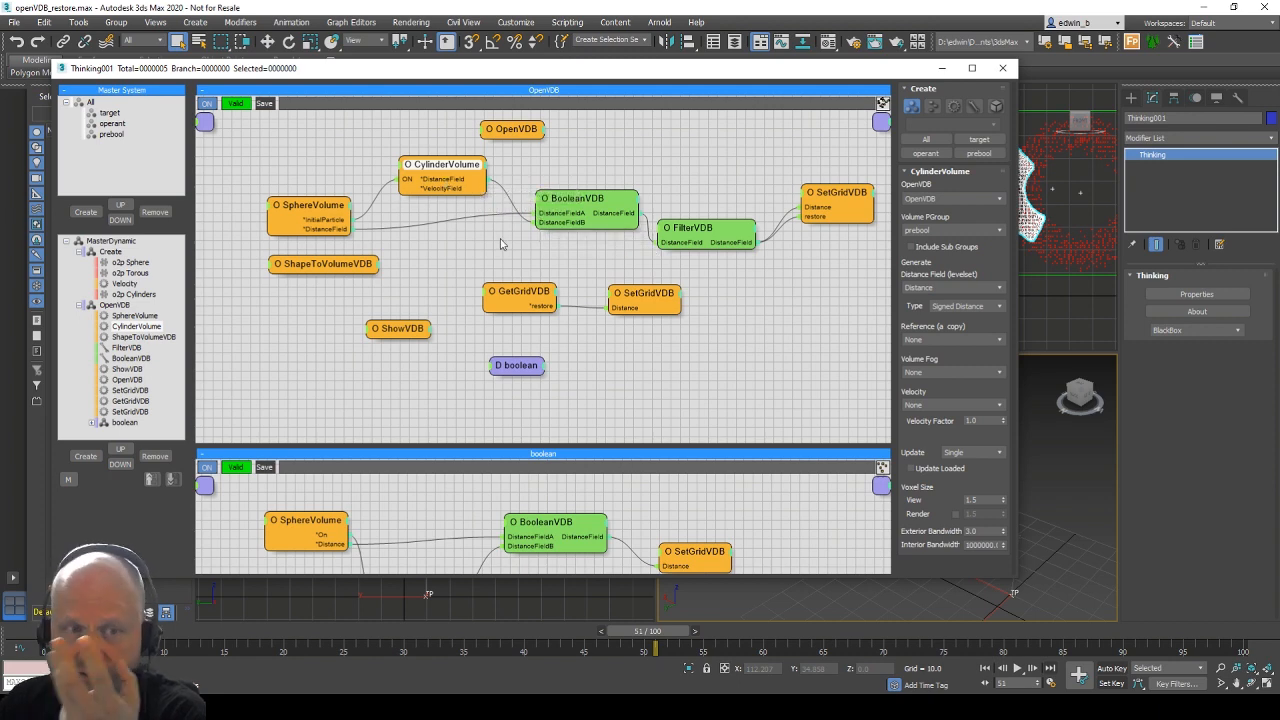
click(596, 204)
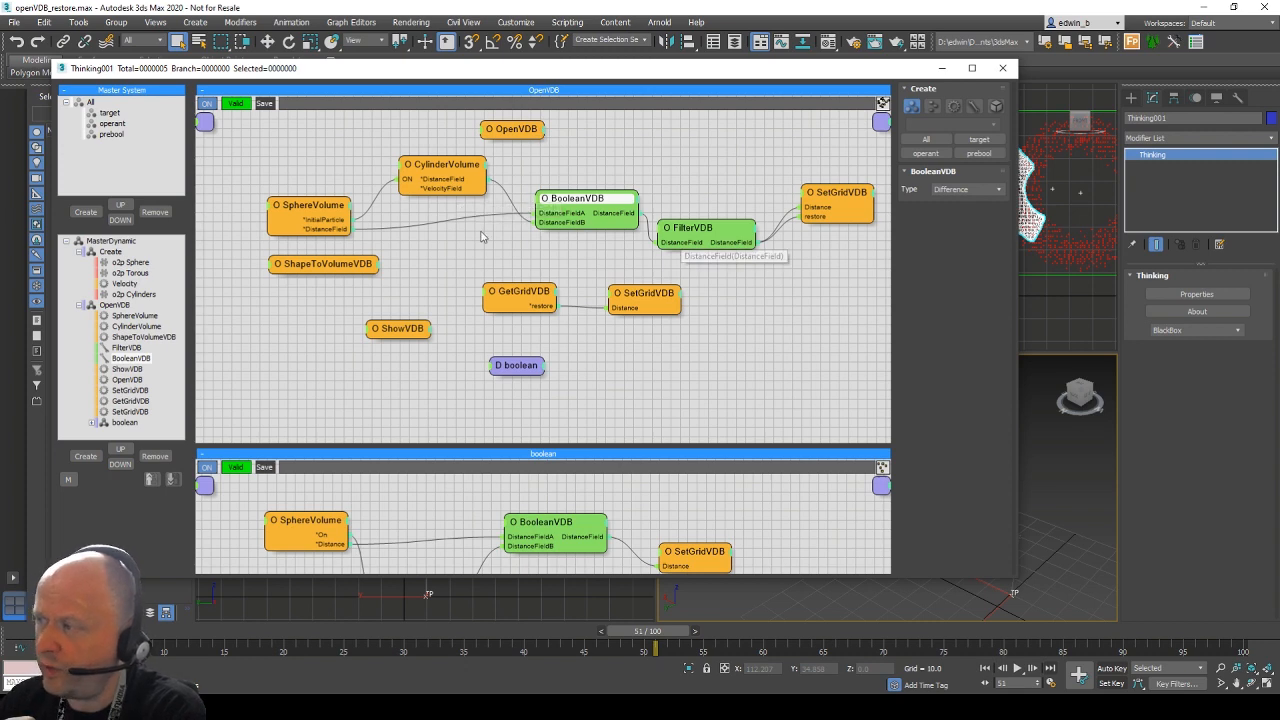
Review the SetGridVDB storing the restore grid and the GetGridVDB reading it, and briefly uncover the viewports to examine the sphere.
click(845, 199)
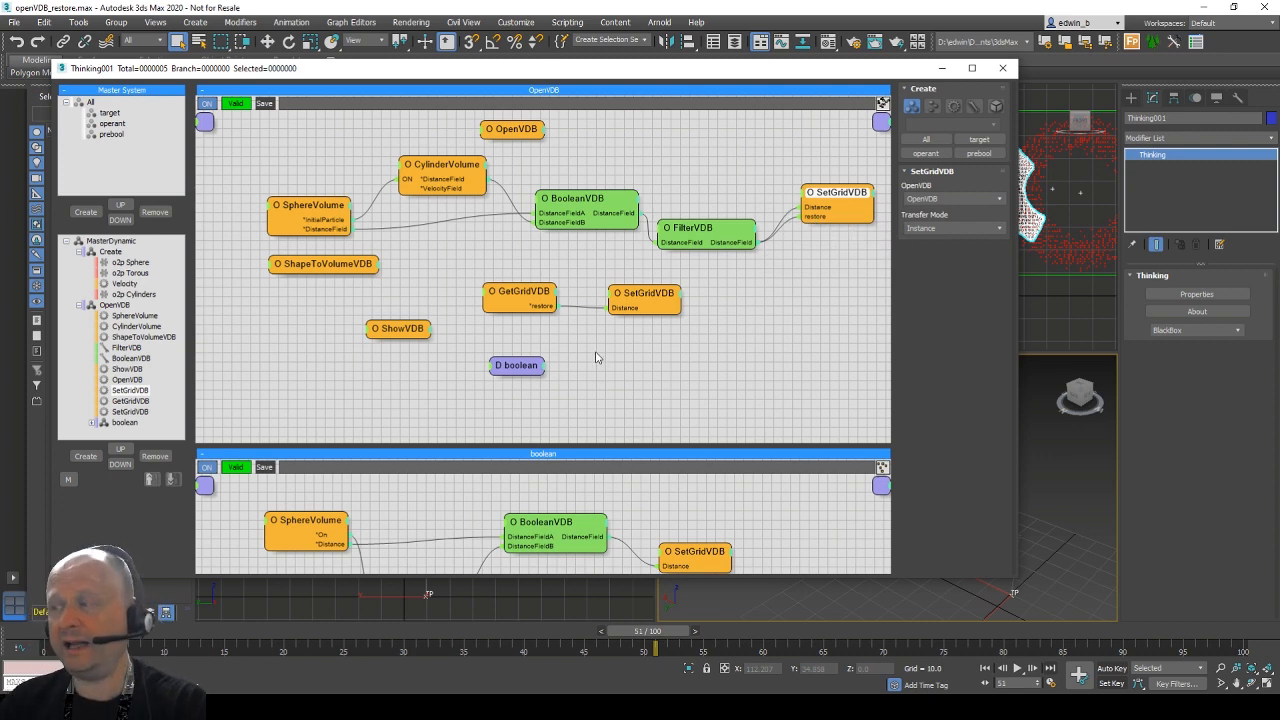
click(531, 297)
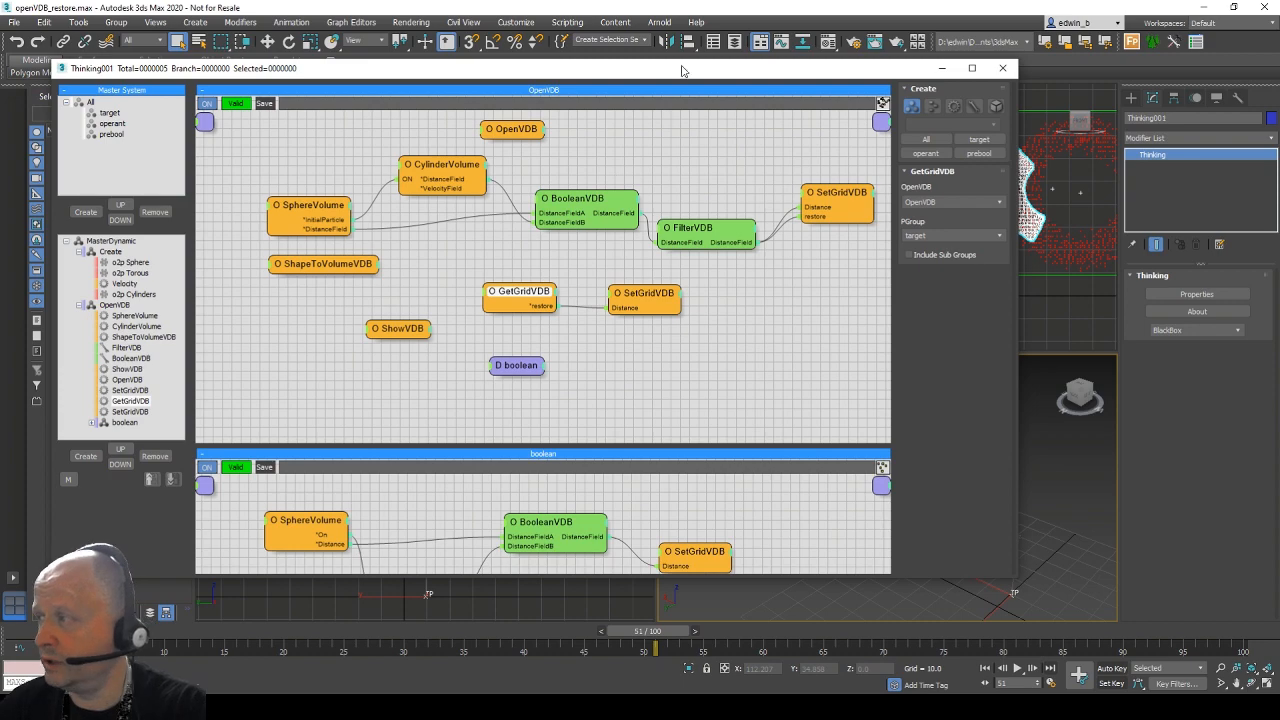
drag(685, 70, 467, 70)
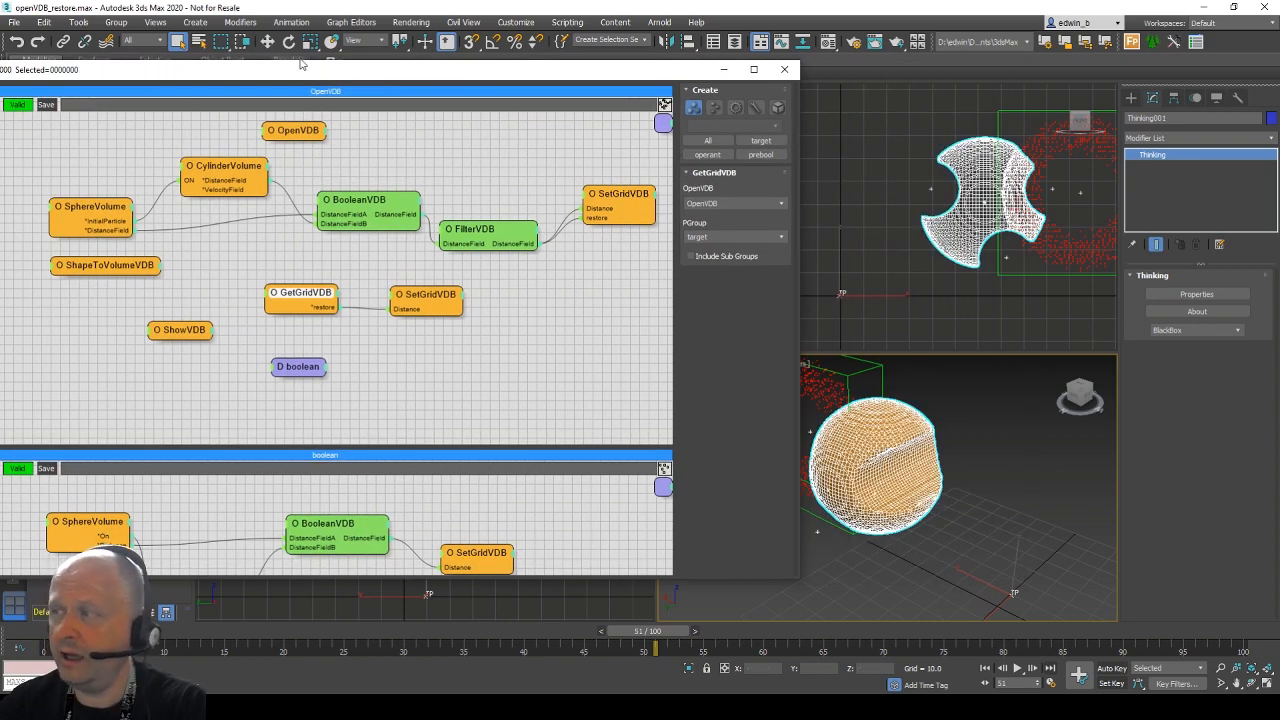
drag(302, 78, 502, 75)
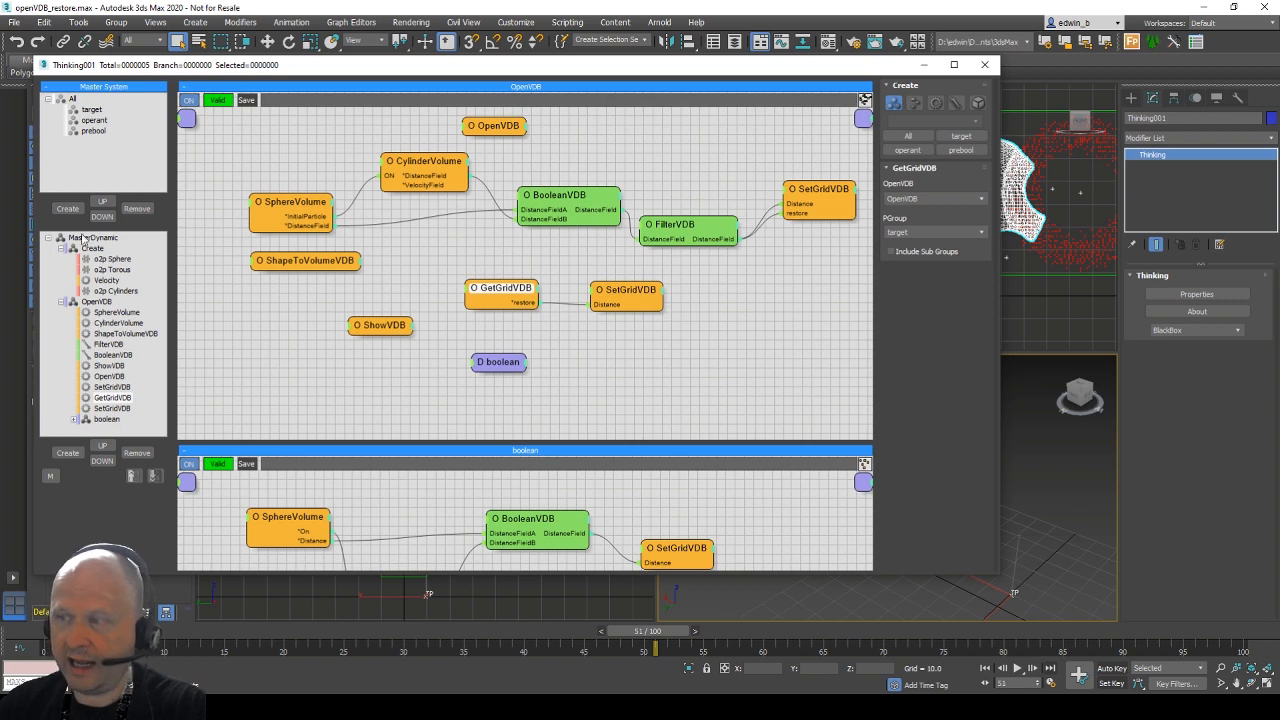
Open the boolean dynamic set and review its SphereVolume, torusVolume, BooleanVDB, SetGridVDB and VolumeToShapeVDB operators in turn.
click(112, 421)
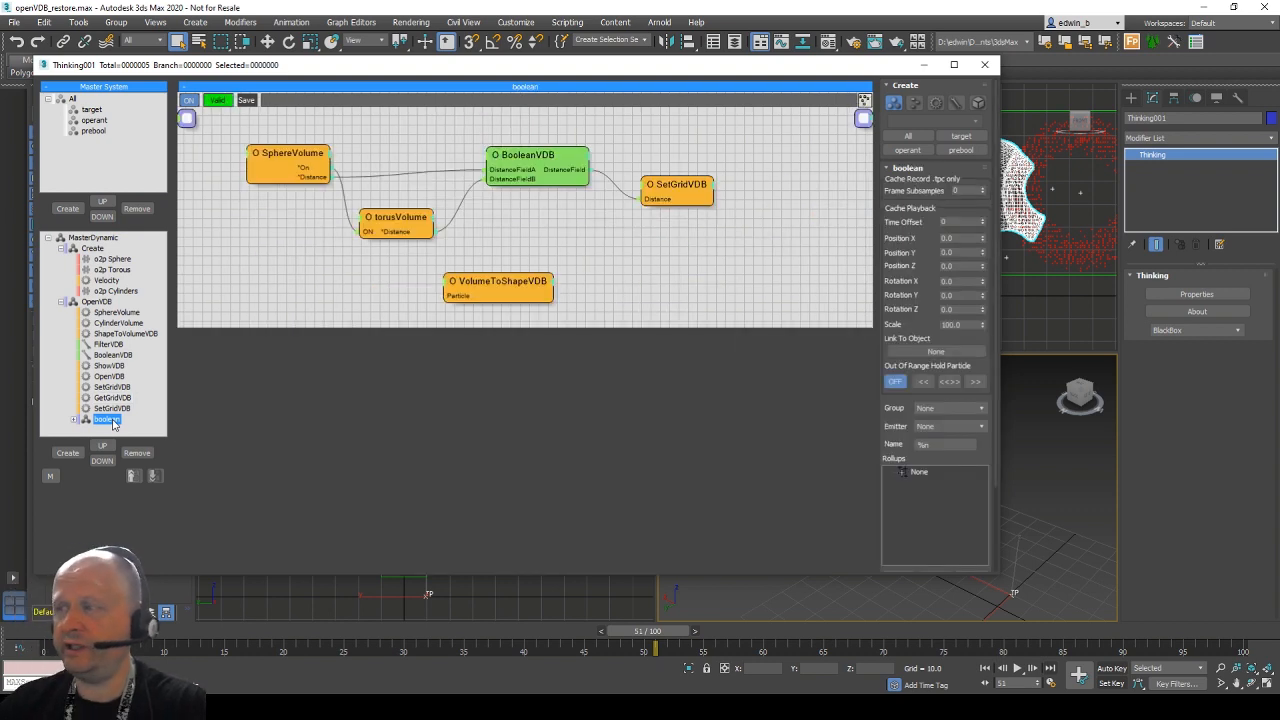
click(293, 153)
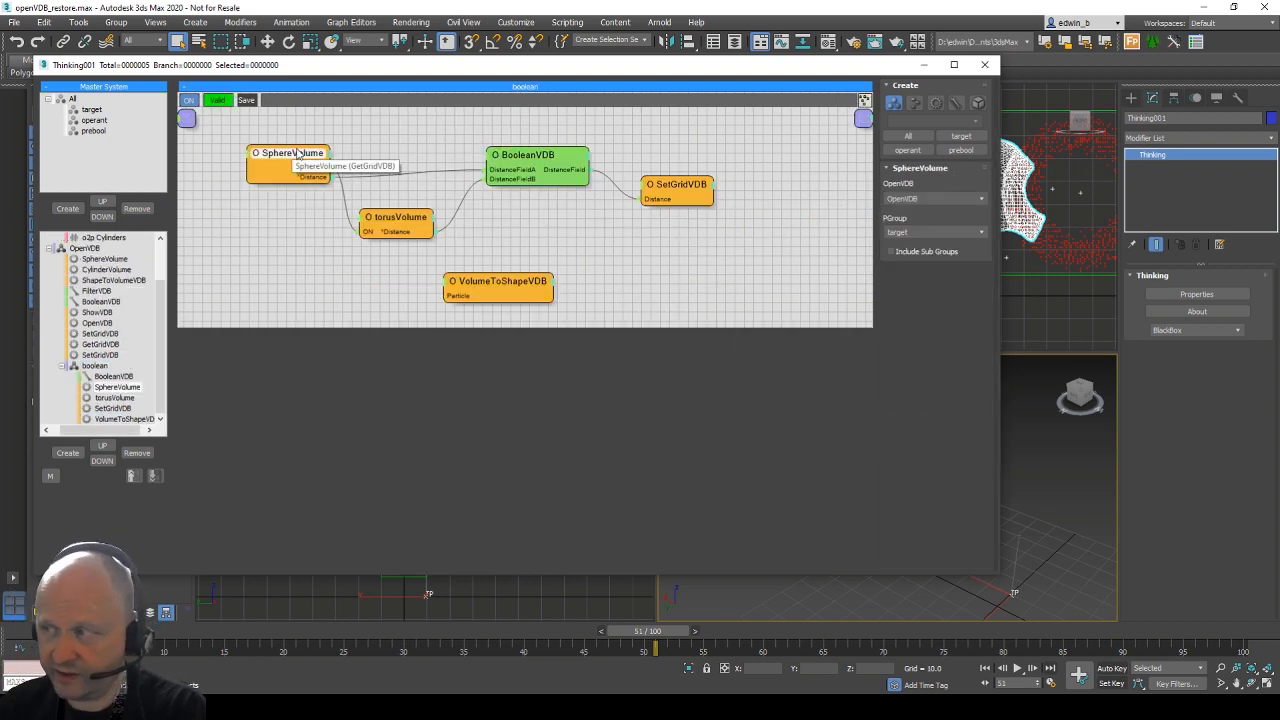
click(387, 220)
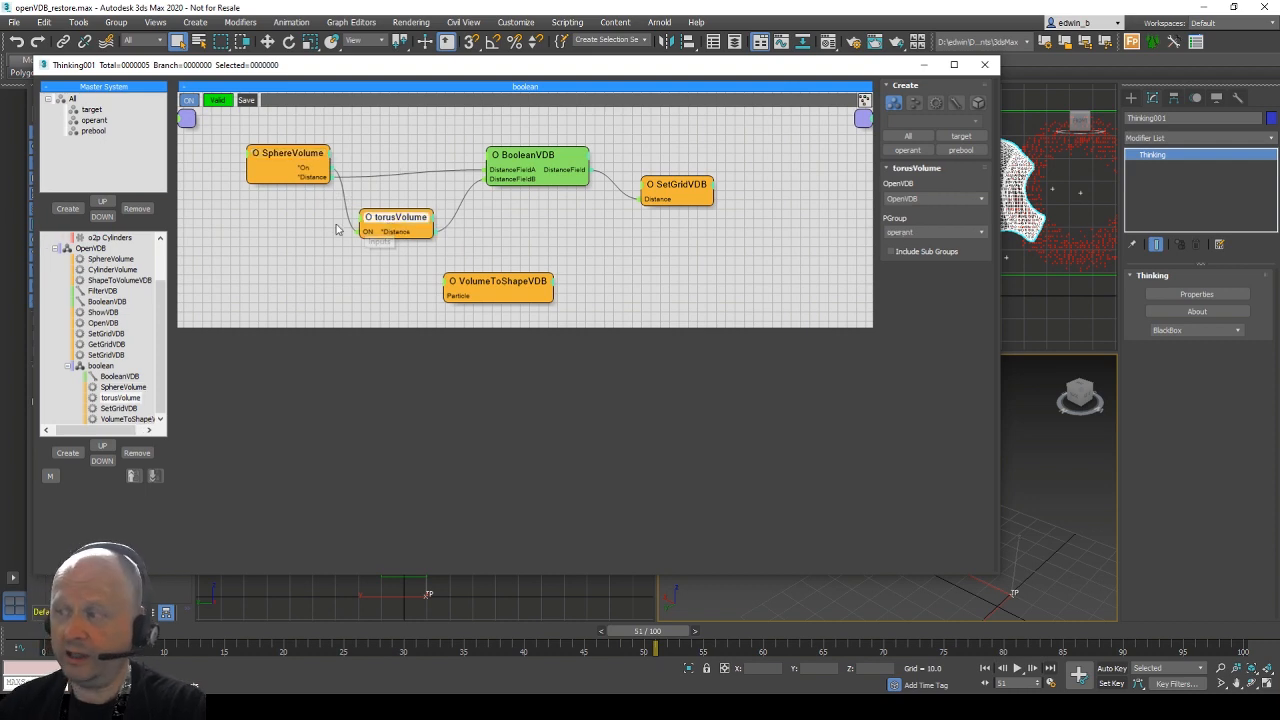
click(543, 160)
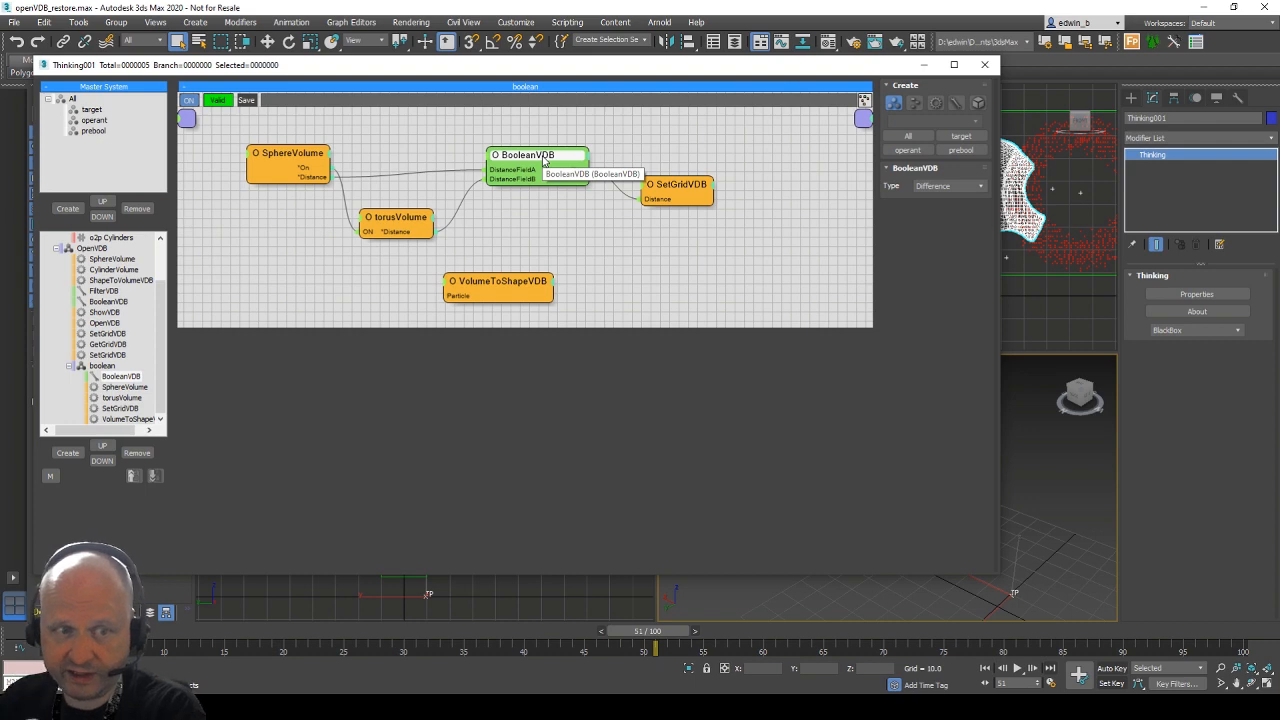
click(672, 188)
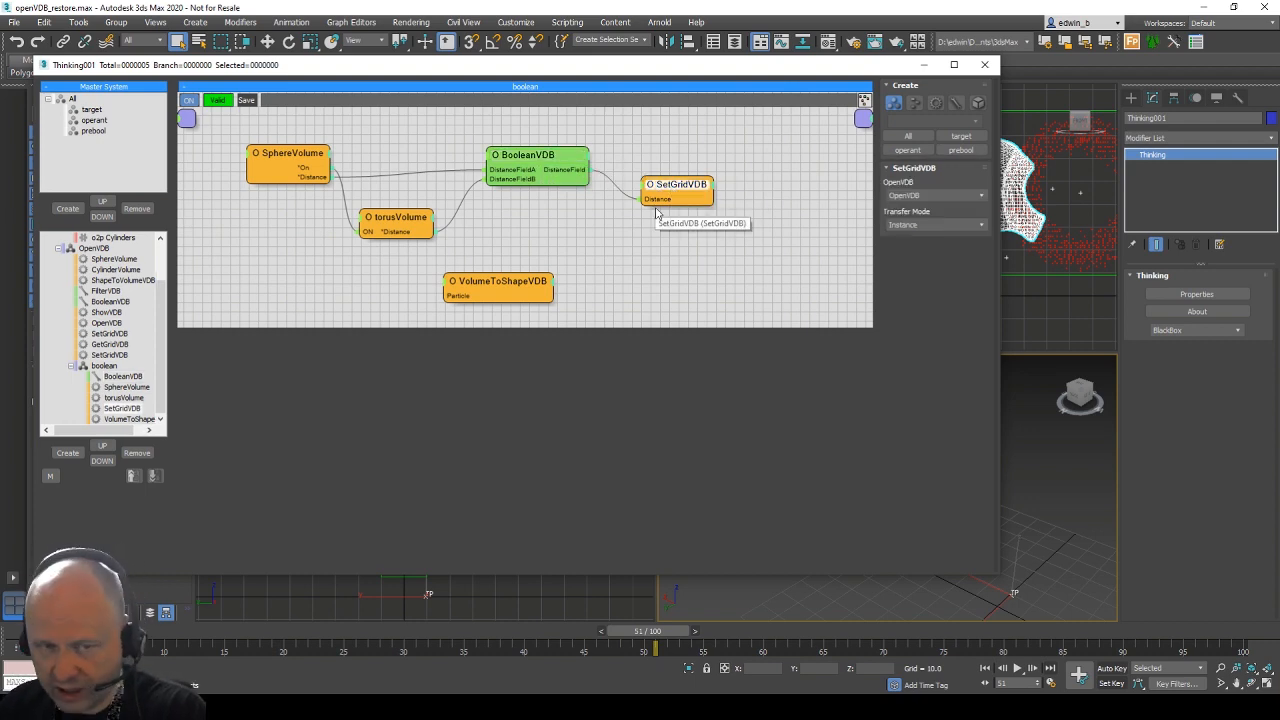
click(489, 285)
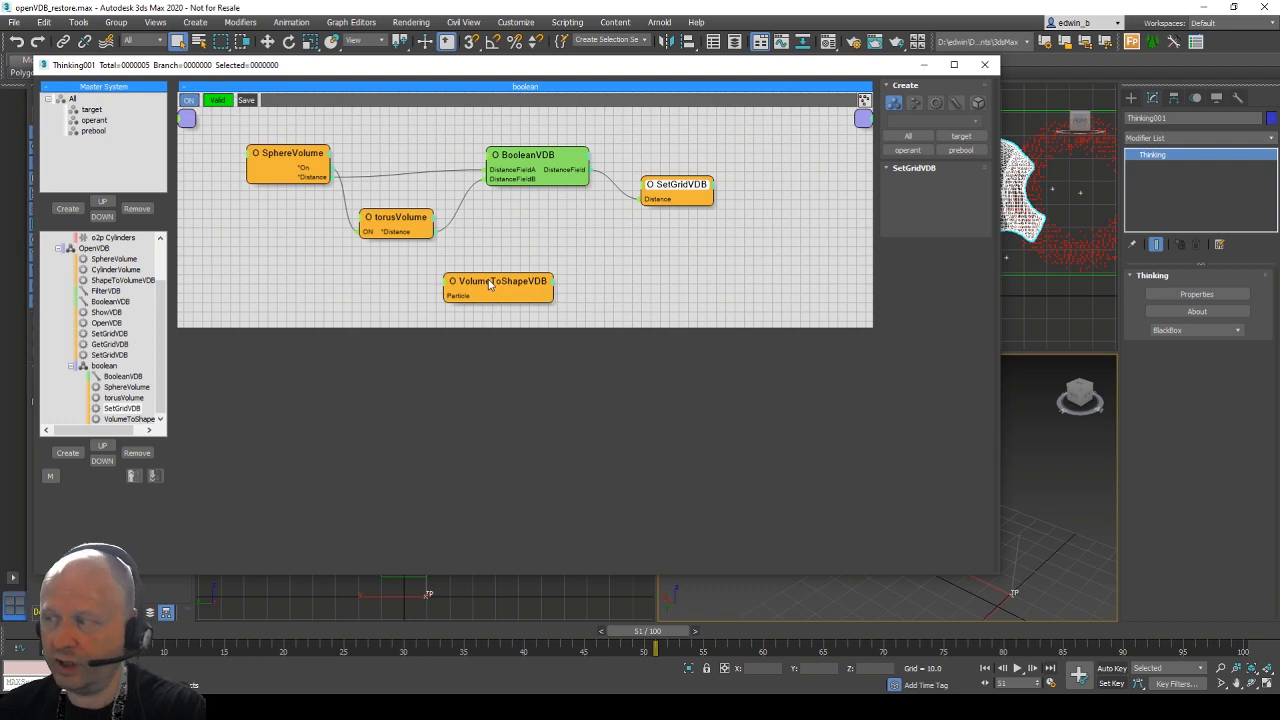